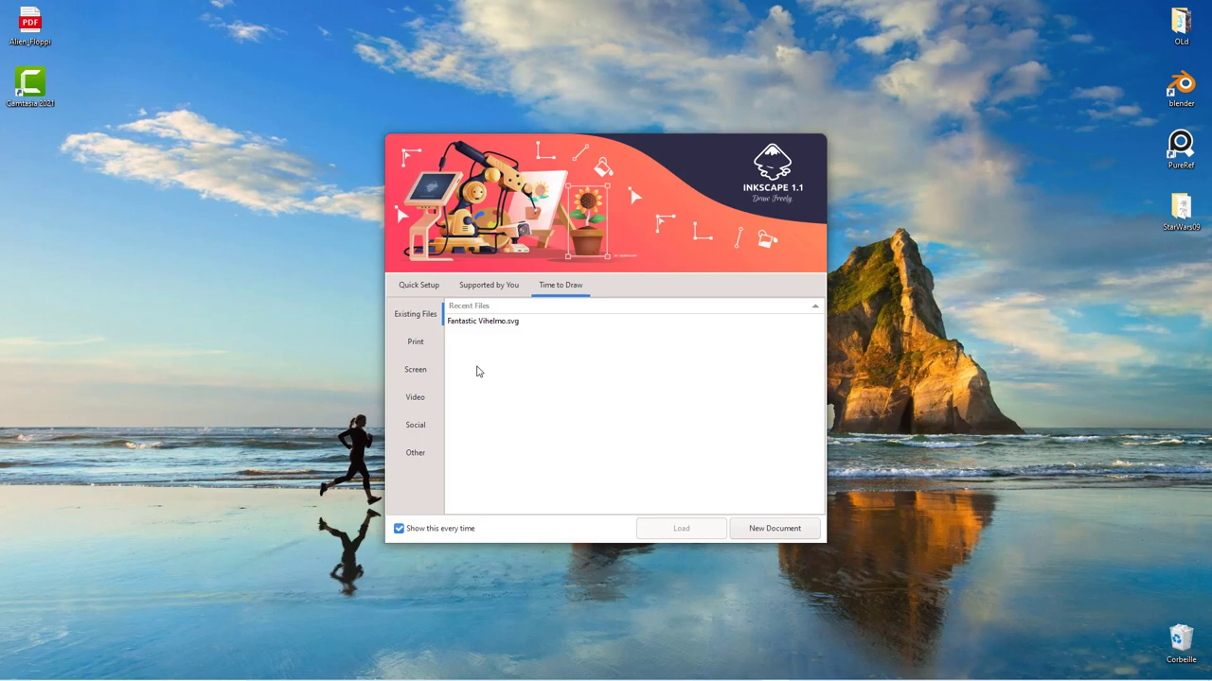
Show the Print page templates in the welcome screen's Time to Draw tab
left_click(416, 343)
Start a blank A4 document, then view and close the version 1.1 About dialog
double_click(509, 356)
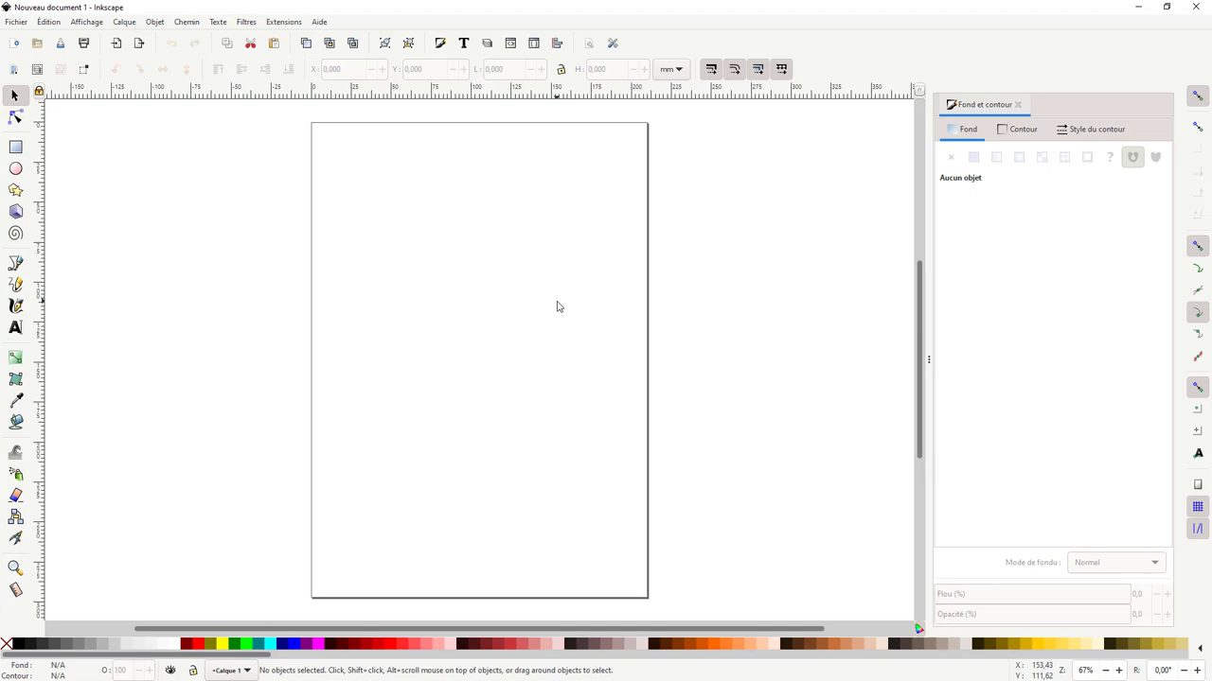
left_click(319, 22)
left_click(360, 206)
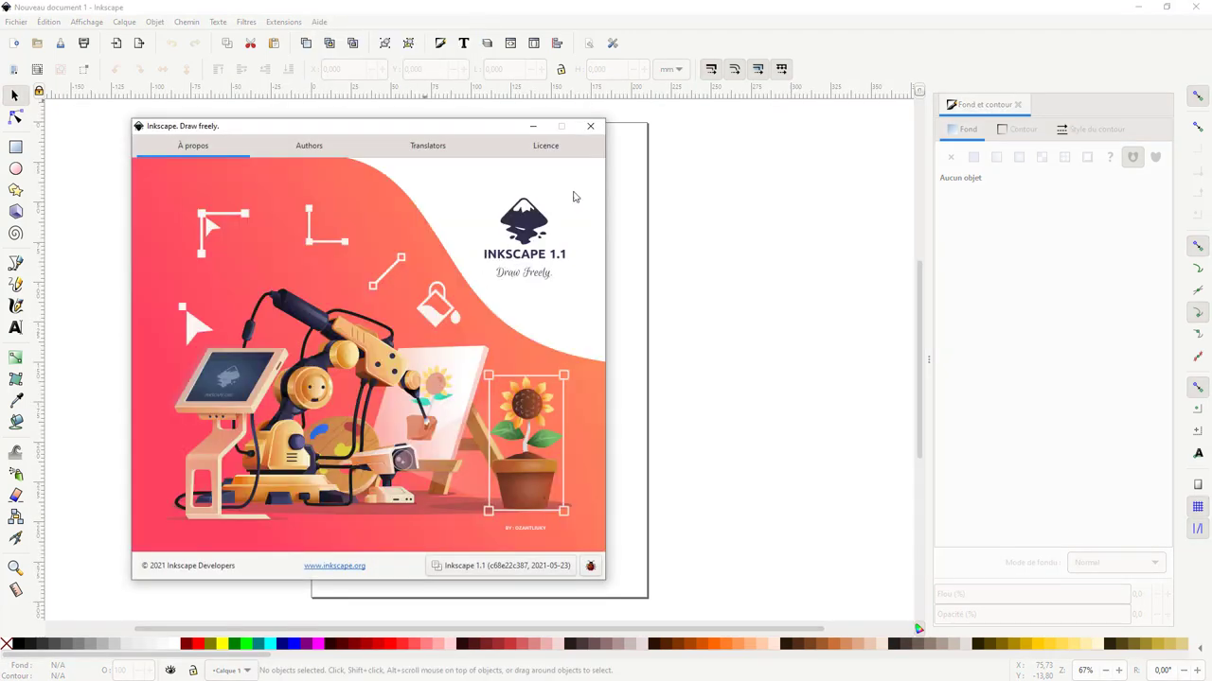
left_click(590, 127)
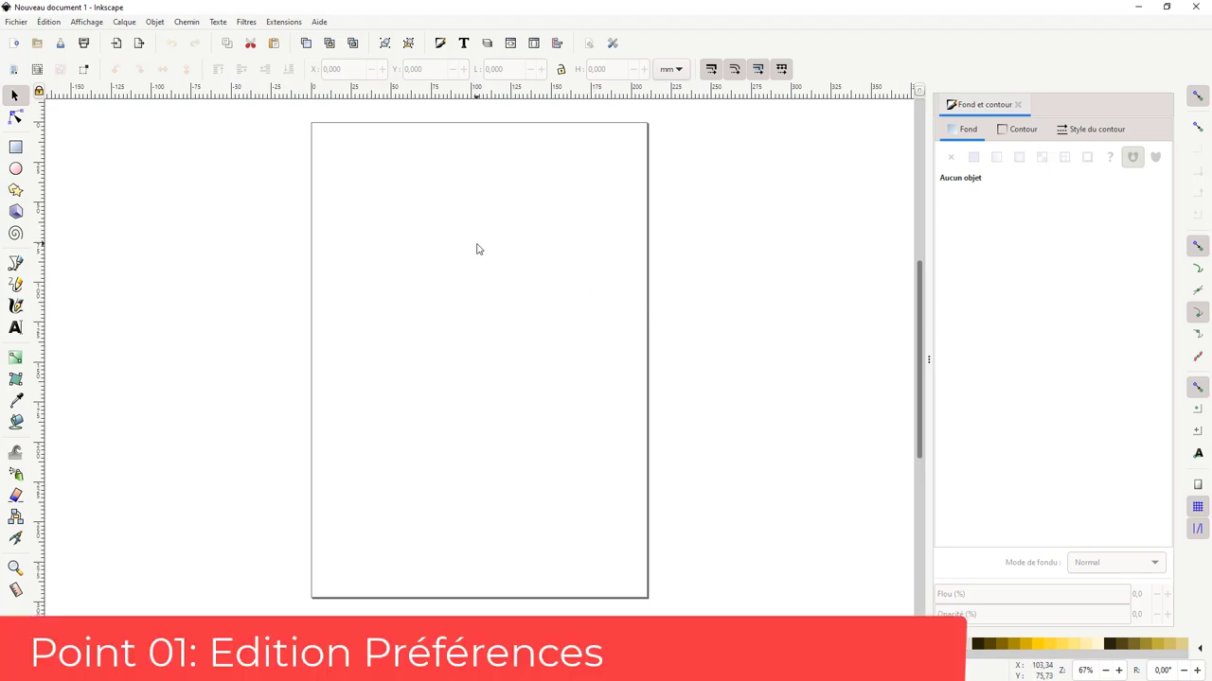
left_click(54, 24)
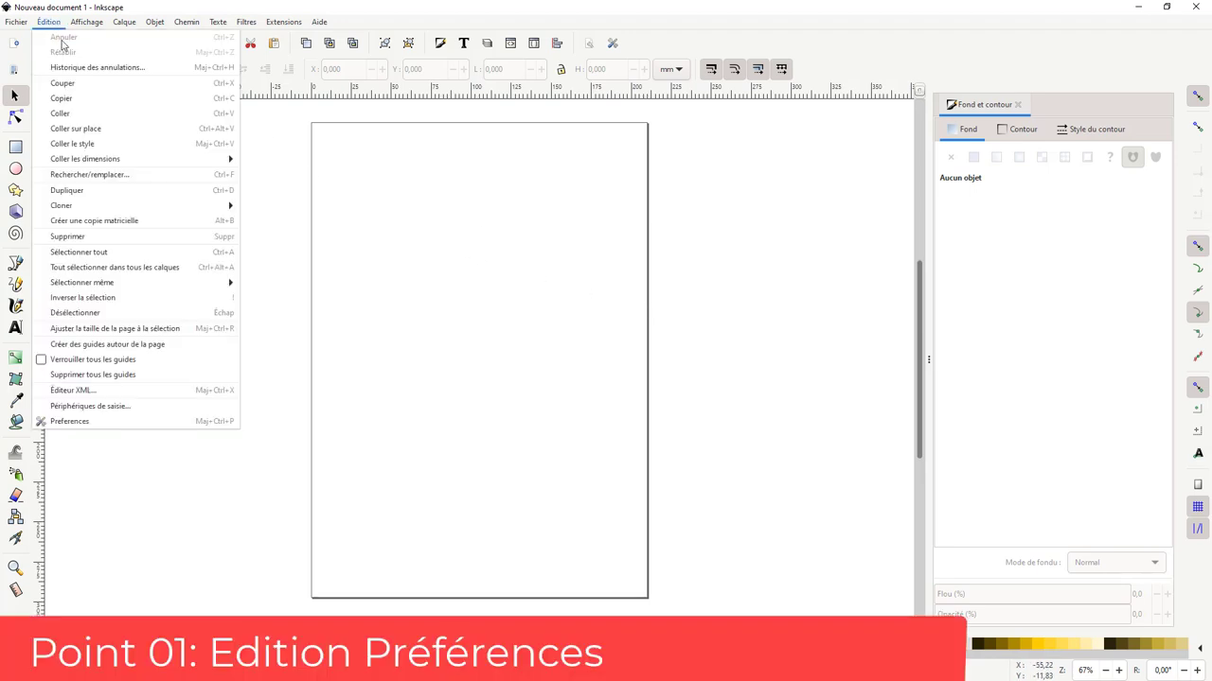
left_click(85, 422)
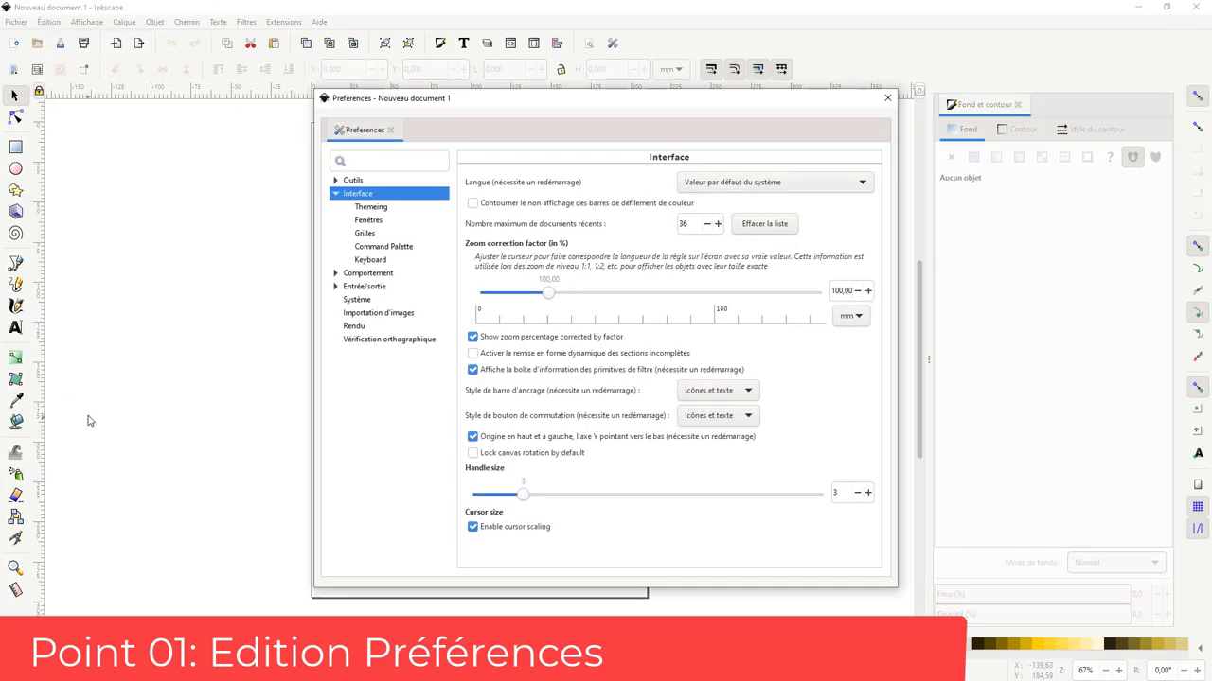
left_click(336, 180)
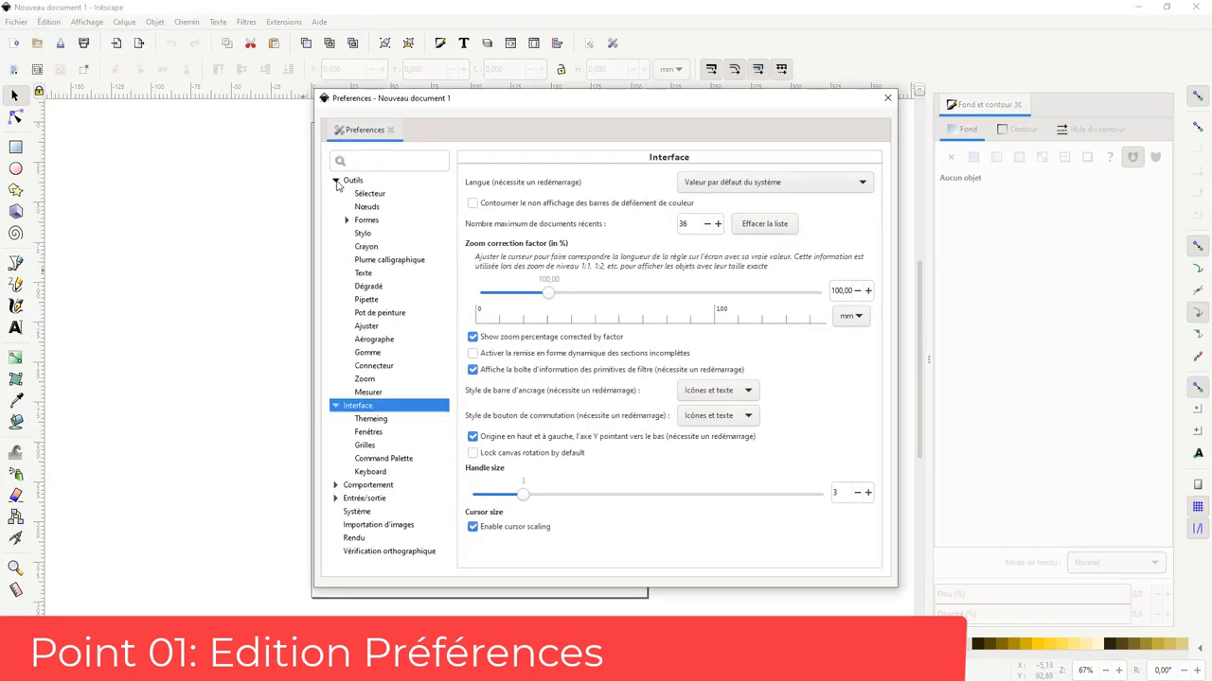
left_click(335, 179)
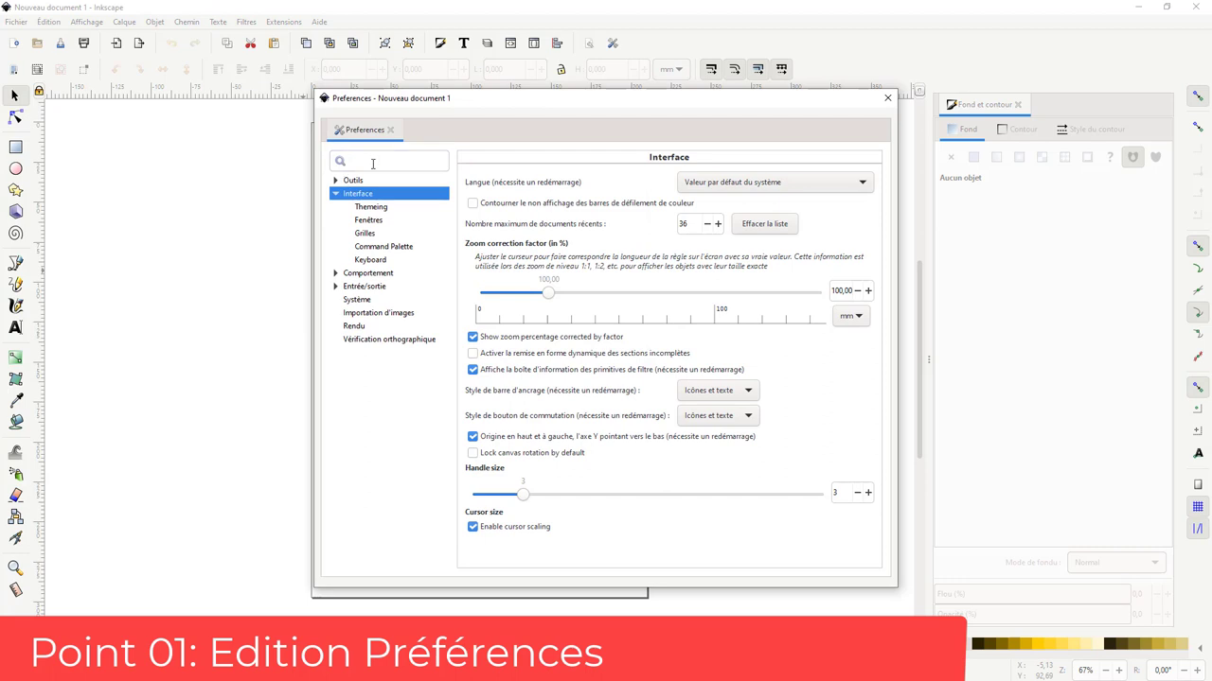
left_click(336, 193)
left_click(360, 162)
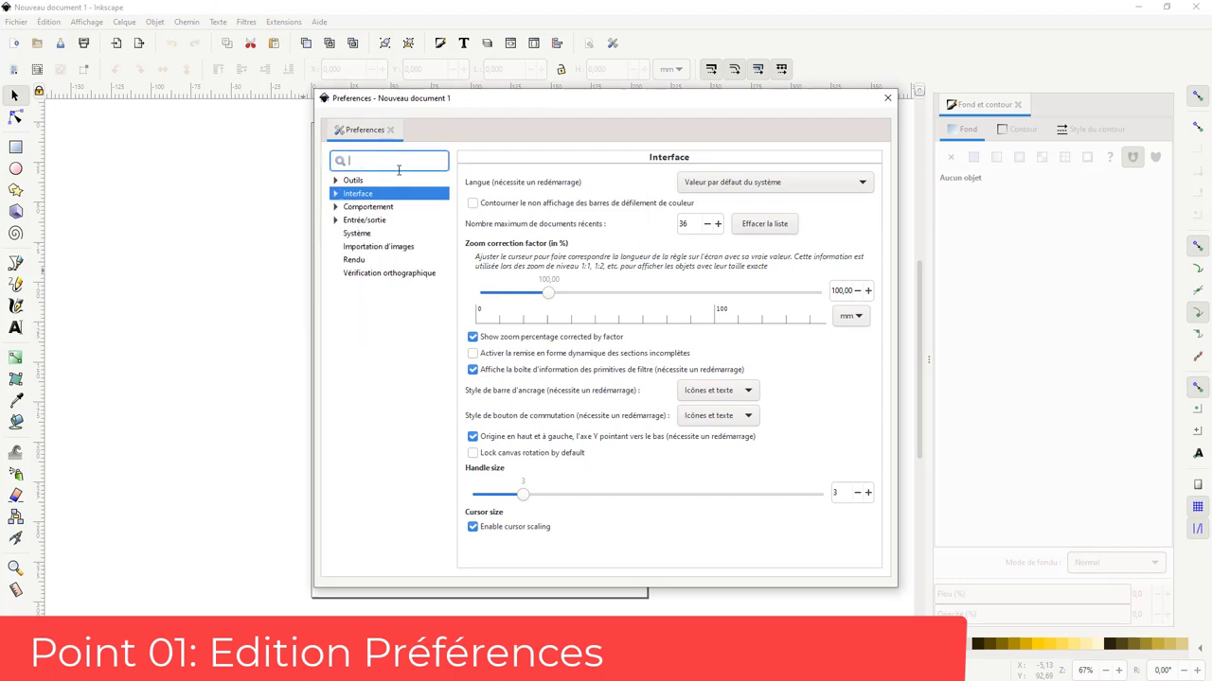
type("plu")
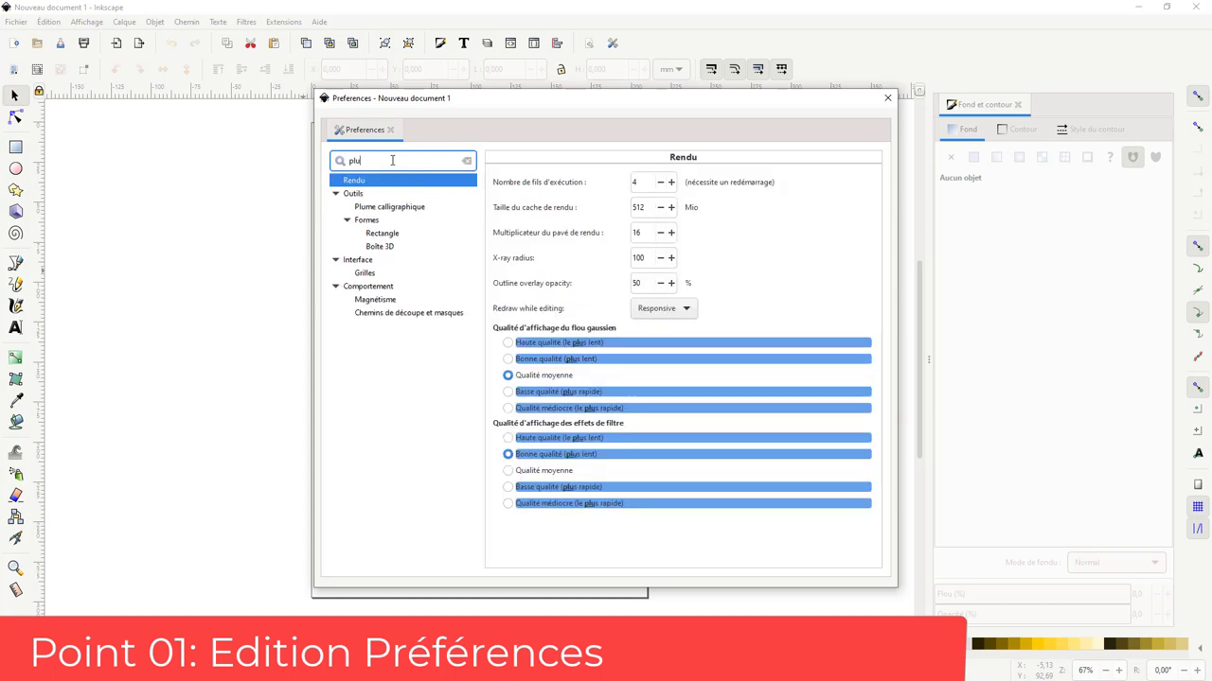
type("me")
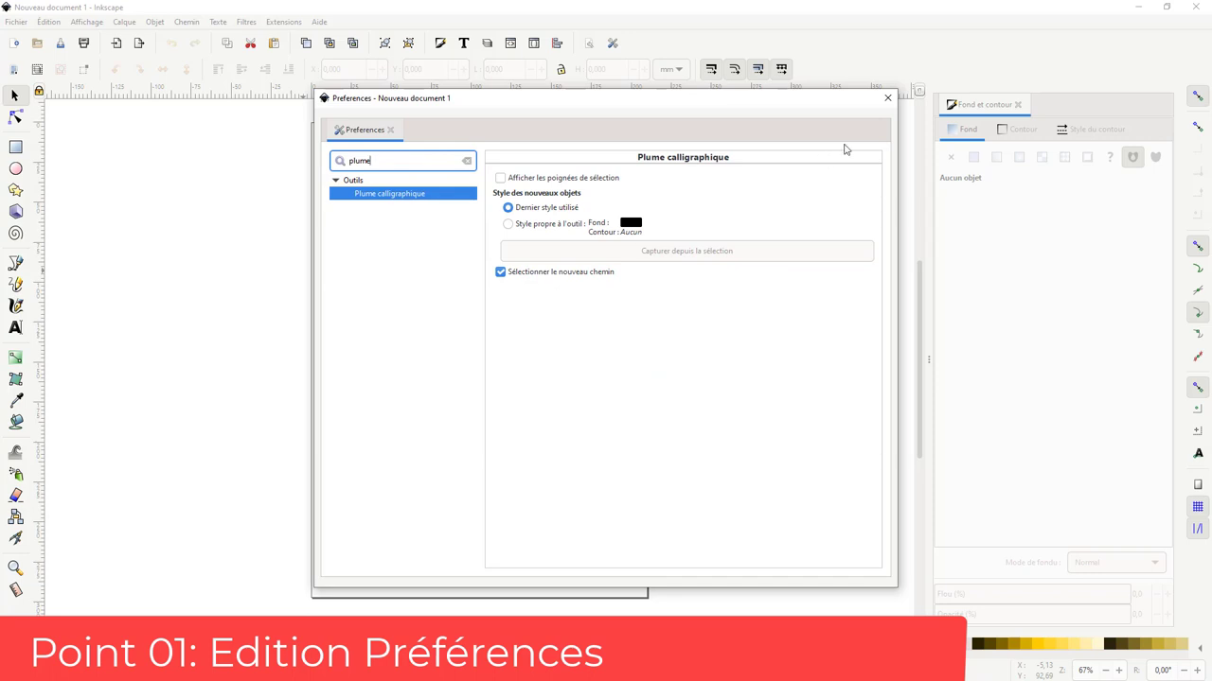
left_click(888, 99)
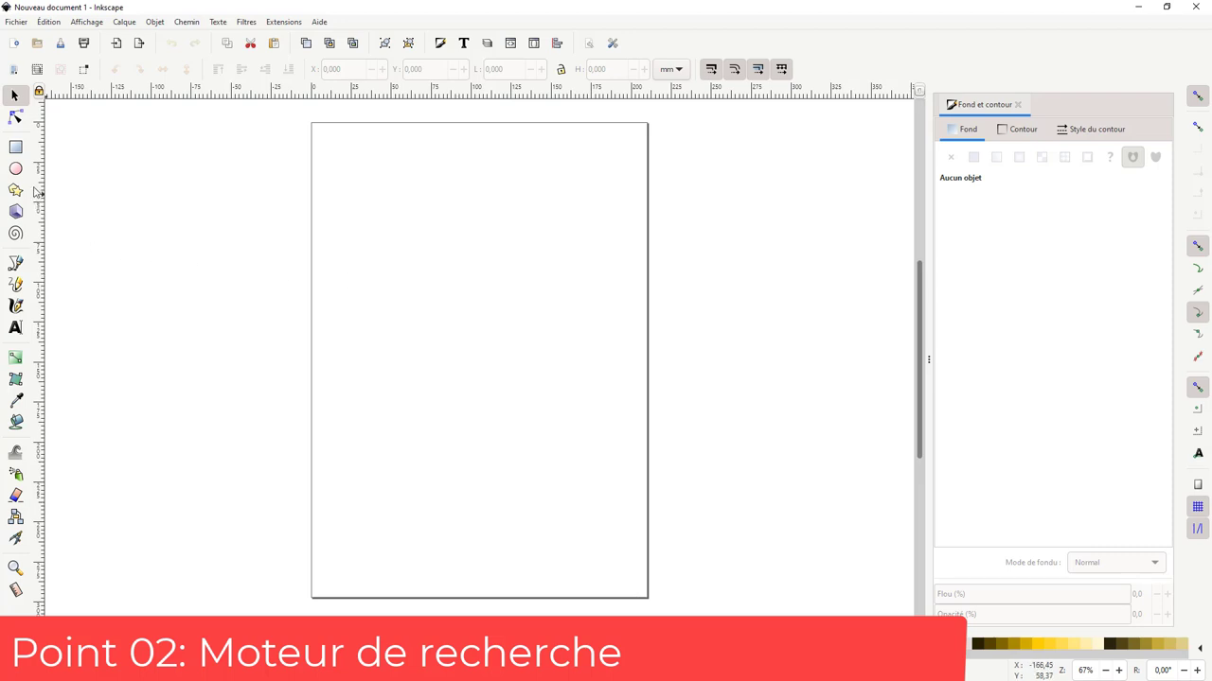
Draw a red rectangle with a small wheel circle below it, and duplicate the wheel
left_click(15, 148)
left_click_drag(399, 272, 557, 371)
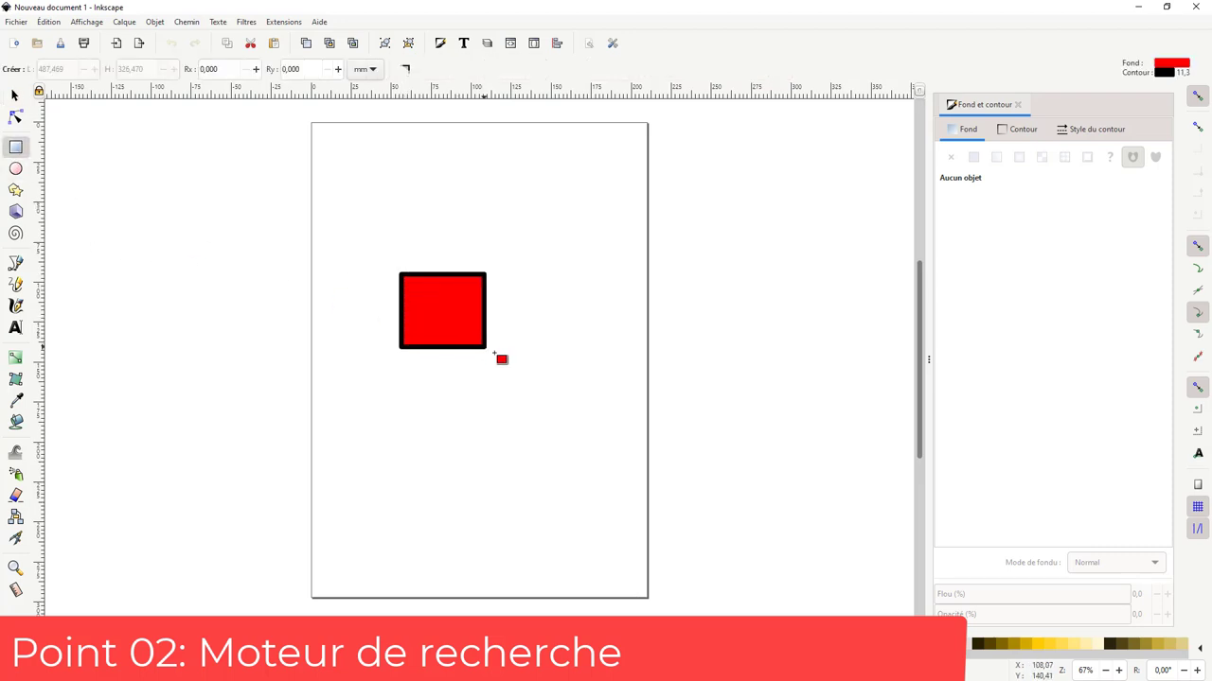
left_click(15, 169)
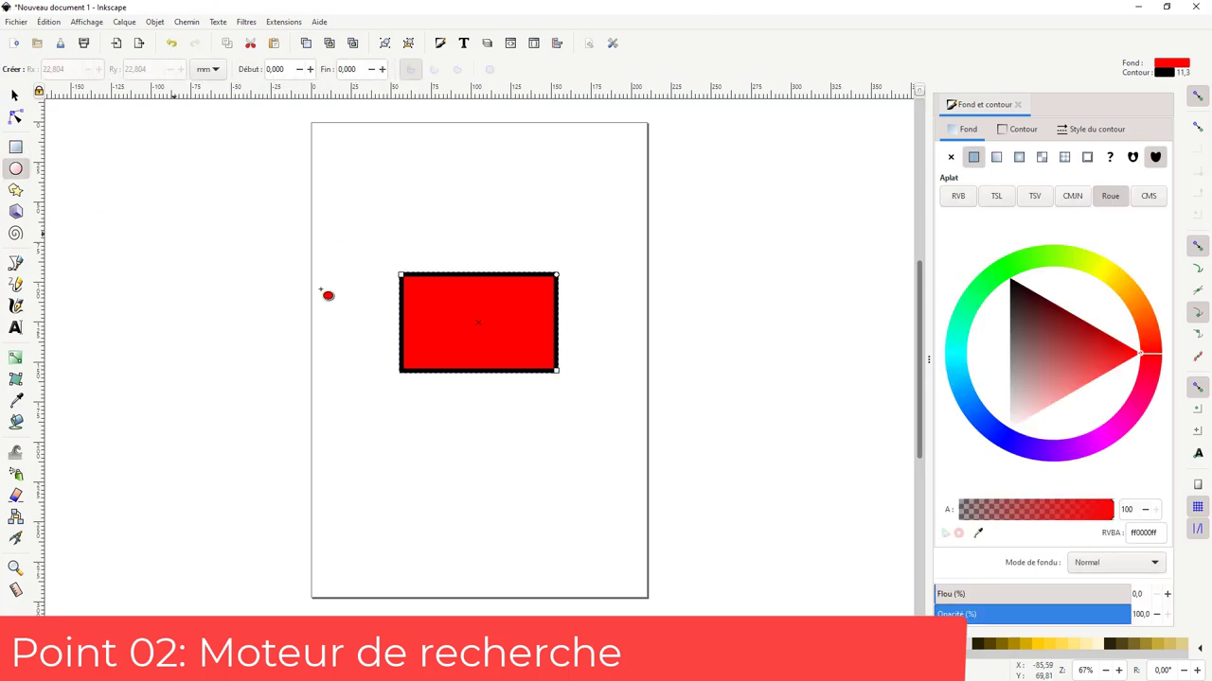
left_click_drag(461, 348, 507, 395)
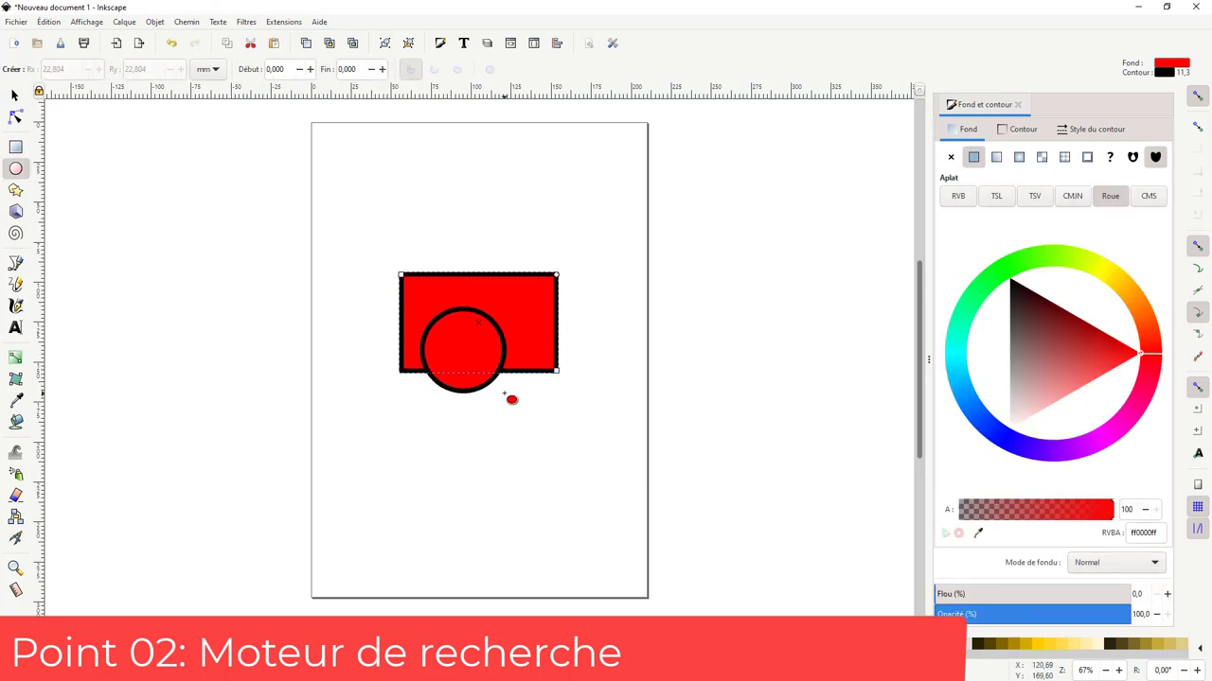
mouse_move(507, 394)
left_mouse_down()
mouse_move(445, 374)
mouse_move(554, 383)
left_mouse_up()
key("s")
key("ctrl+d")
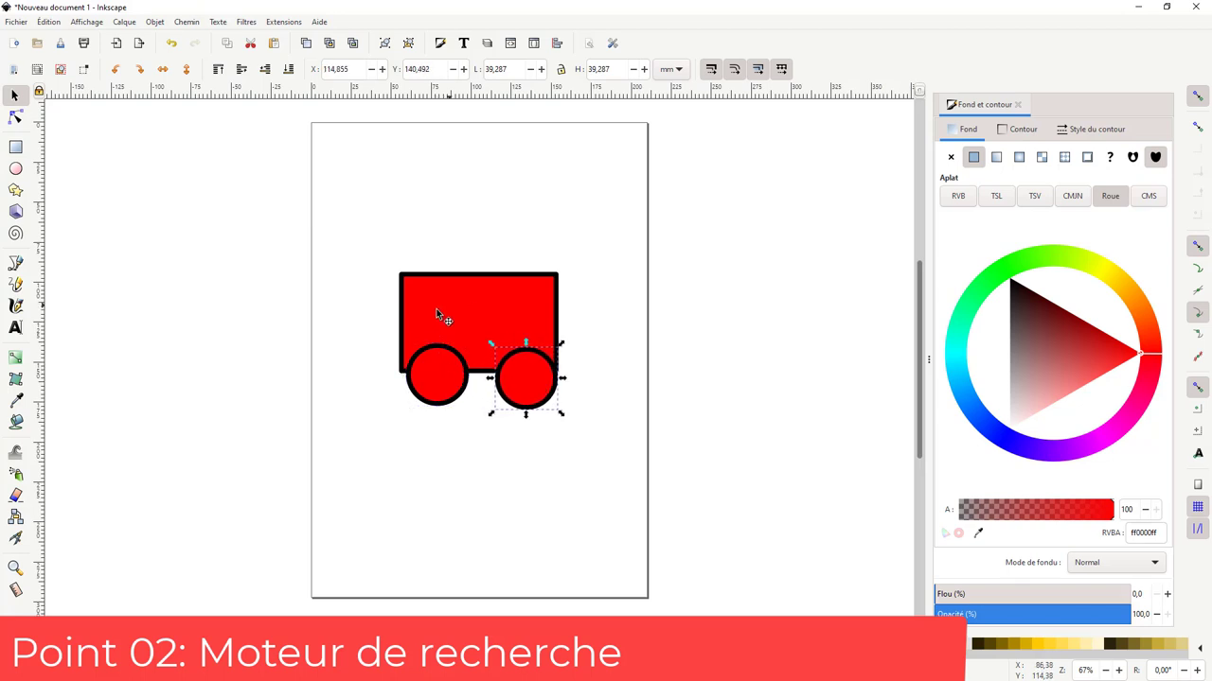
key("Escape")
Merge the rectangle and both wheels into one shape with Path > Union
key("ctrl+a")
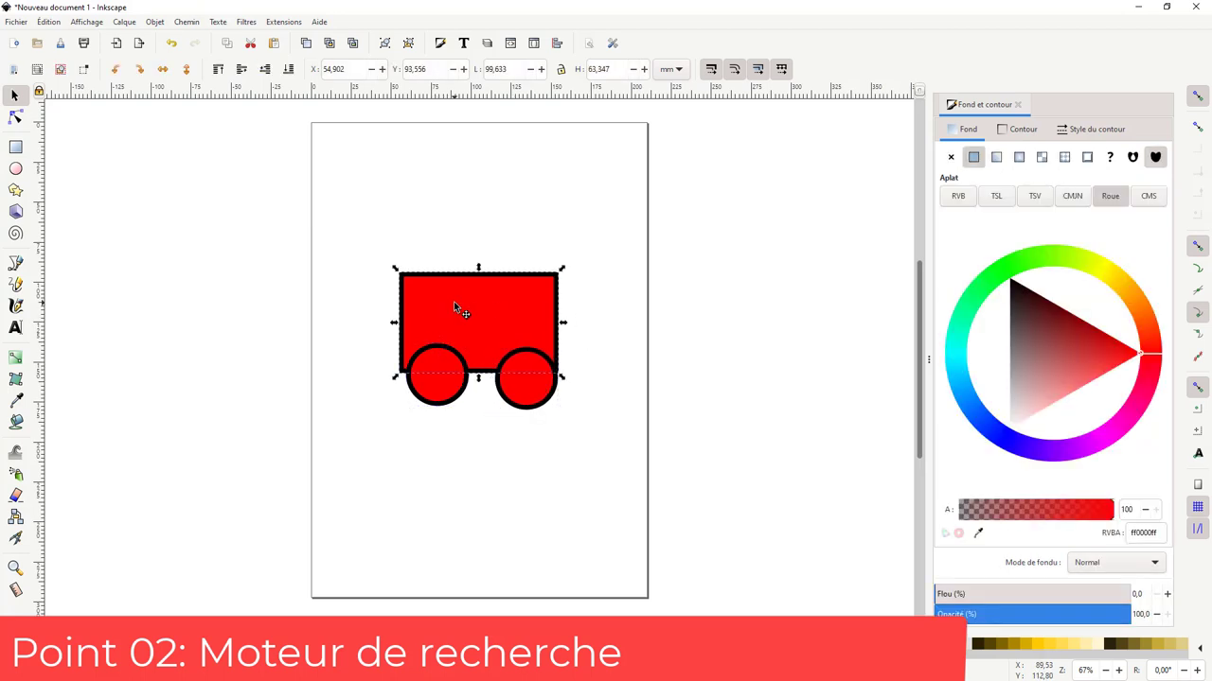
left_click(440, 390, "shift")
left_click(528, 394, "shift")
left_click(188, 22)
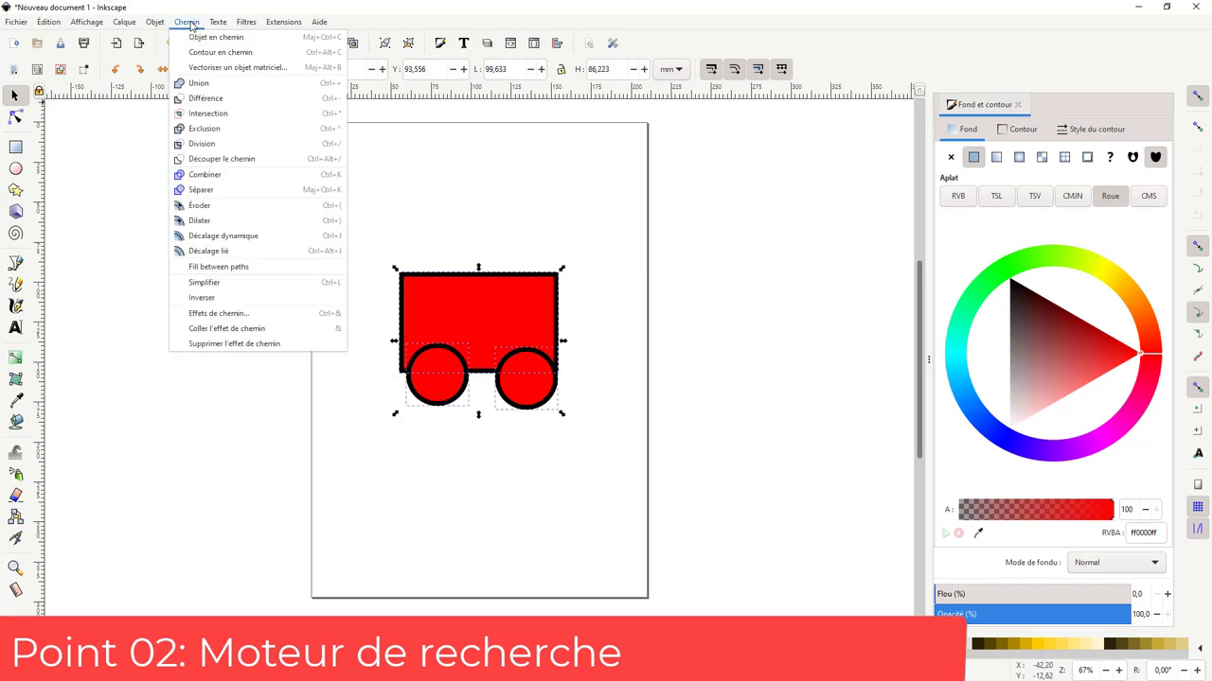
left_click(199, 83)
left_click(592, 297)
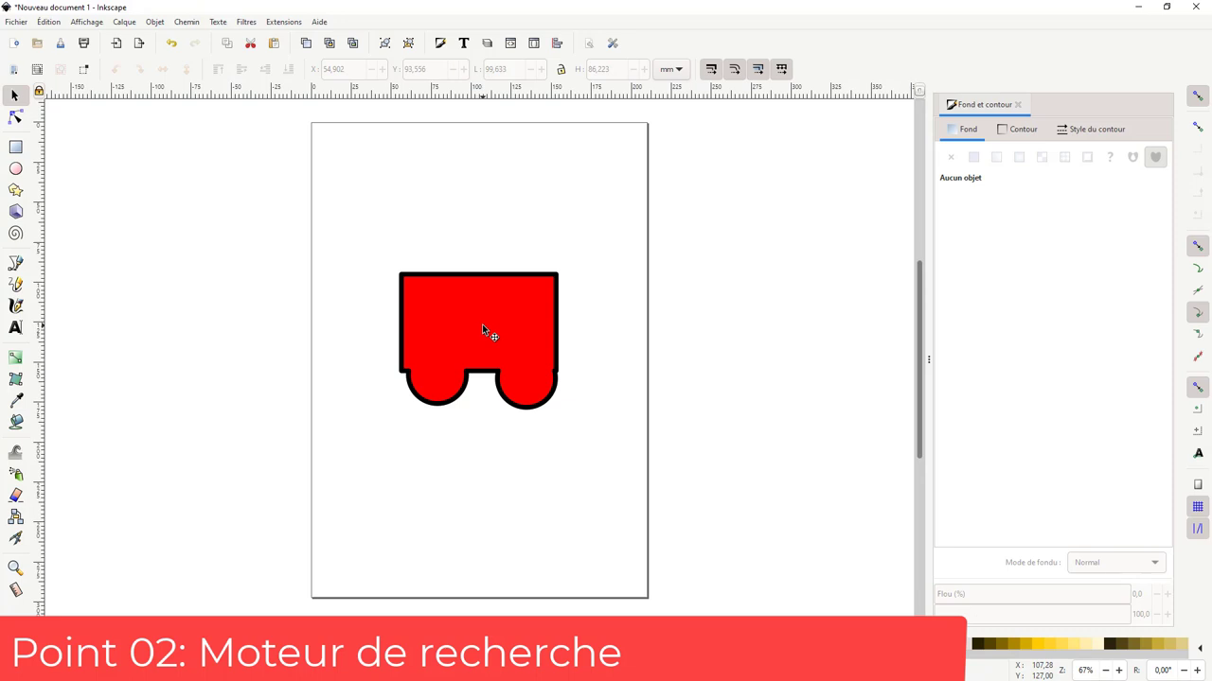
key("question")
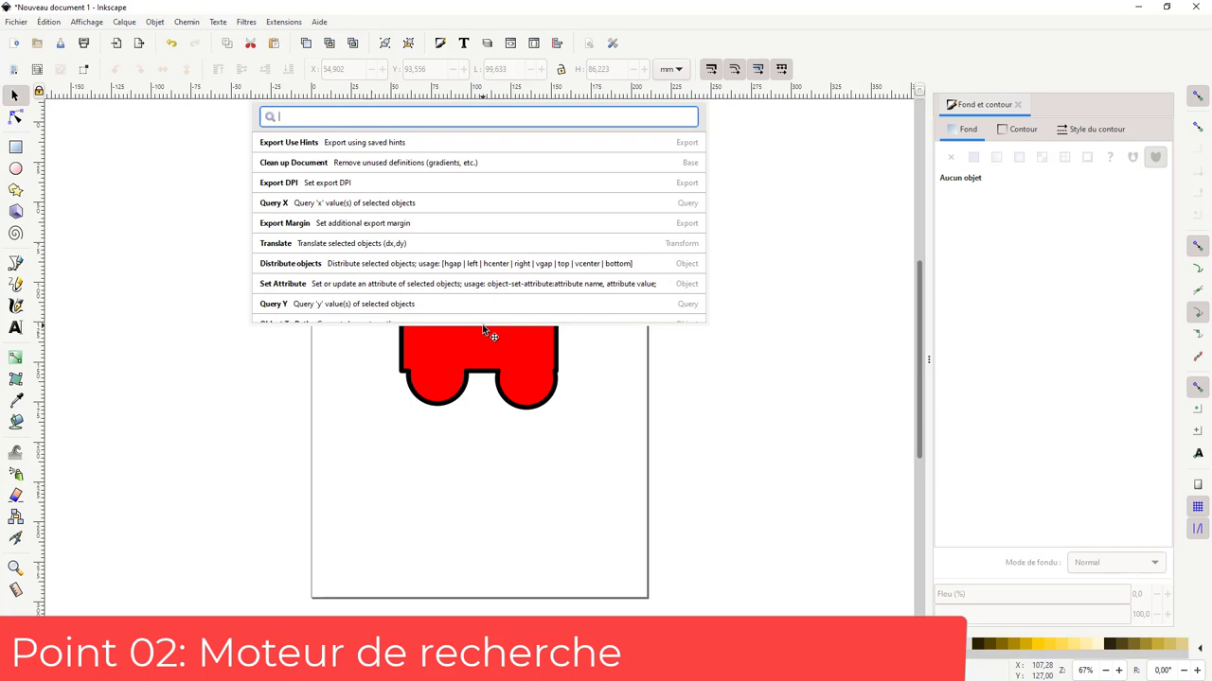
type("rotate")
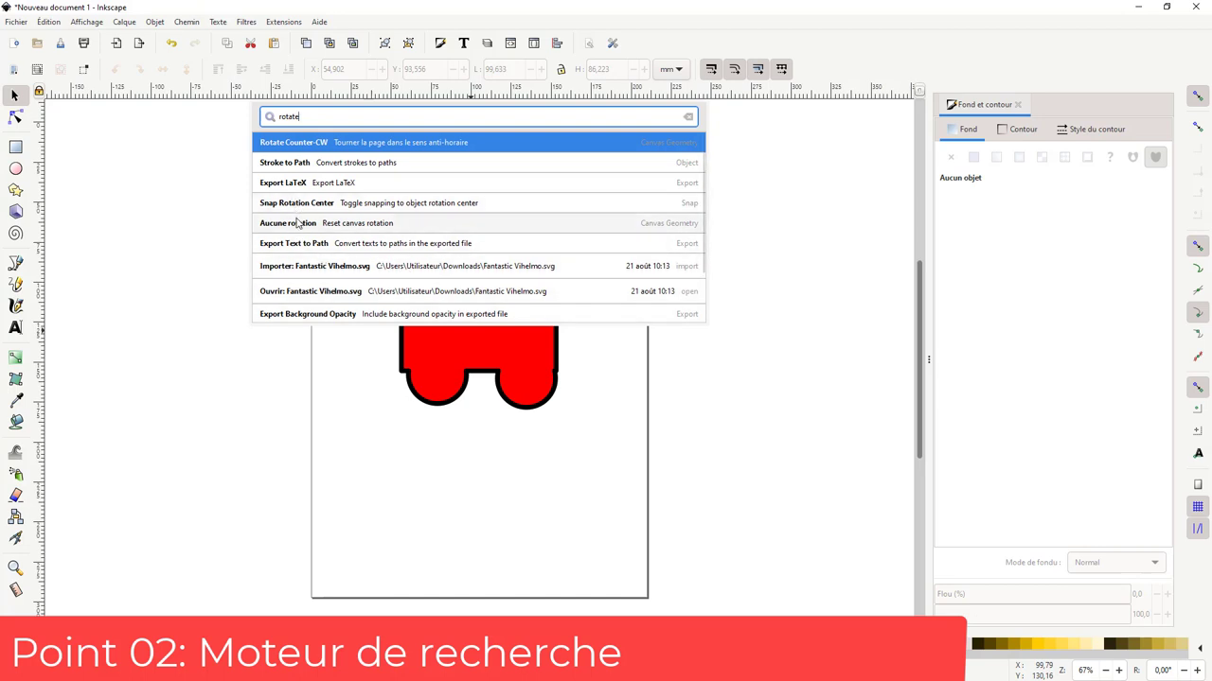
scroll(296, 208, "down", 1)
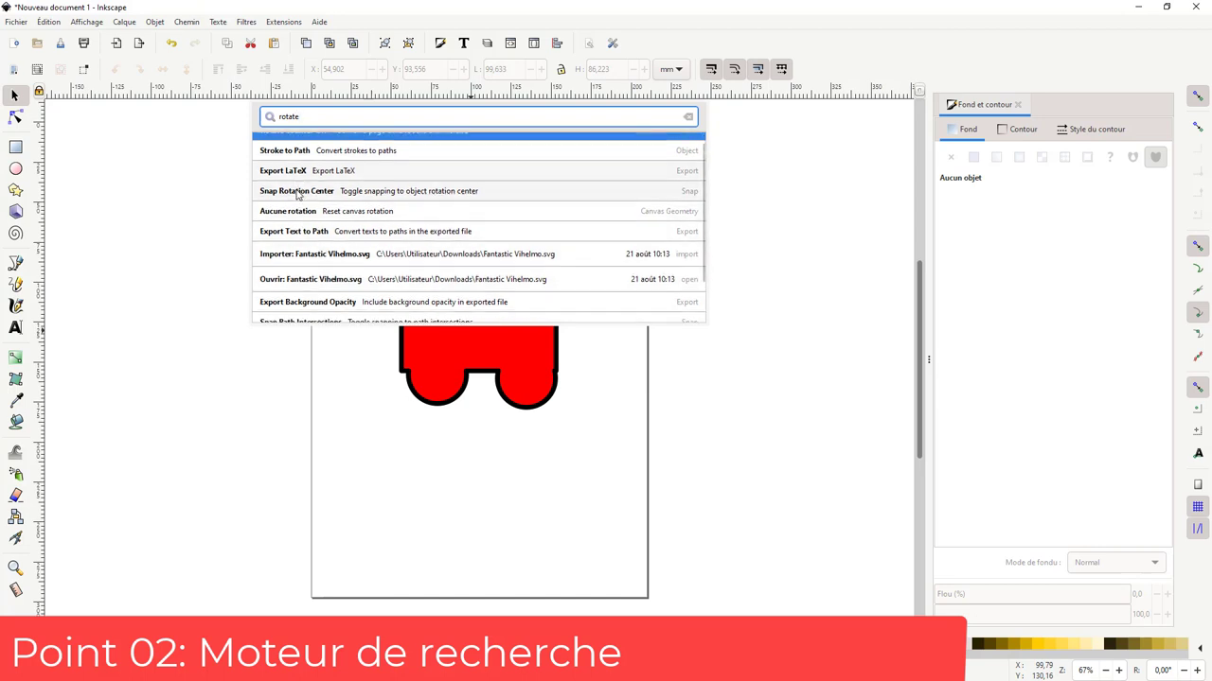
scroll(298, 194, "down", 1)
scroll(313, 159, "up", 2)
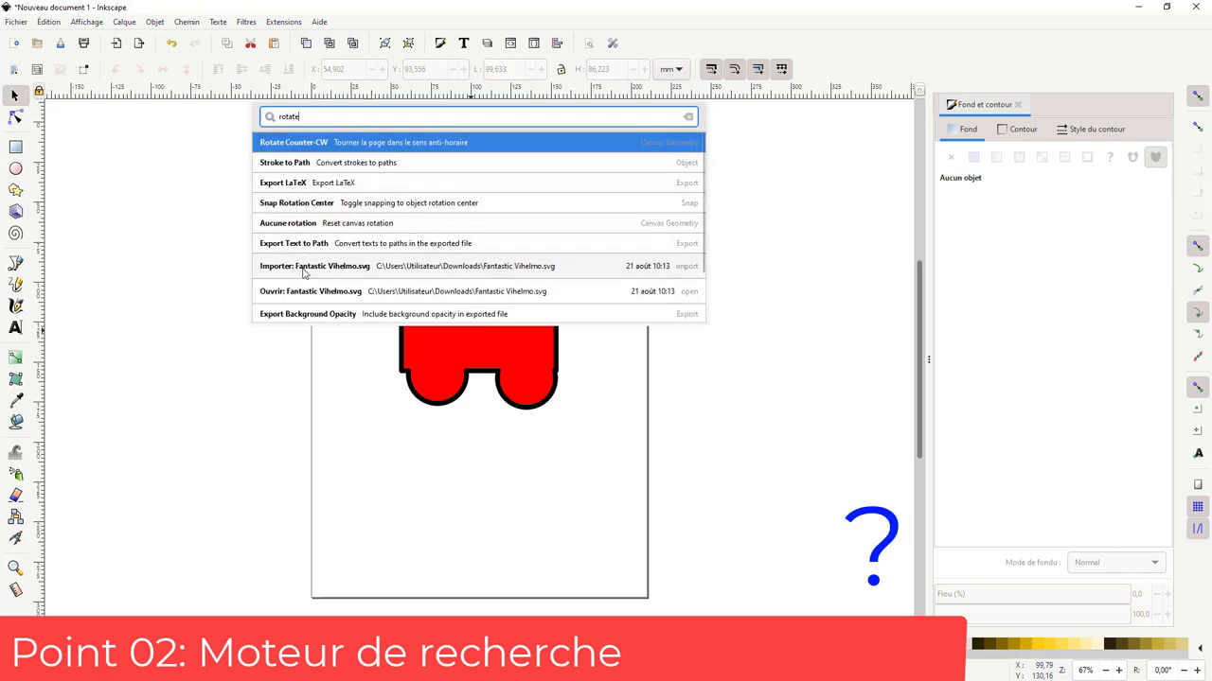
scroll(304, 270, "down", 1)
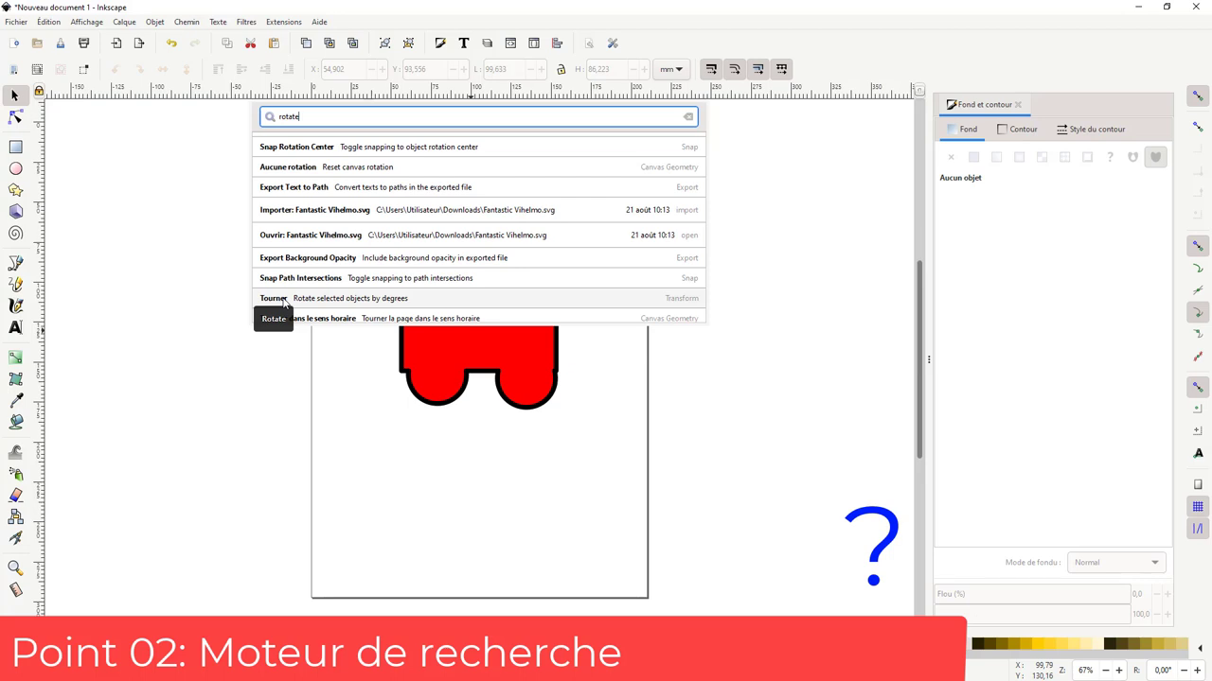
left_click(283, 300)
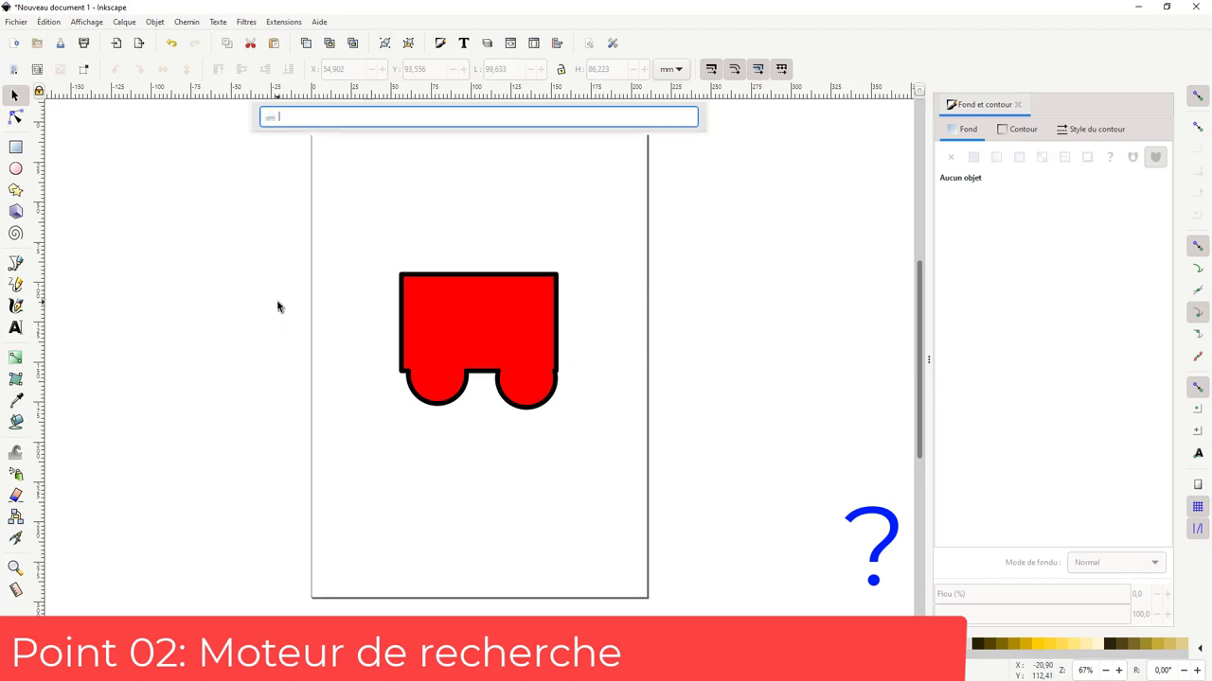
type("90")
key("Return")
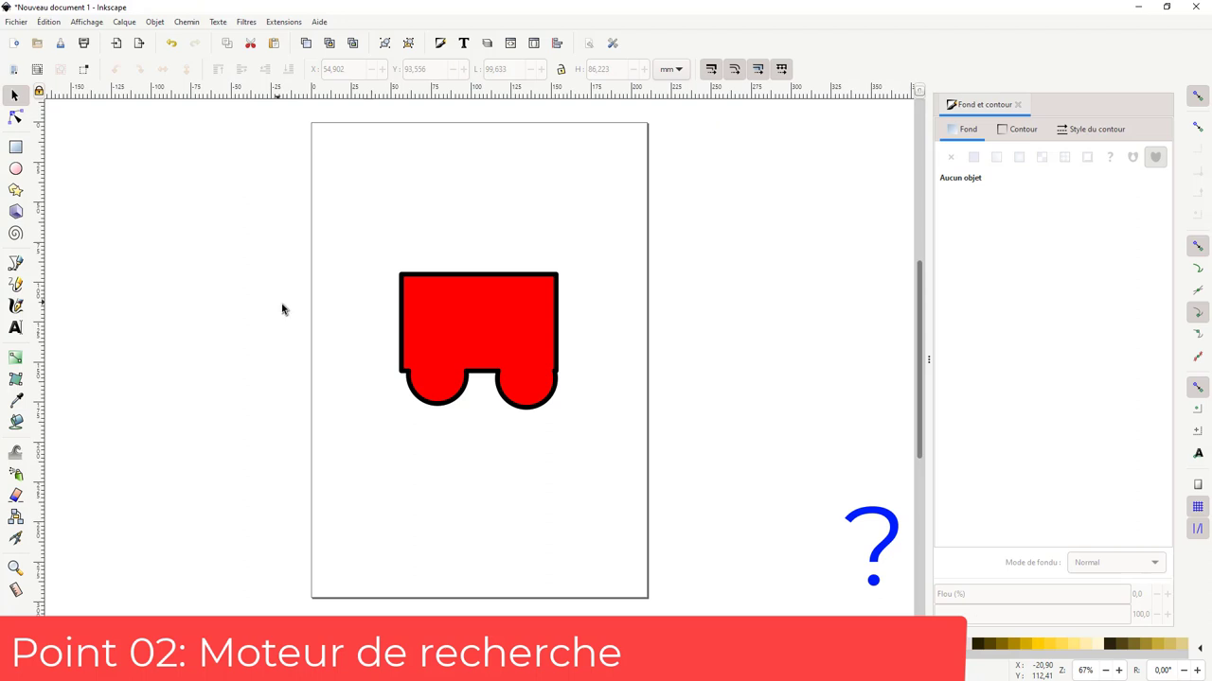
Rotate the red merged shape by 45 degrees via the command search's rotate command
left_click(439, 304)
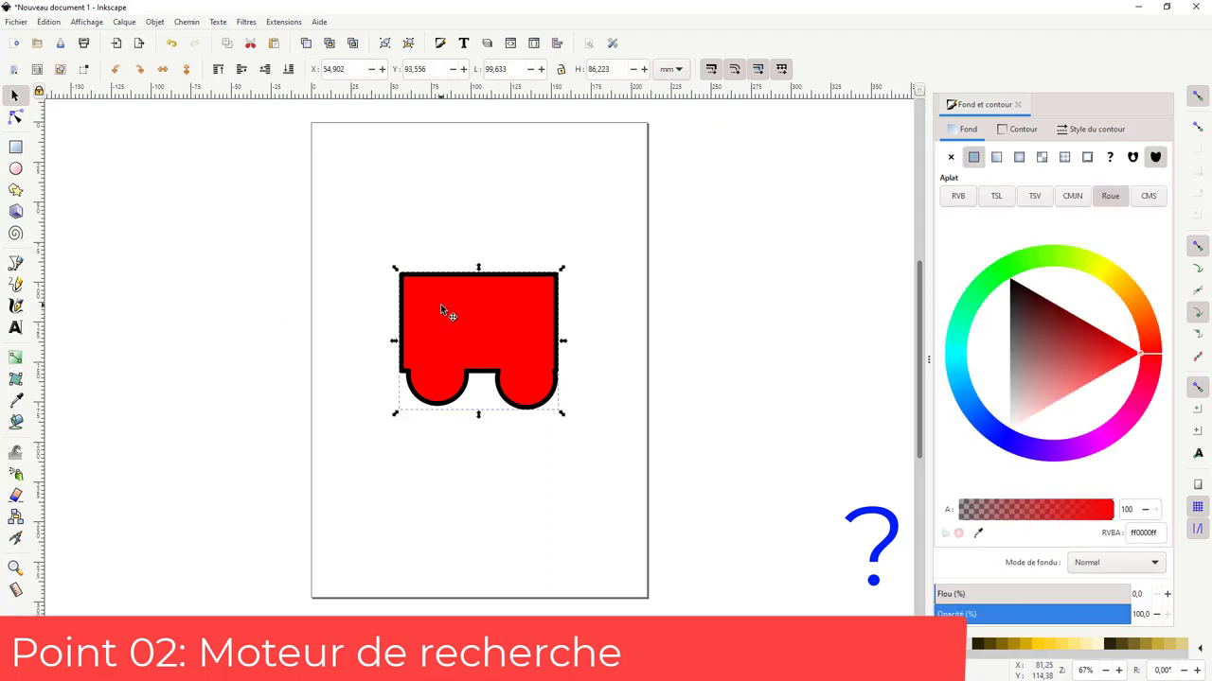
key("question")
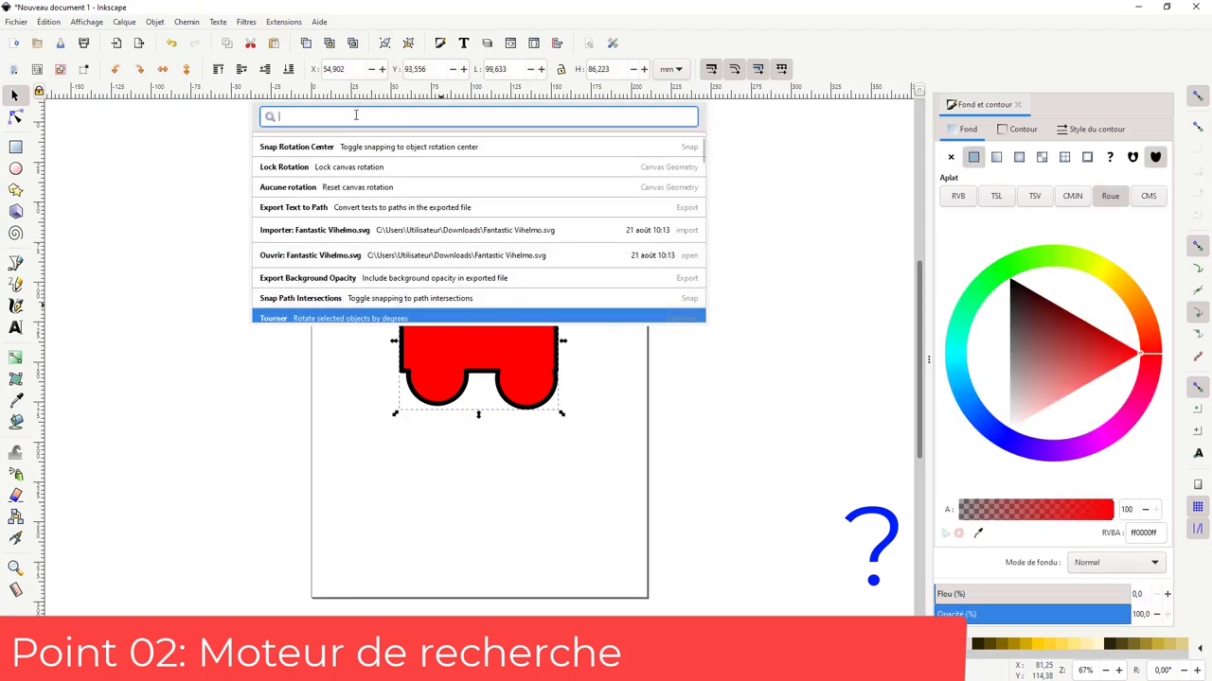
type("rotate")
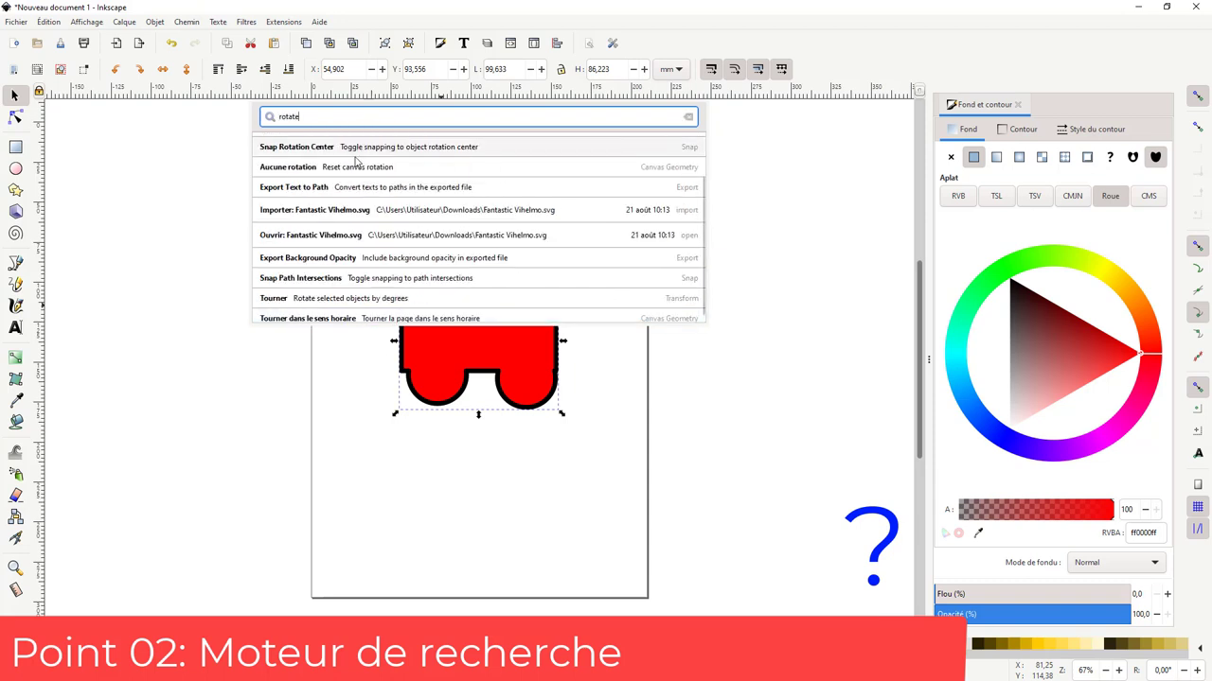
scroll(345, 225, "down", 1)
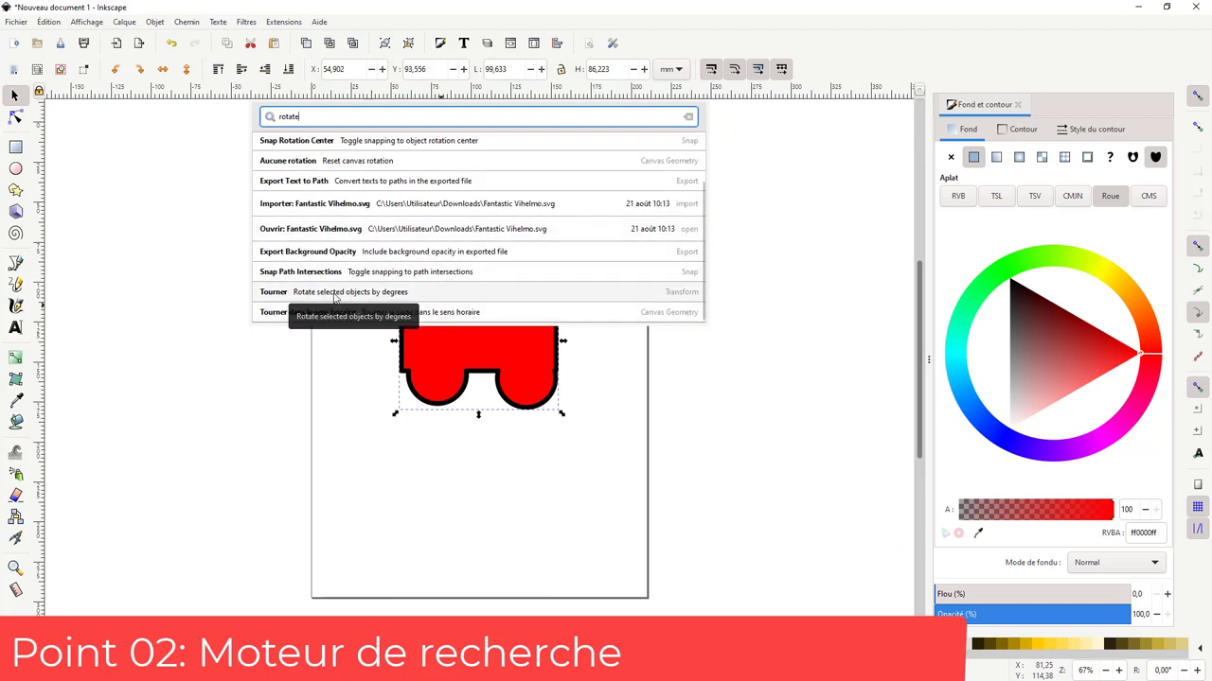
left_click(334, 294)
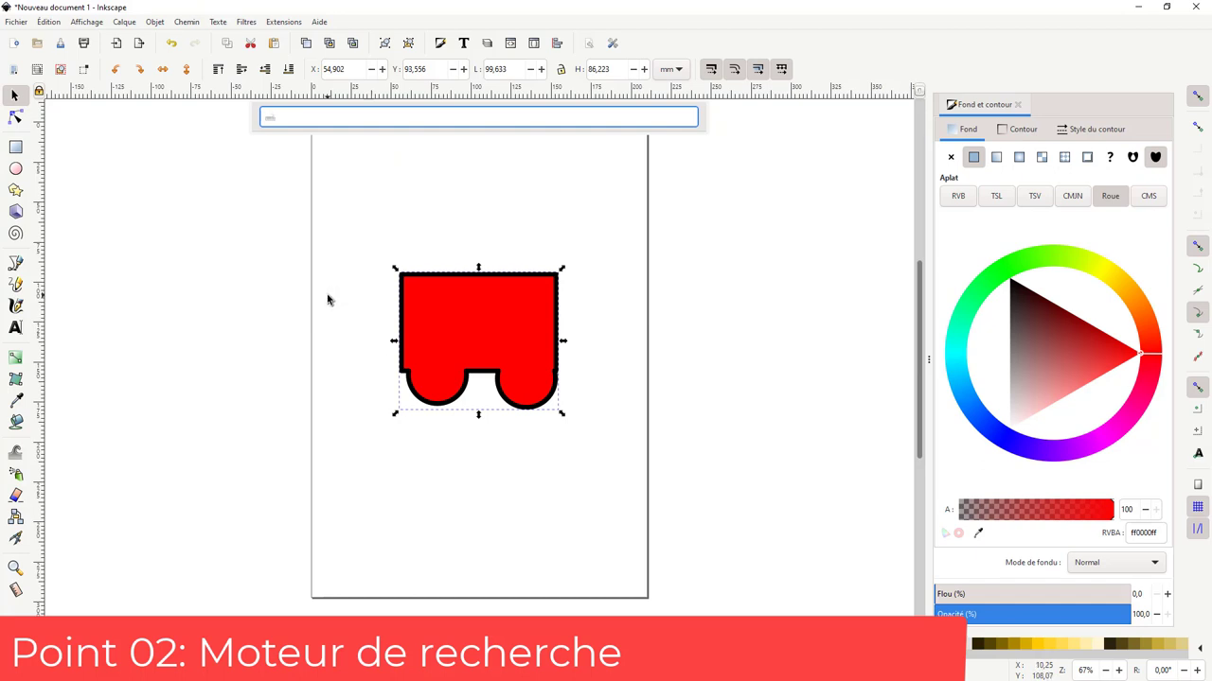
type("45")
key("Return")
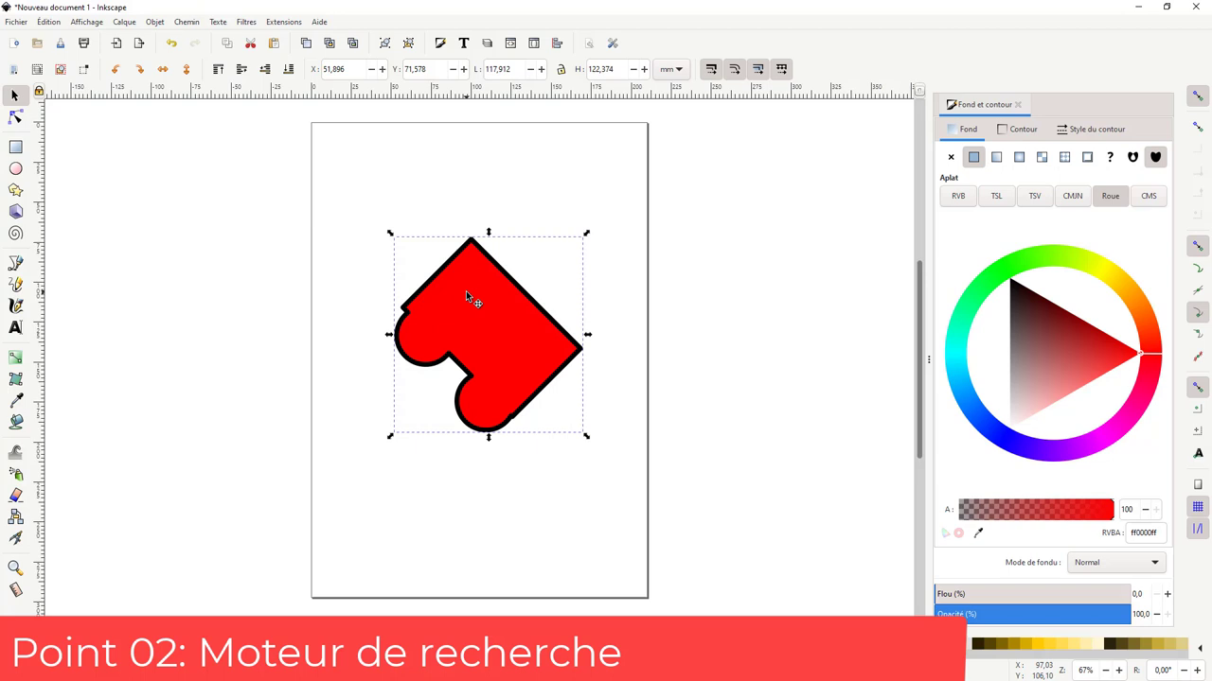
left_click(654, 250)
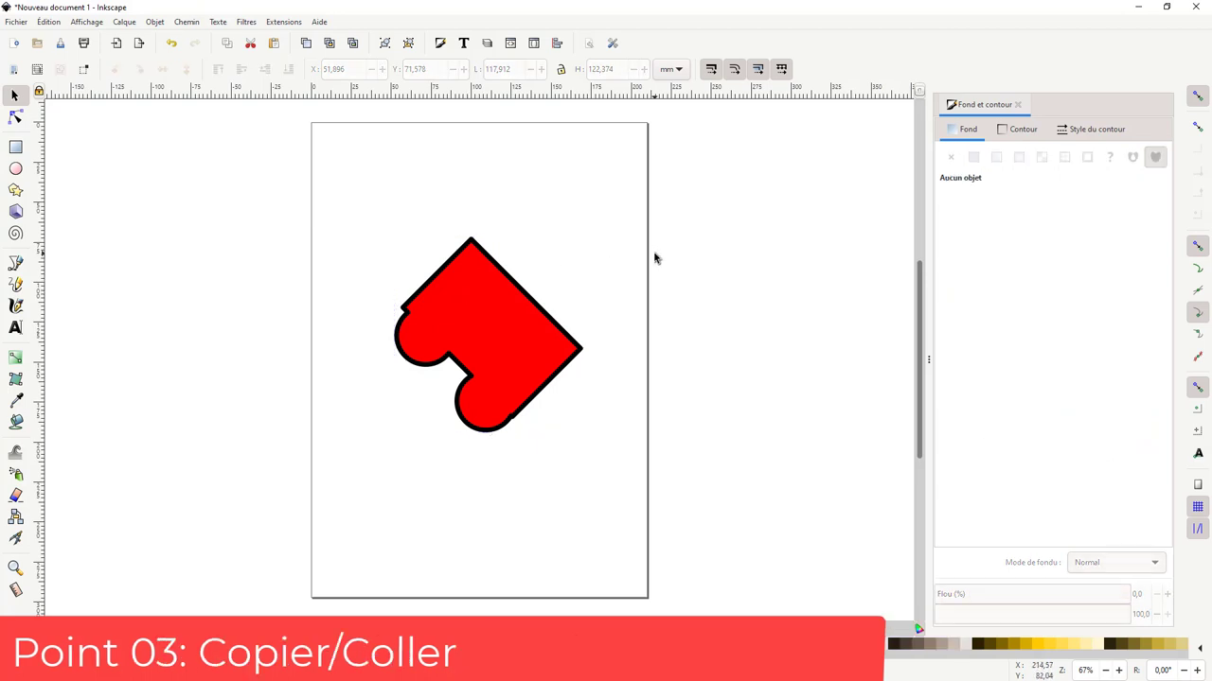
Draw a small blue circle below-left of the red shape
left_click(15, 169)
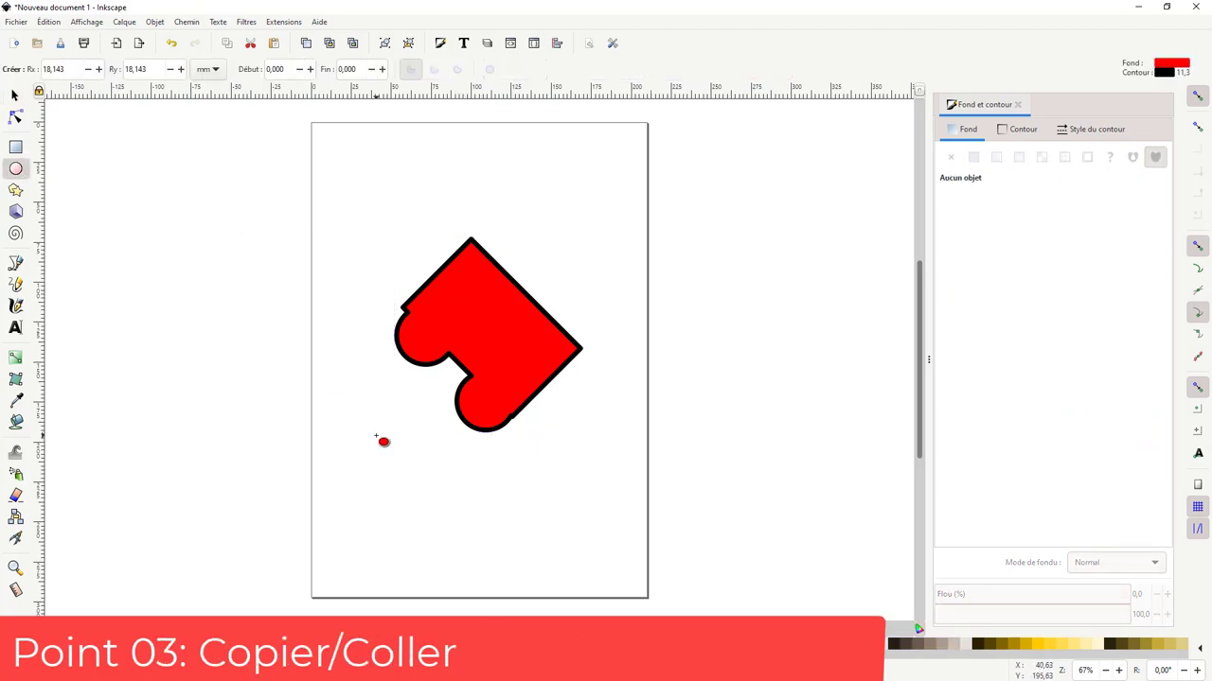
left_click_drag(375, 436, 403, 464)
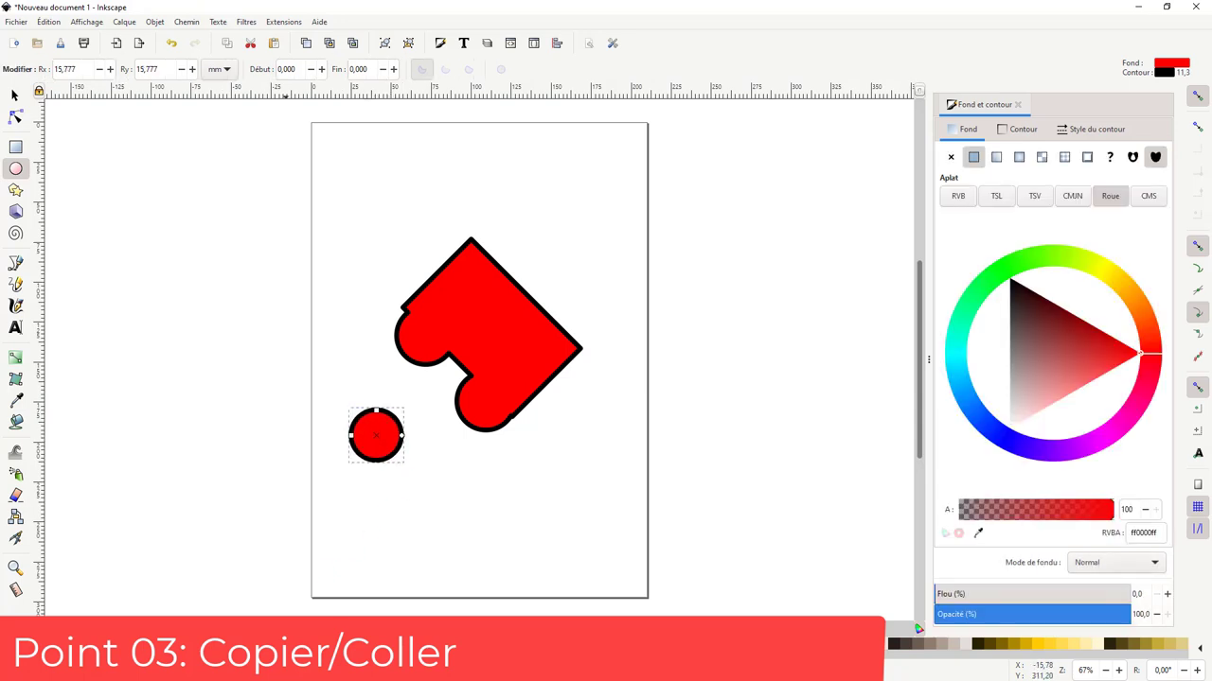
left_click(341, 644)
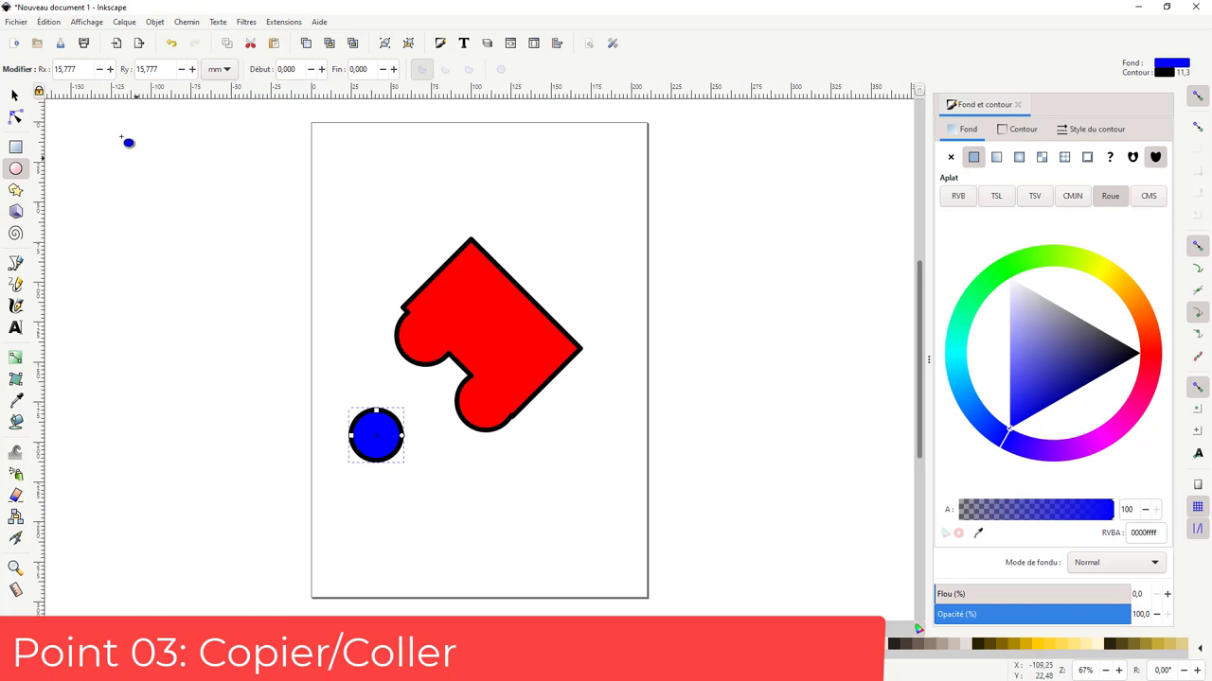
left_click(14, 94)
Paste a copy of the blue circle in front of the red shape, on its upper-left edge
left_click(447, 346)
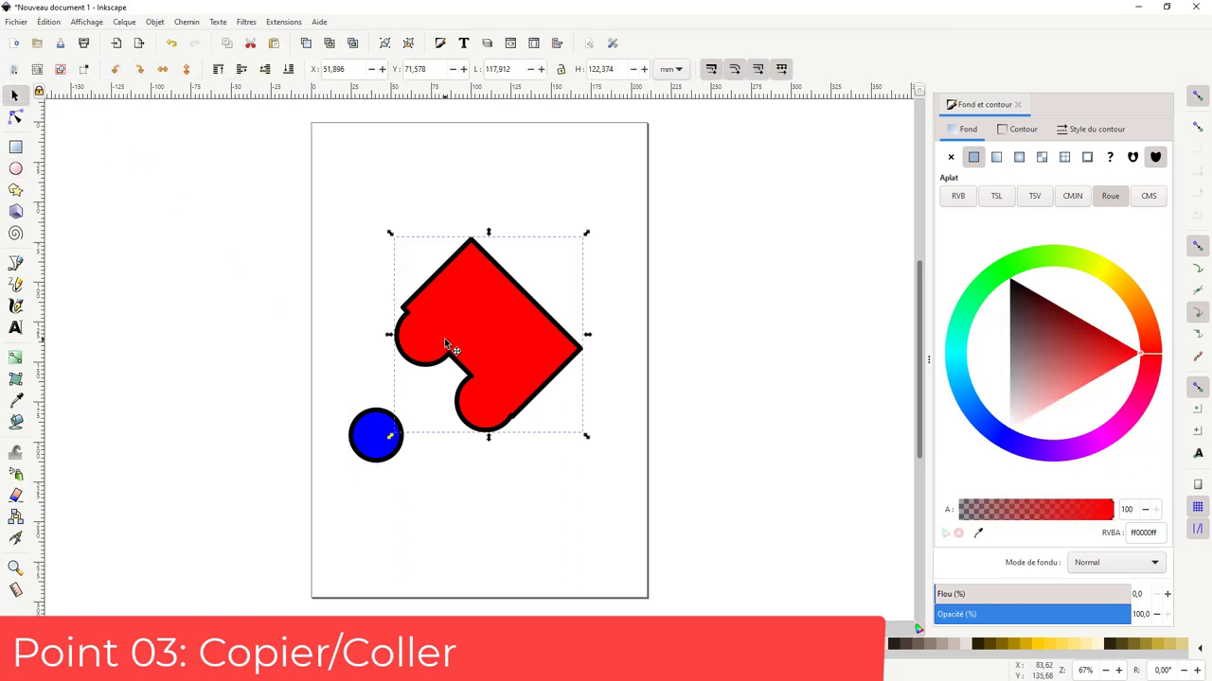
key("ctrl+v")
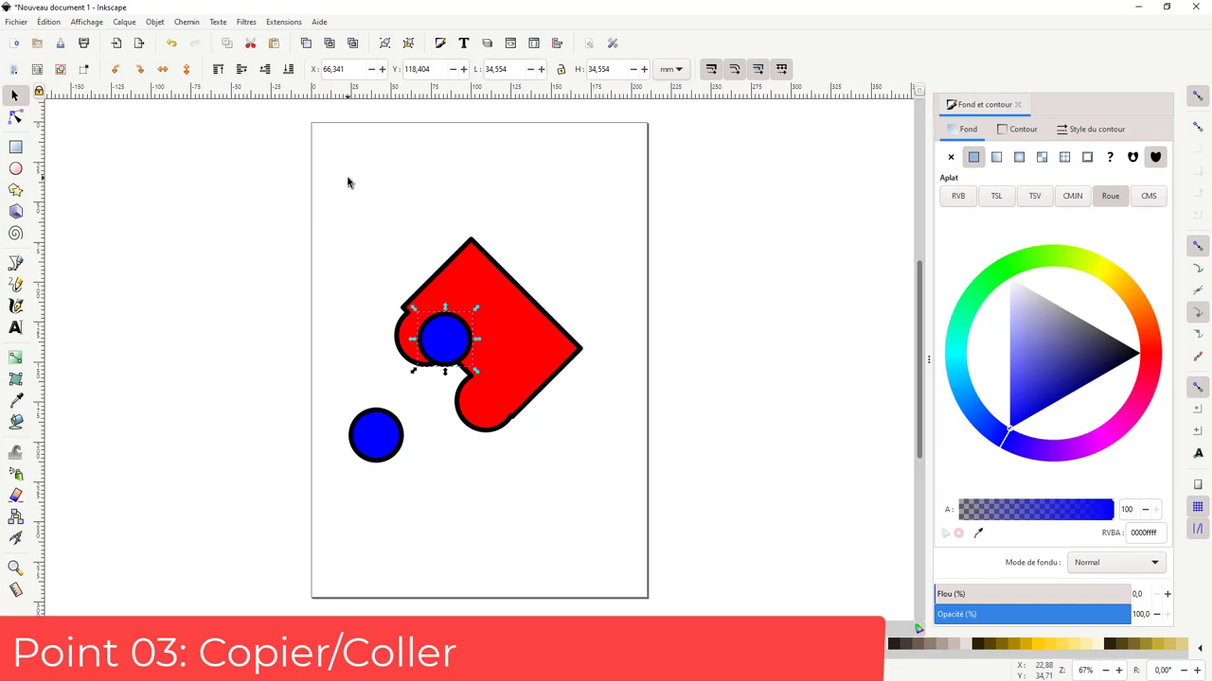
left_click(293, 69)
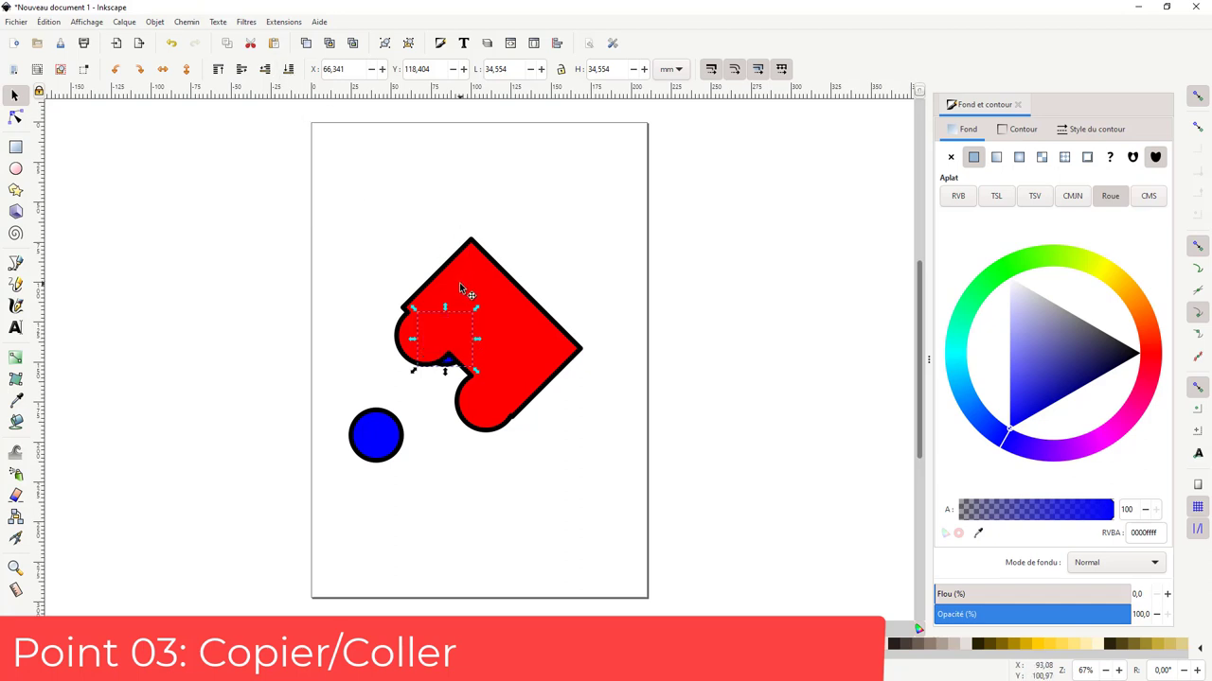
left_click(219, 69)
left_click_drag(454, 320, 430, 320)
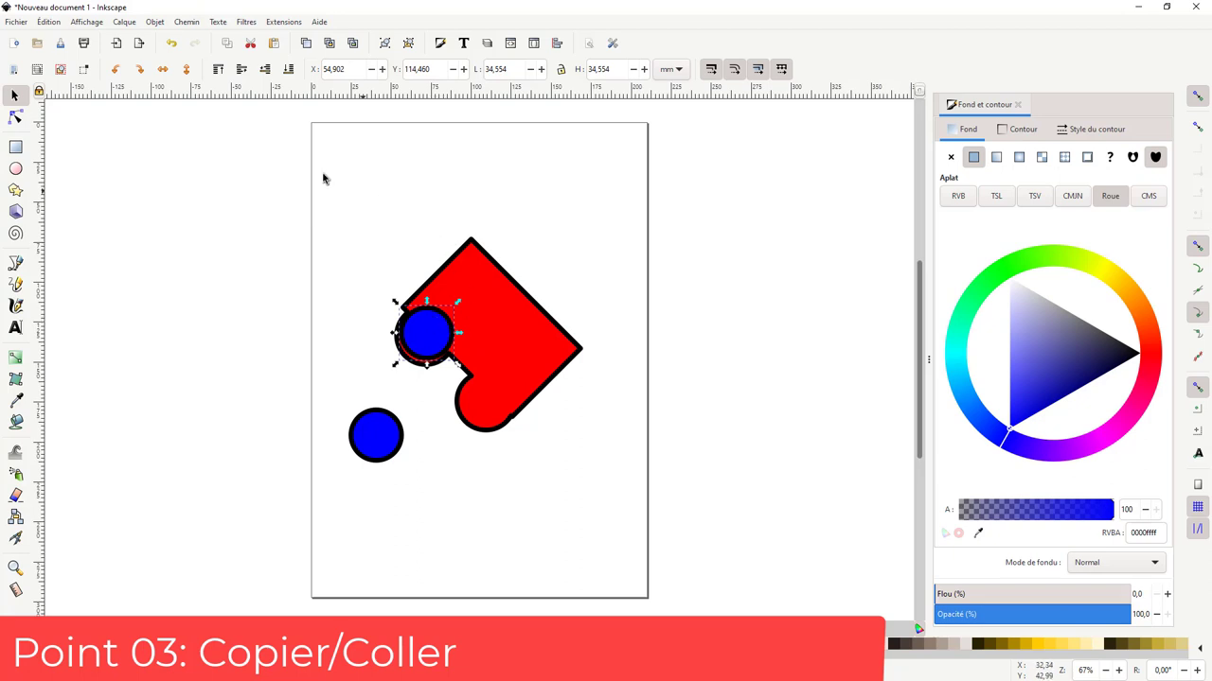
left_click(94, 22)
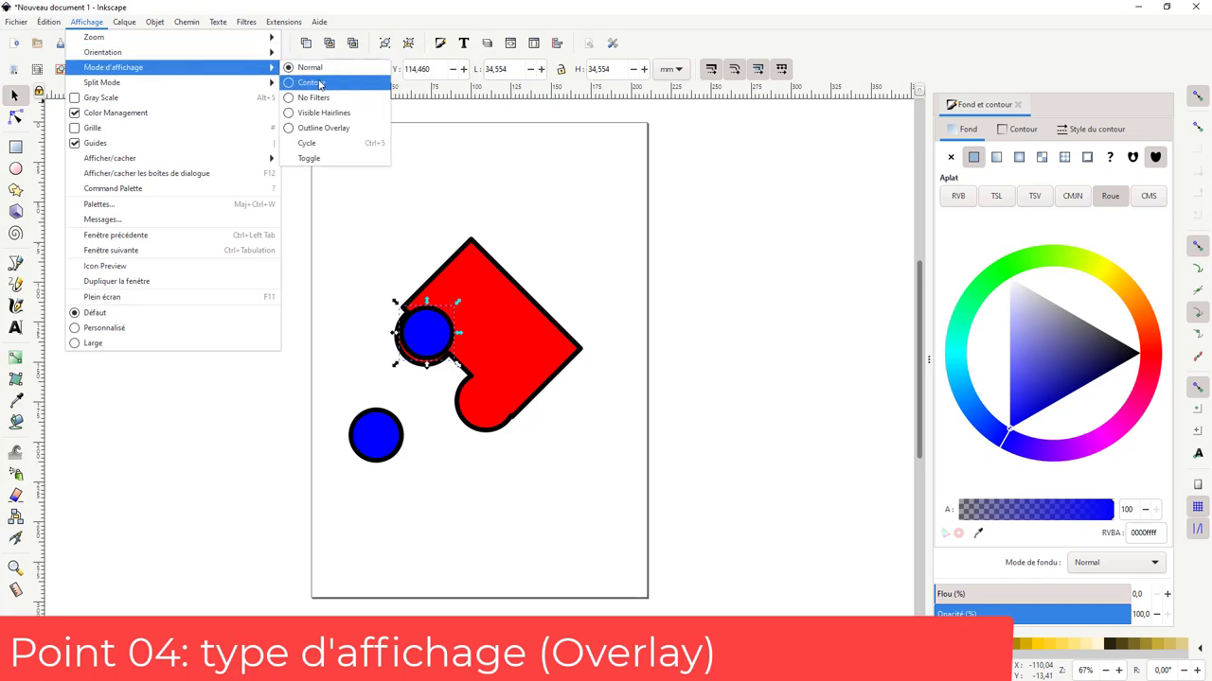
Use outline display, move the circle copy to the red shape's top corner, then switch to outline overlay
left_click(320, 82)
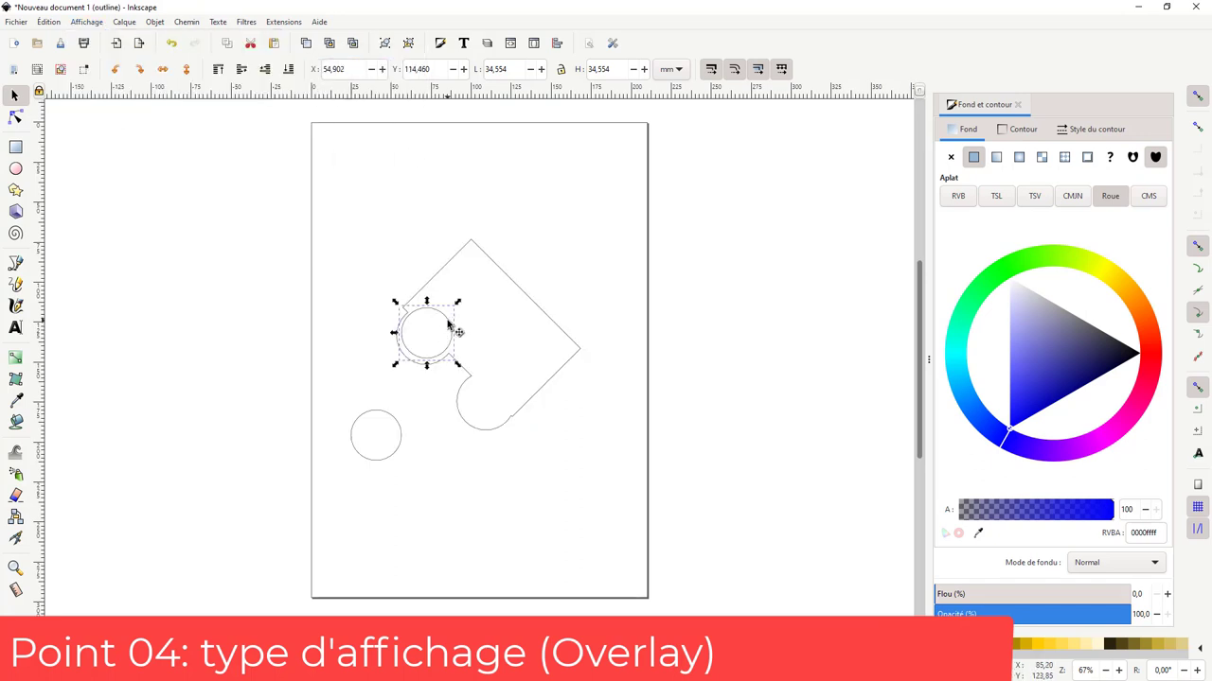
left_click_drag(445, 328, 491, 243)
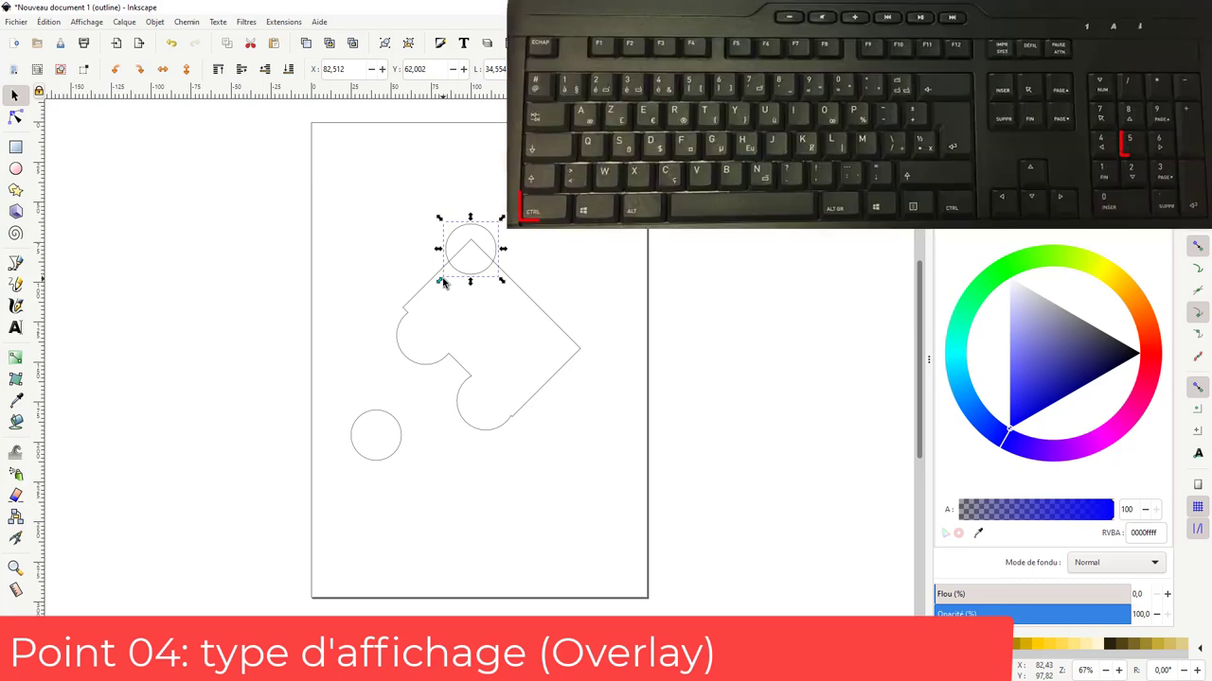
key("ctrl+KP_5")
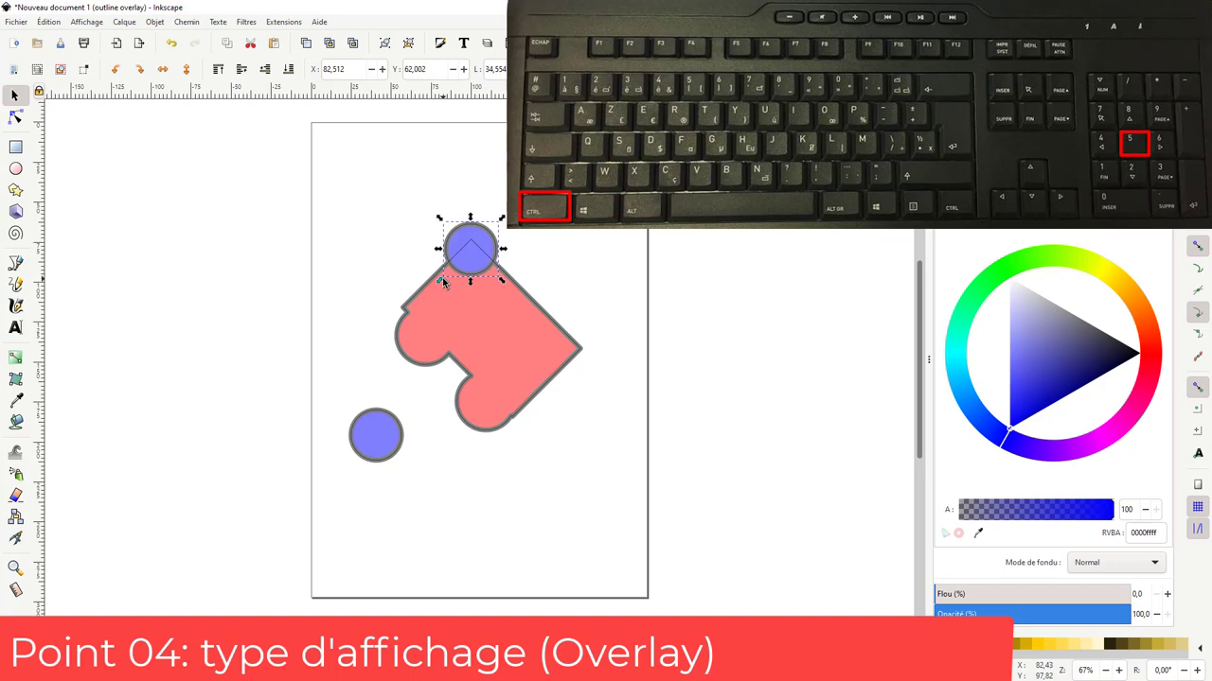
Cycle the display mode with Ctrl+5 back to Normal, checking the View display-mode menu
left_click(82, 26)
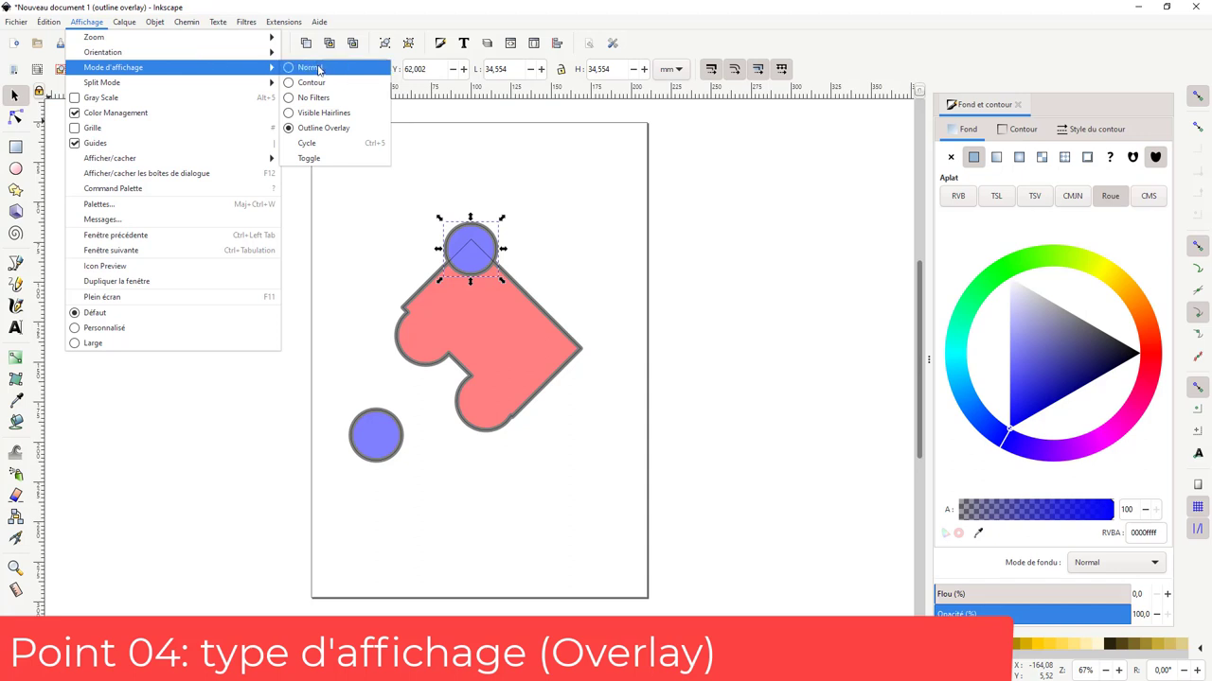
mouse_move(113, 67)
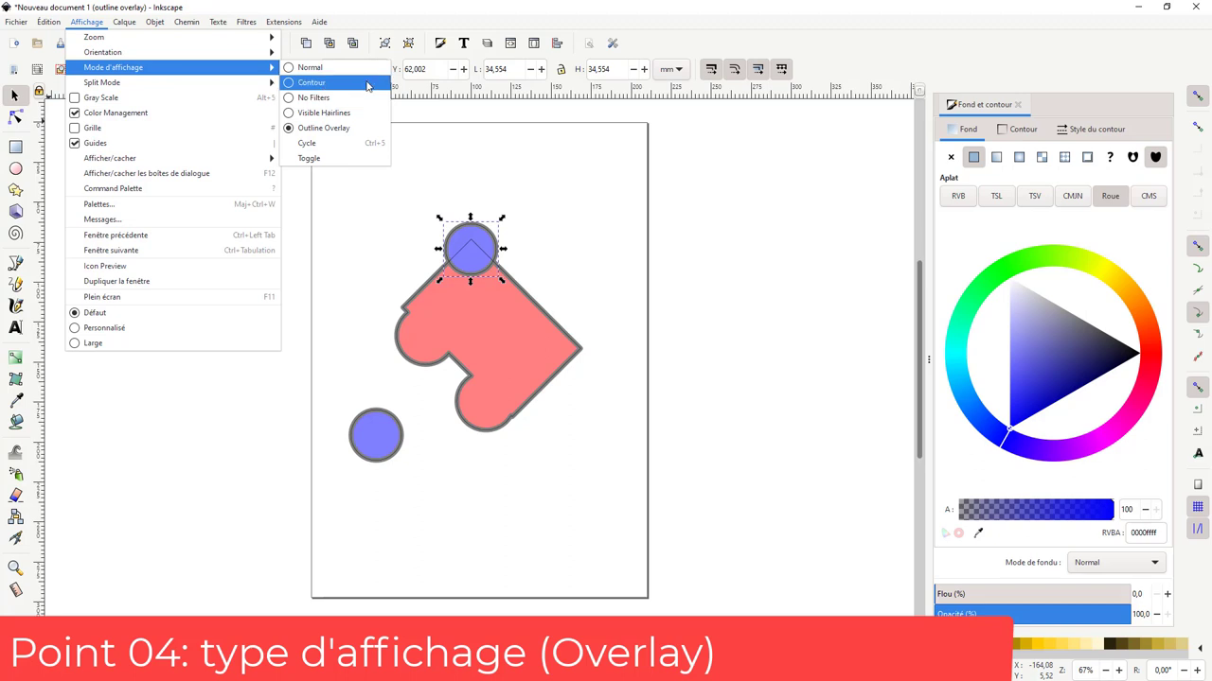
left_click(703, 284)
key("ctrl+KP_5")
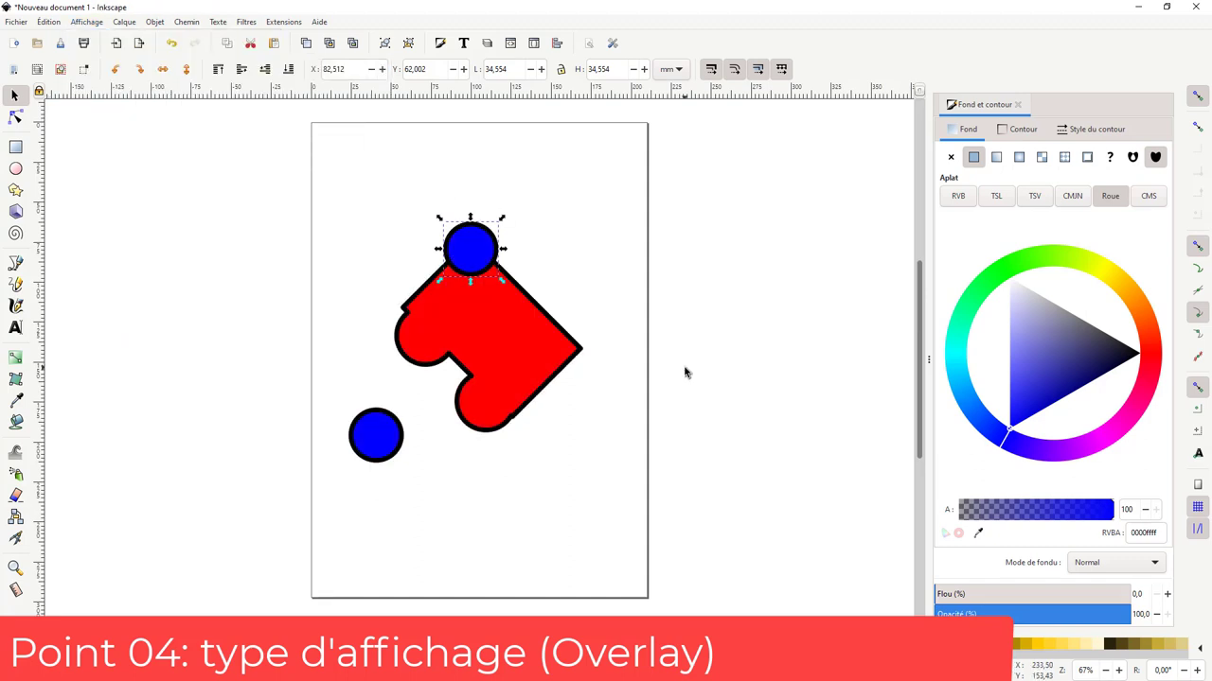
left_click(86, 23)
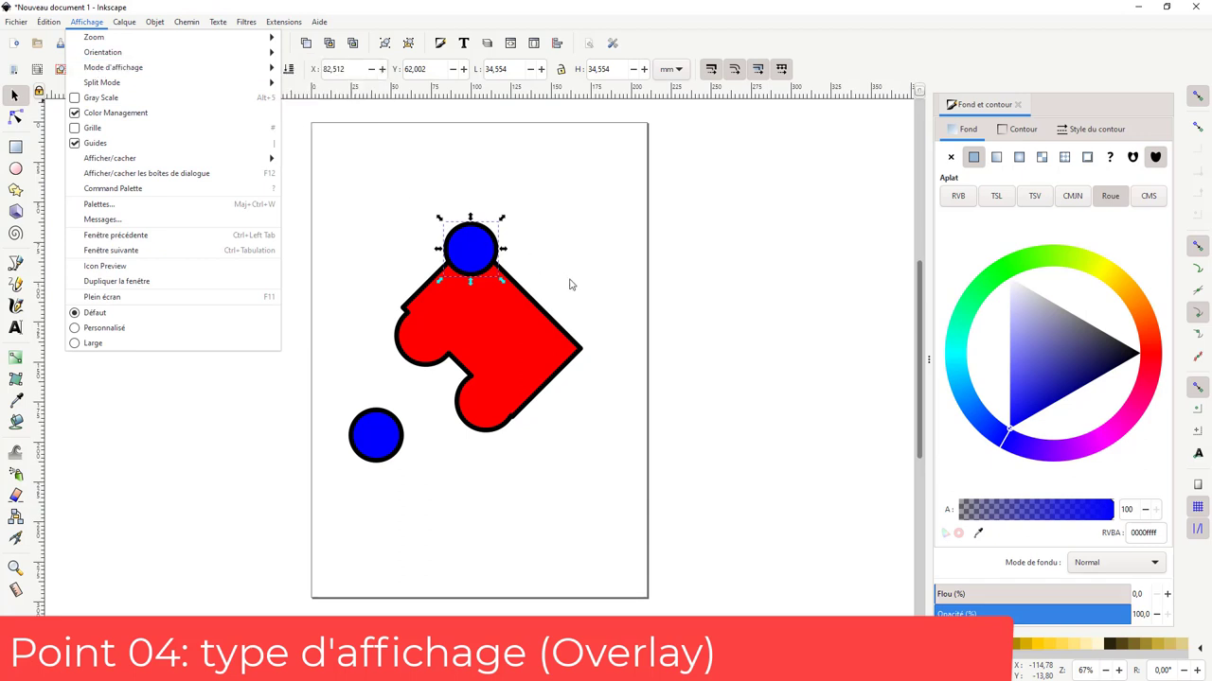
left_click(680, 296)
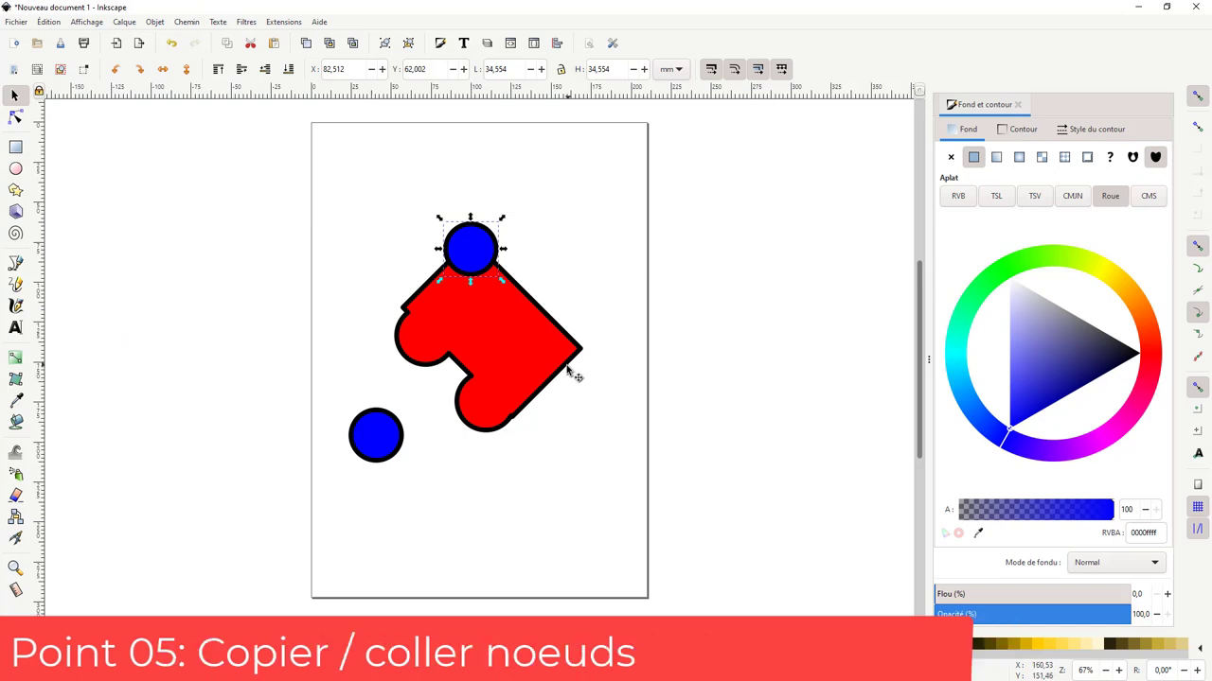
Draw a blue star below the red shape and convert it with Object to Path
left_click(15, 189)
left_click_drag(526, 496, 566, 547)
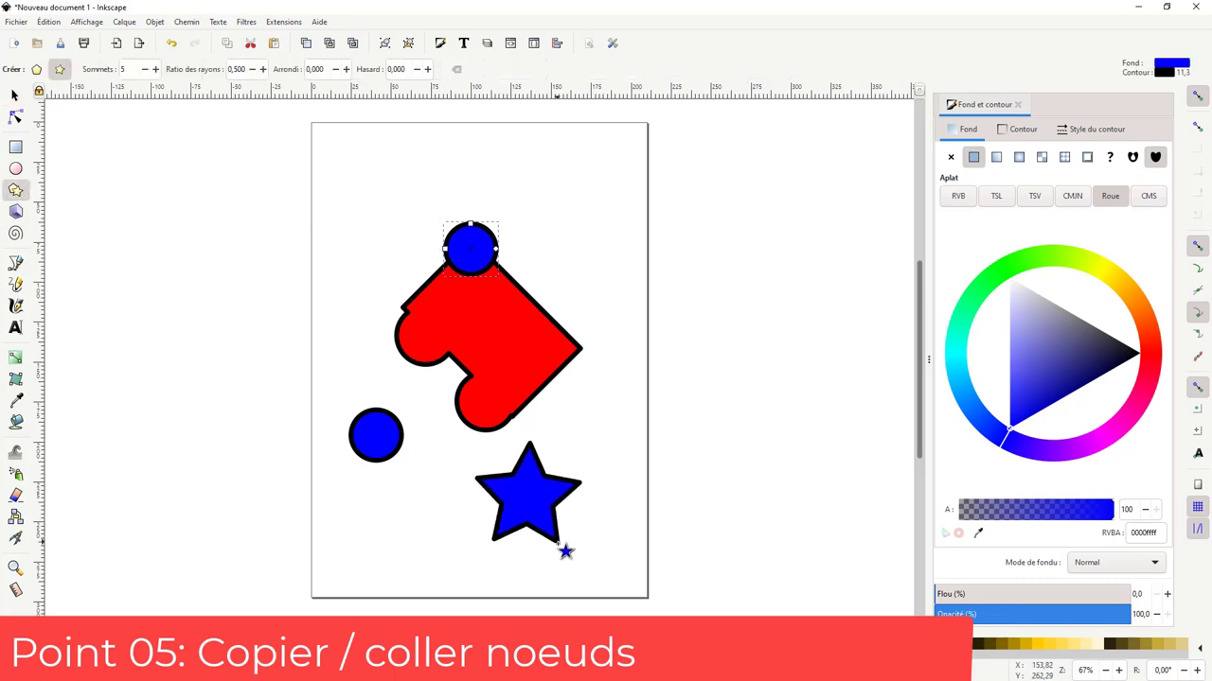
left_click(185, 22)
left_click(214, 38)
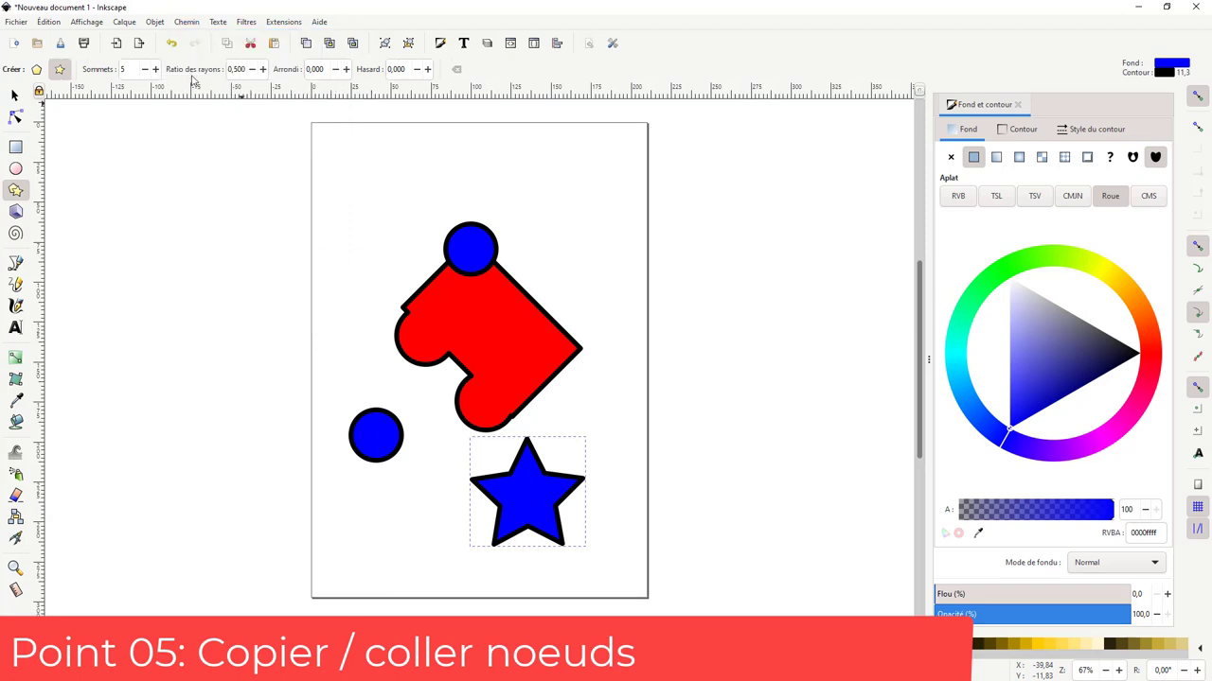
left_click(14, 95)
left_click(475, 320)
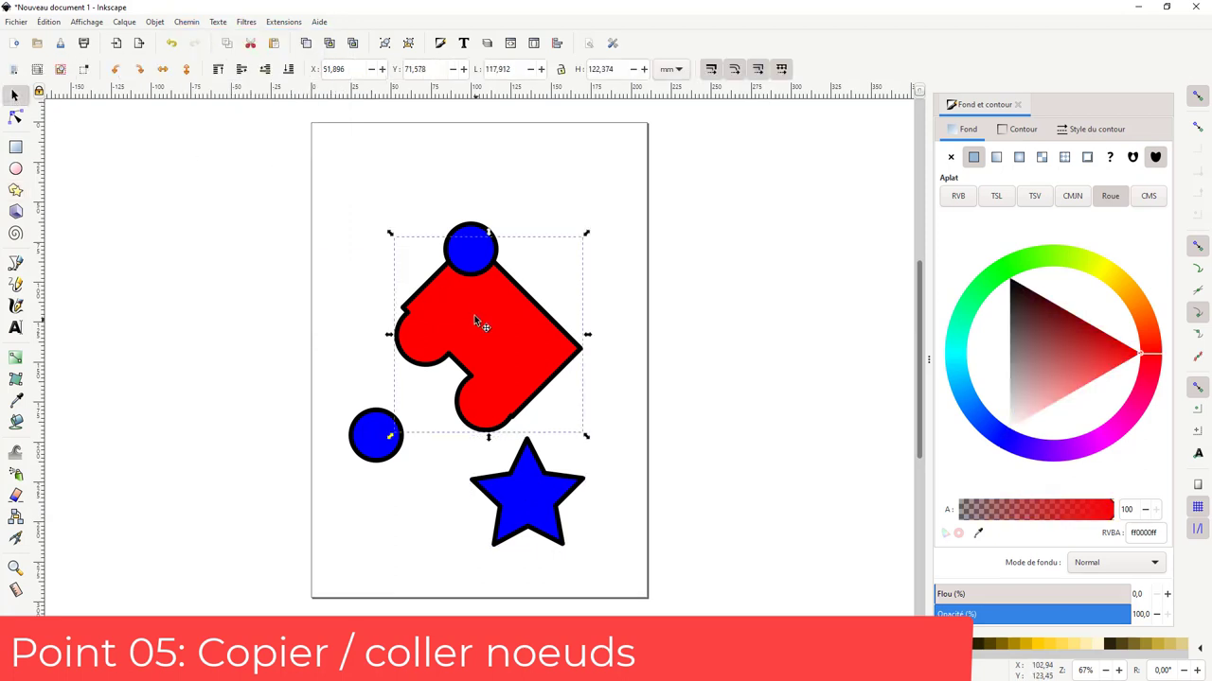
left_click(193, 22)
left_click(199, 42)
Select the star's top node with the node tool, then switch node editing to the red shape
left_click(561, 497)
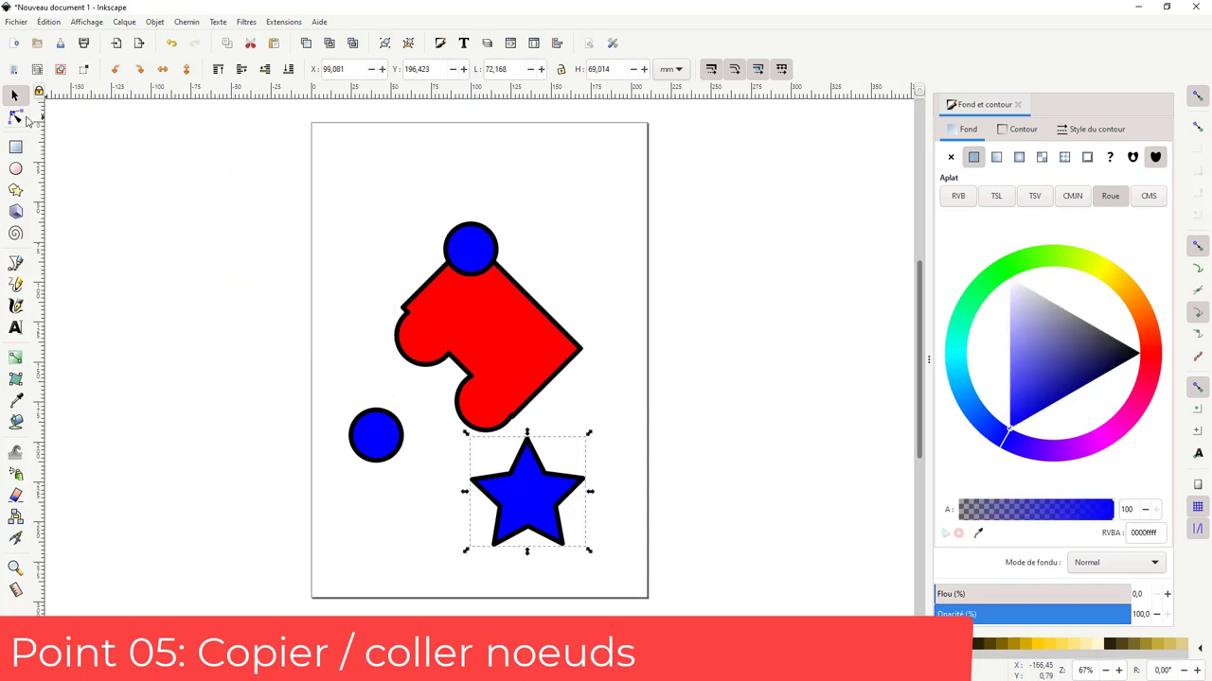
left_click(15, 118)
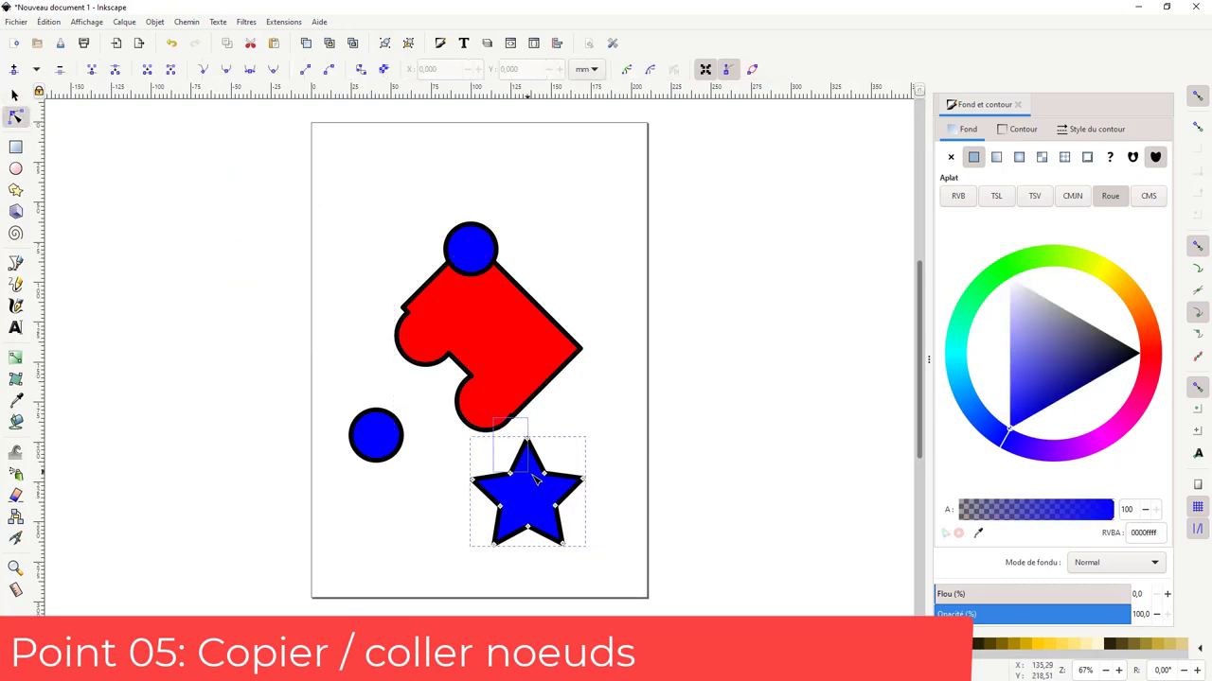
left_click(526, 438)
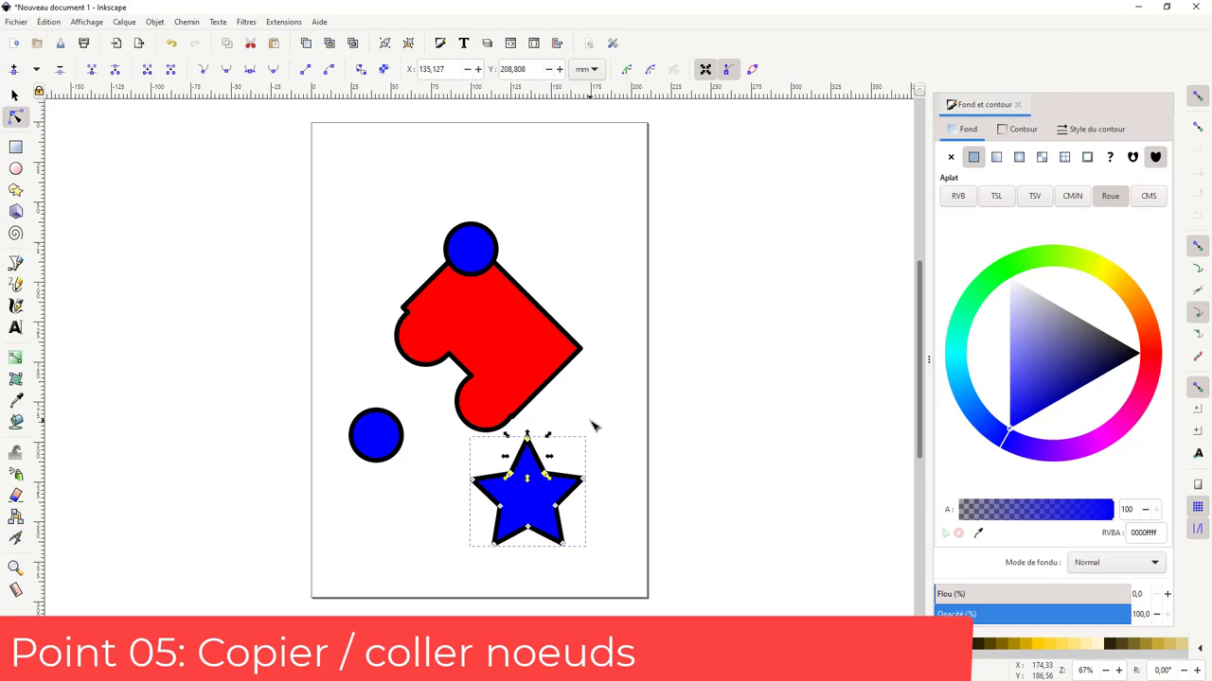
left_click(502, 328)
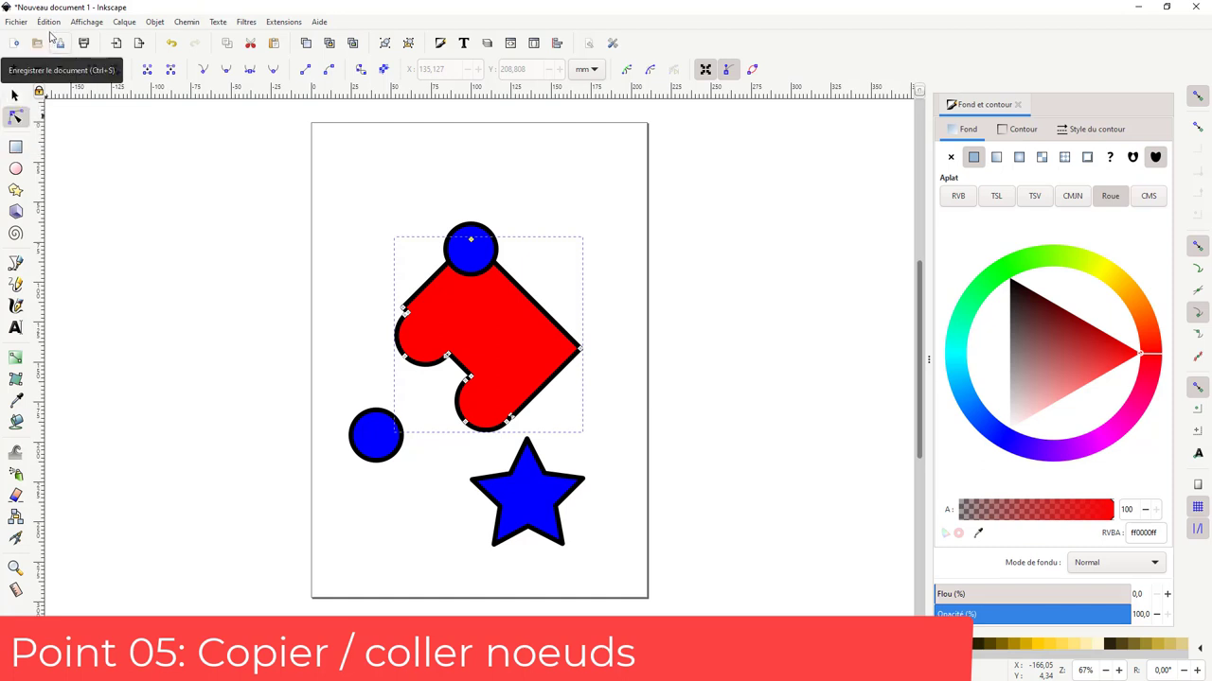
Paste the copied star nodes into the red shape, nudge them right and up, then delete them
key("ctrl+v")
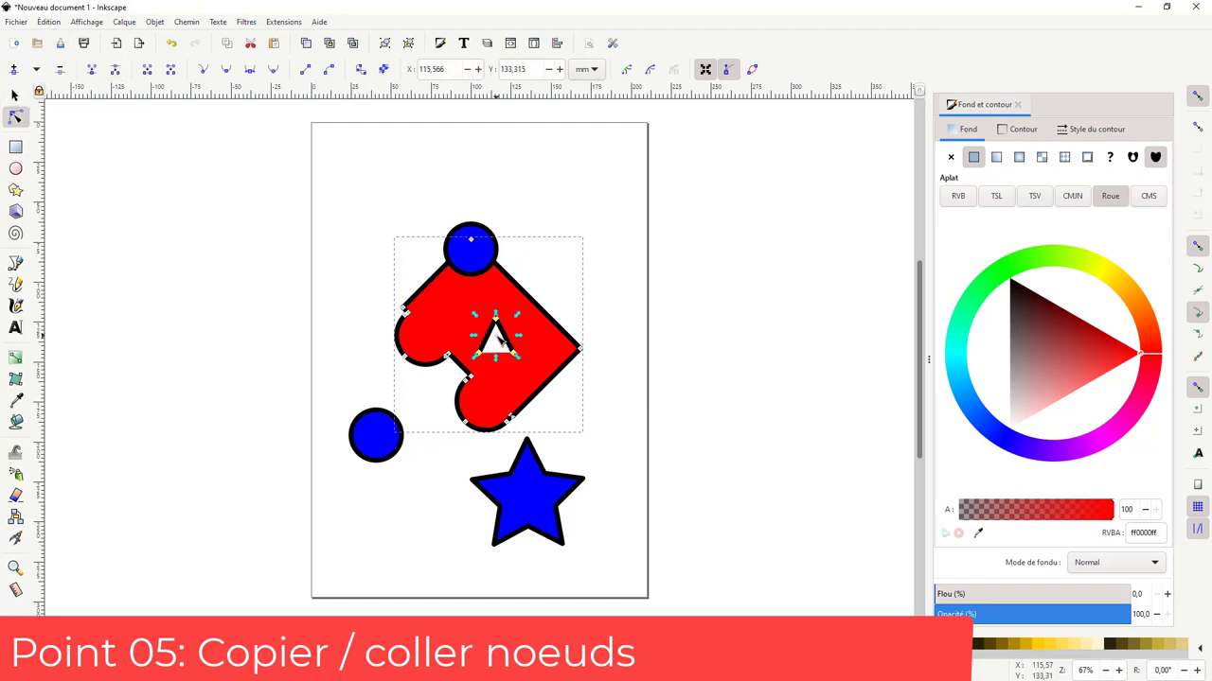
key("Right")
key("Right")
key("Right")
key("Right")
key("Right")
key("Right")
key("Right")
key("Right")
key("Right")
key("Right")
key("Right")
key("Right")
key("Right")
key("Right")
key("Right")
key("Right")
key("Right")
key("Right")
key("Right")
key("Right")
key("Right")
key("Right")
key("Right")
key("Right")
key("Right")
key("Right")
key("Right")
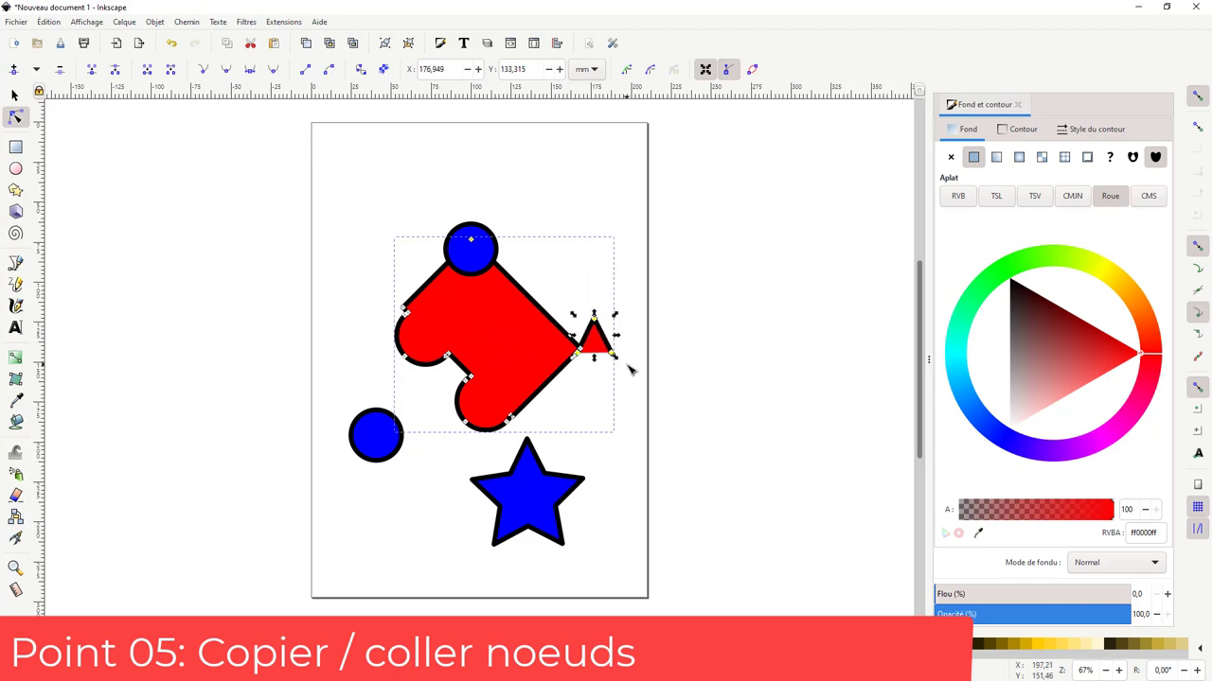
key("Right")
key("Right")
key("Right")
key("Up")
key("Up")
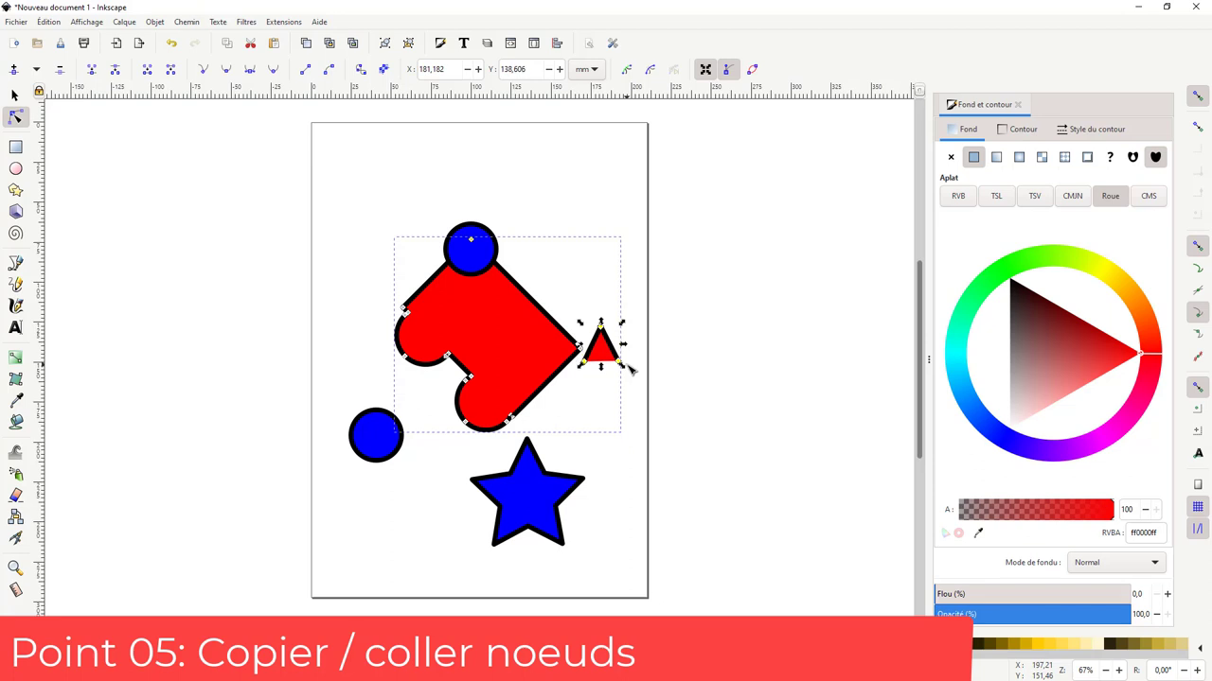
key("Up")
key("Up")
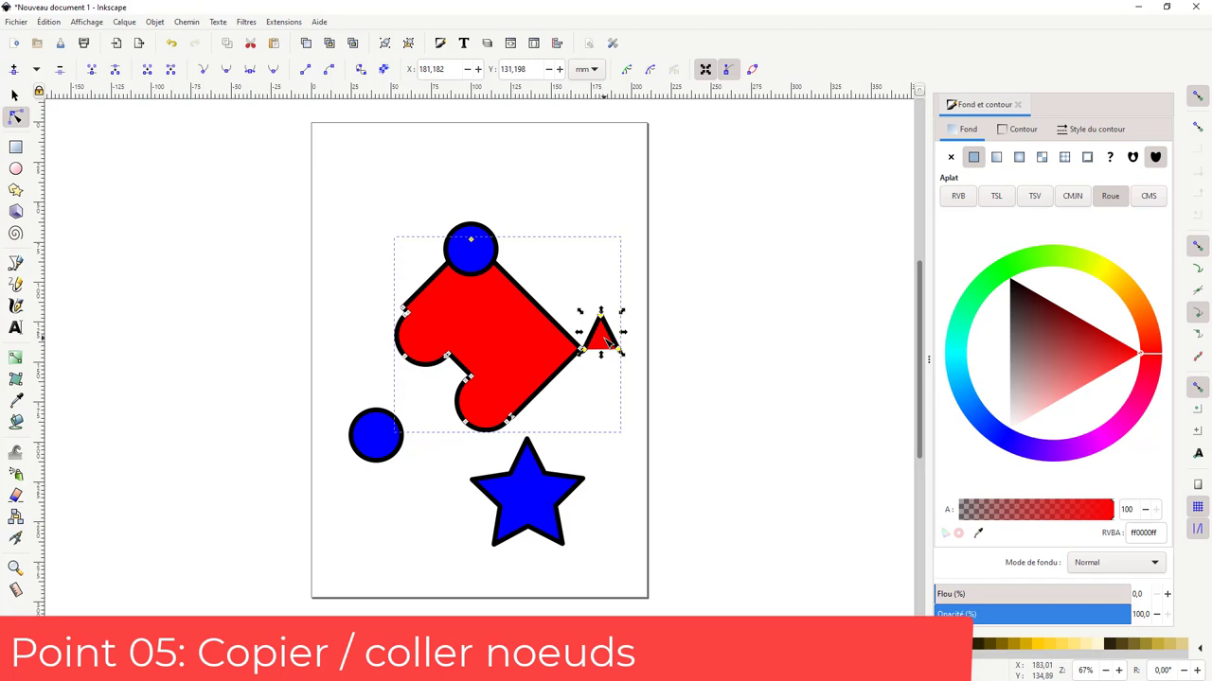
key("Delete")
Delete the star, the lower-left blue circle, the red shape and the remaining blue circle
left_click(369, 435)
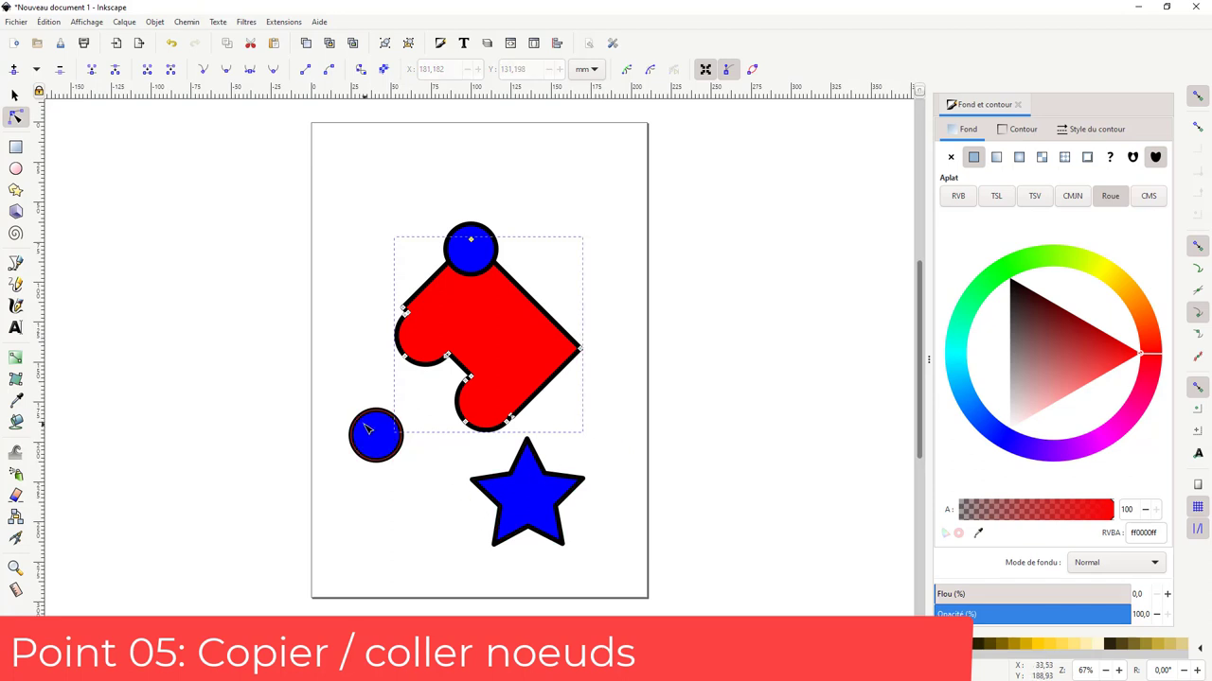
left_click(531, 505)
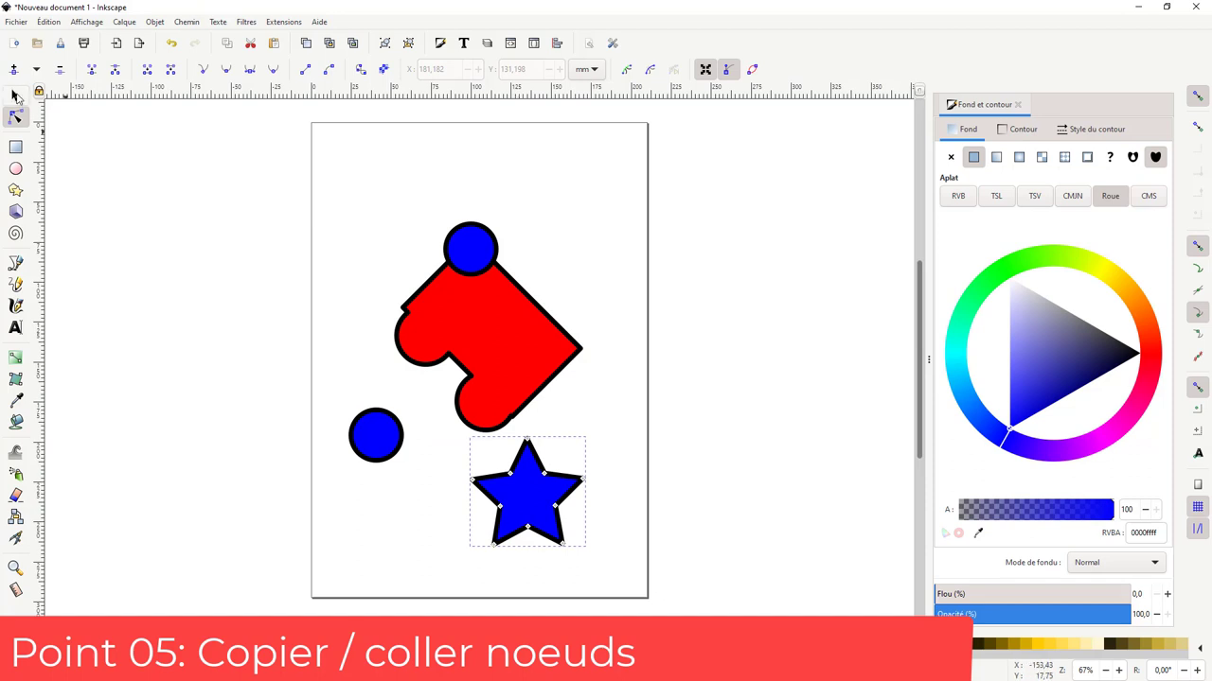
left_click(15, 96)
key("Delete")
left_click(376, 435)
key("Delete")
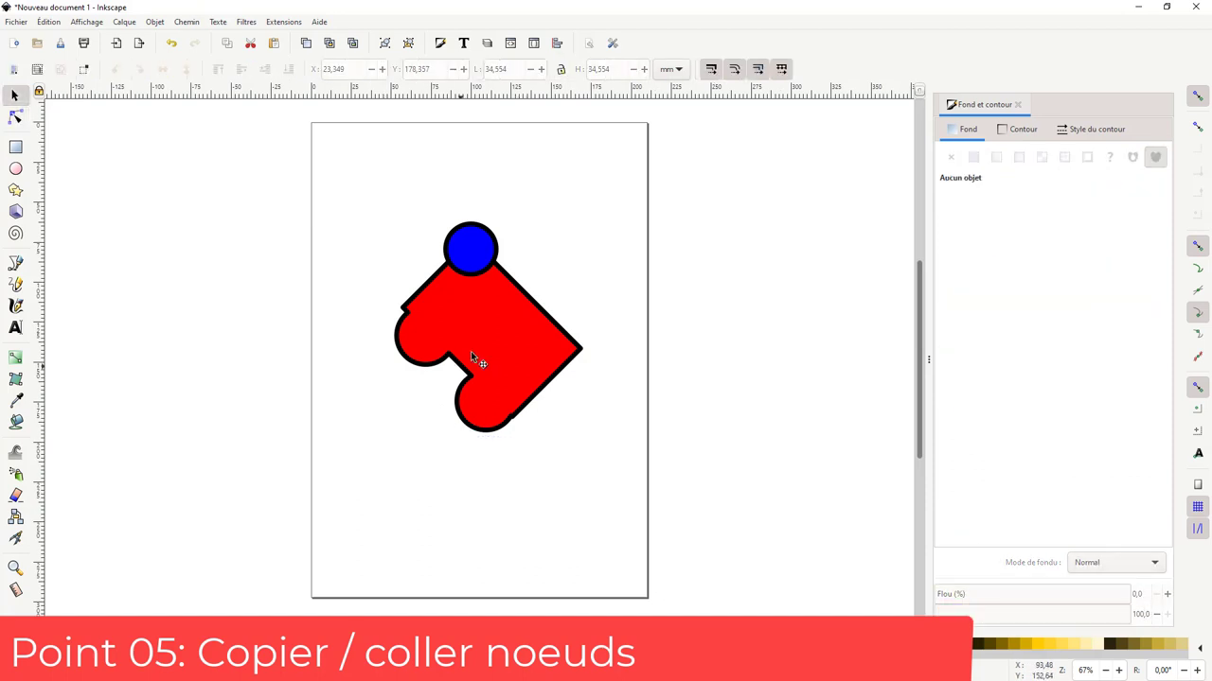
left_click(472, 354)
key("Delete")
left_click(475, 251)
key("Delete")
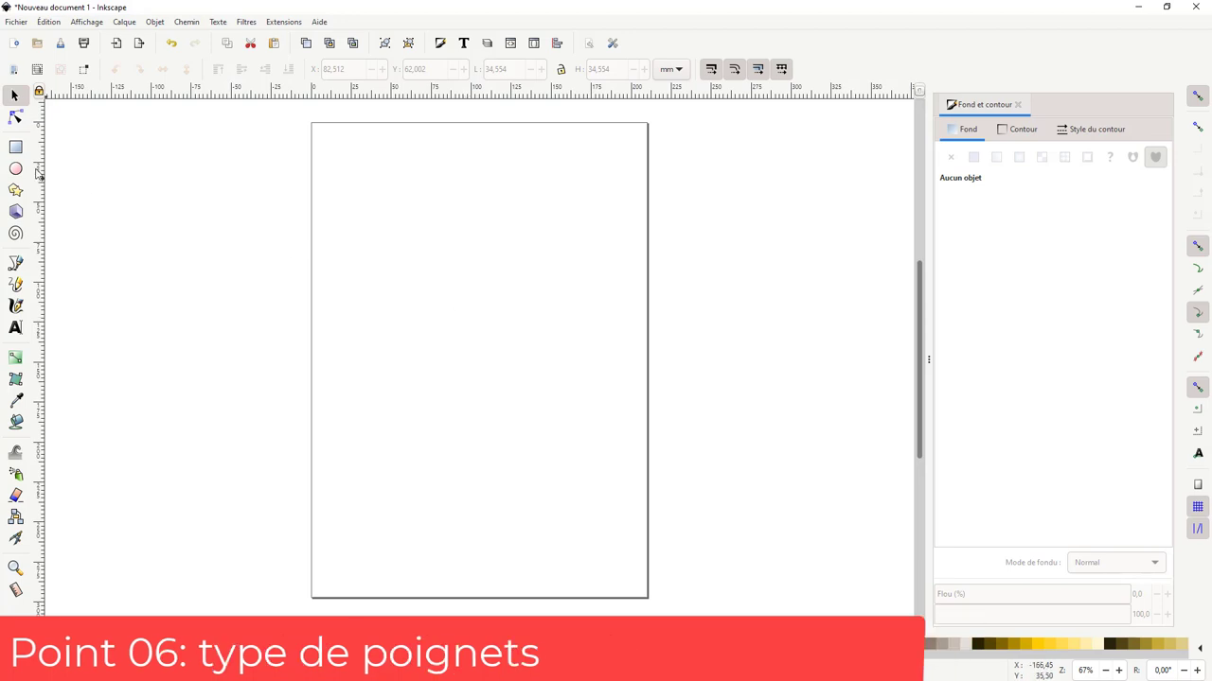
Draw a blue rectangle in the upper middle of the page, enlarge it slightly, and undo a trial rotation
left_click(15, 147)
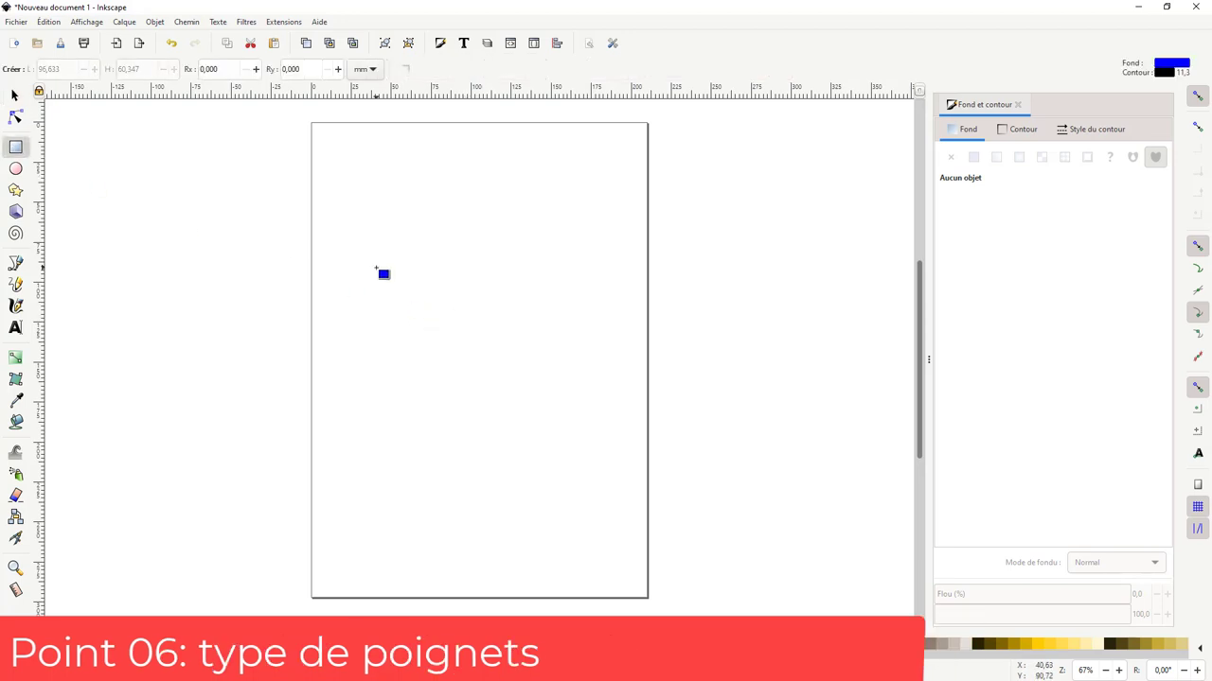
mouse_move(376, 268)
left_mouse_down()
mouse_move(444, 324)
mouse_move(554, 380)
left_mouse_up()
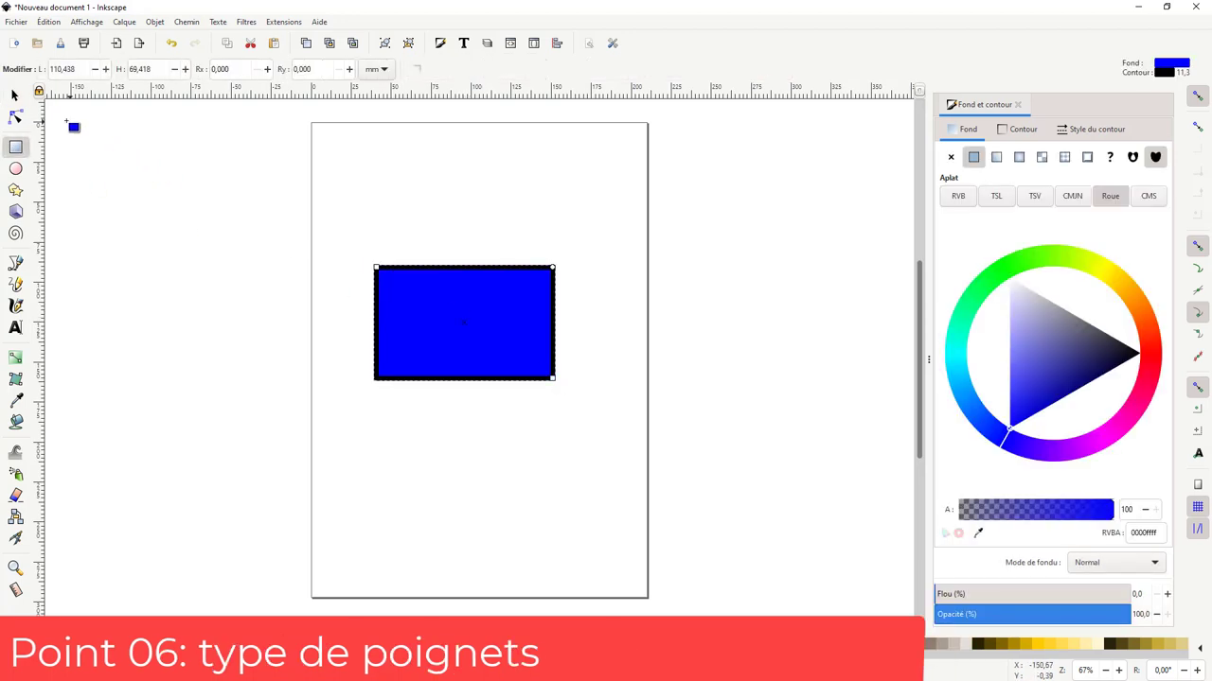
left_click(19, 96)
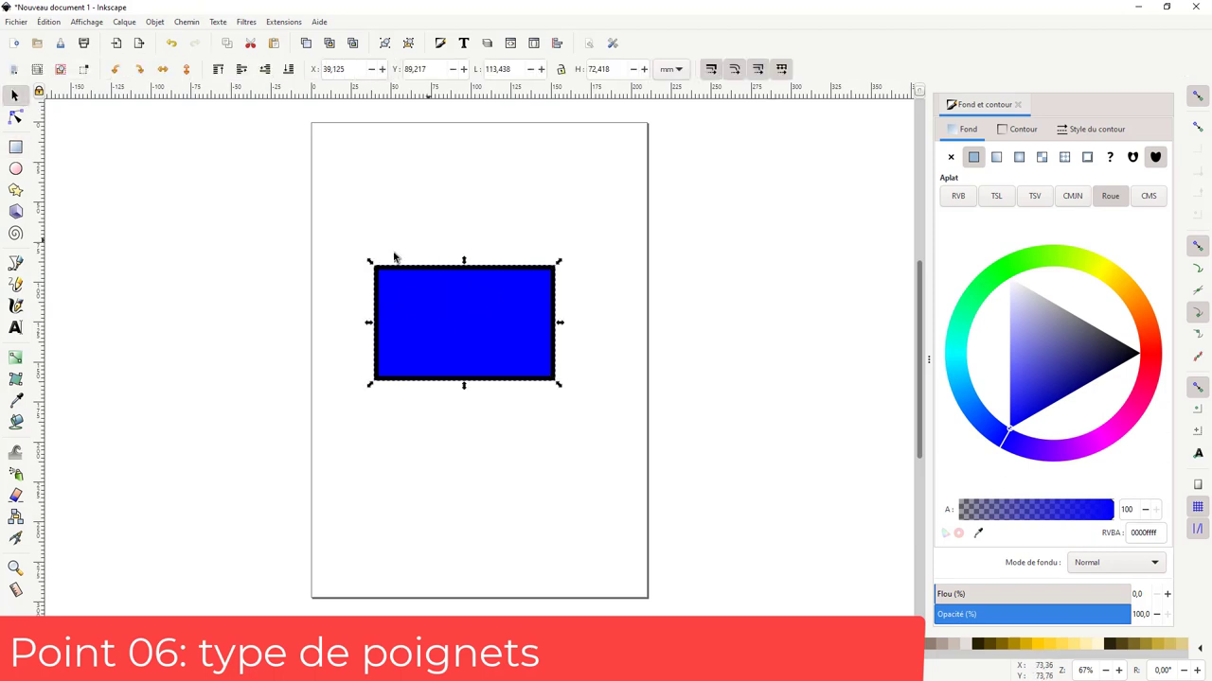
mouse_move(371, 263)
left_mouse_down()
mouse_move(416, 307)
mouse_move(363, 259)
left_mouse_up()
left_click(454, 314)
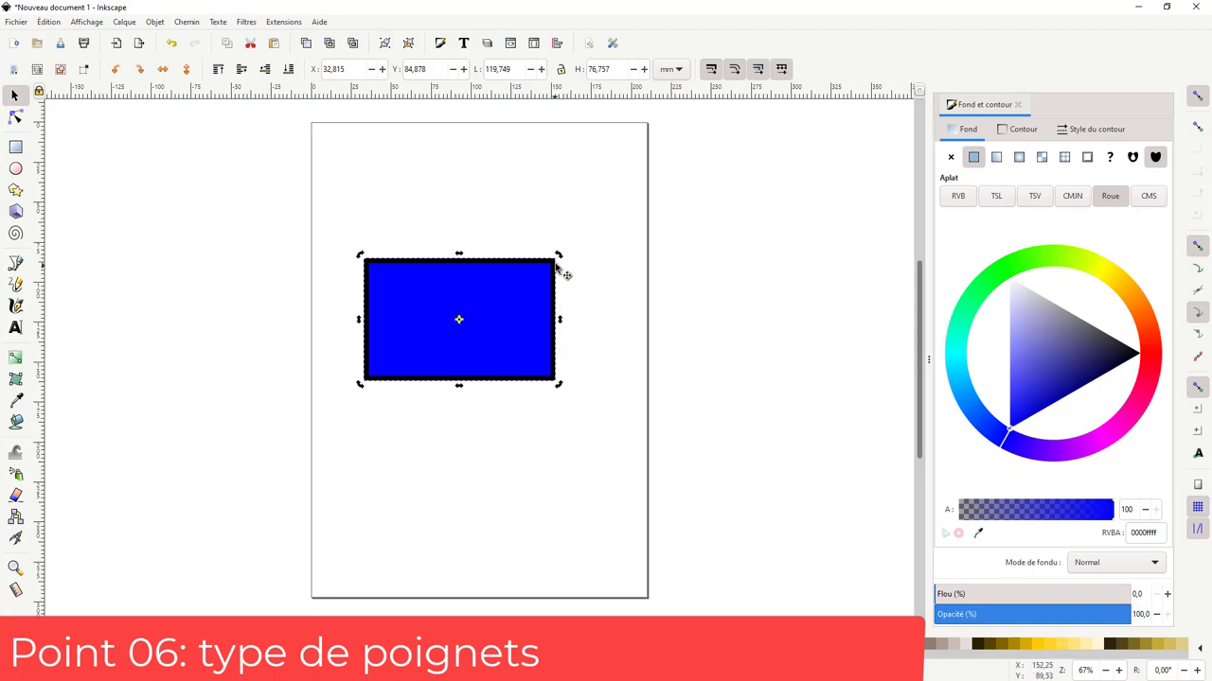
mouse_move(559, 256)
left_mouse_down()
mouse_move(575, 310)
mouse_move(564, 261)
left_mouse_up()
key("ctrl+z")
Search Preferences for 'handle' to check handle size 3, then delete the blue rectangle
left_click(51, 25)
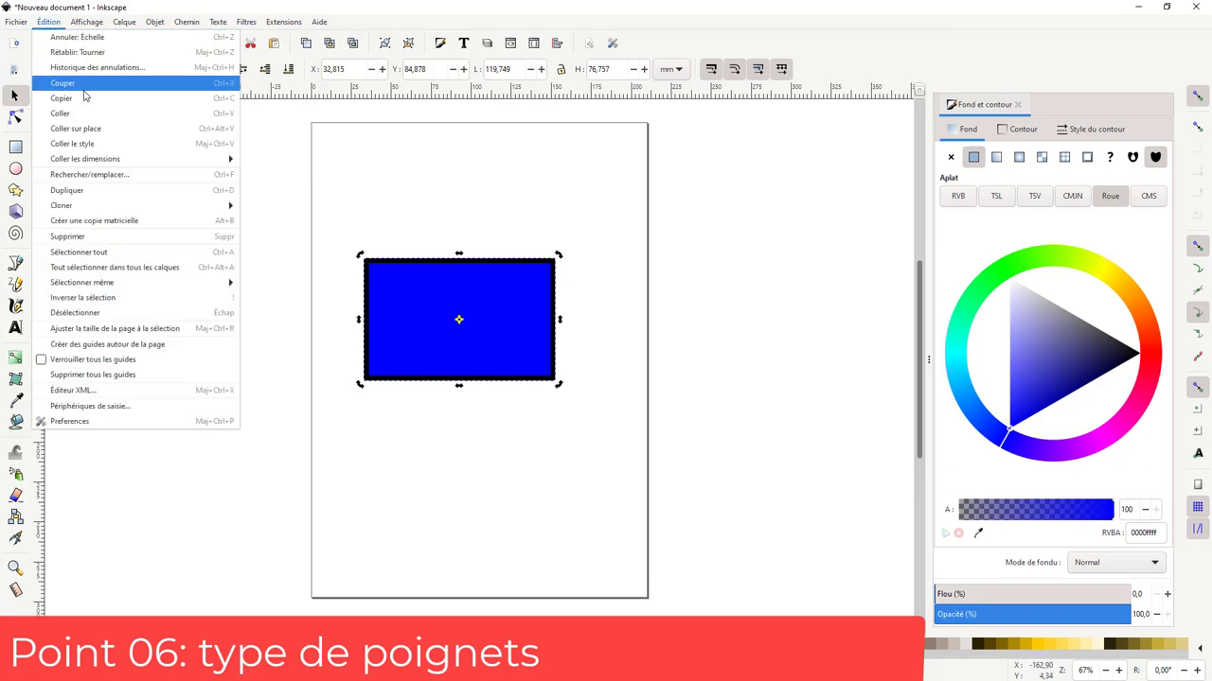
left_click(82, 422)
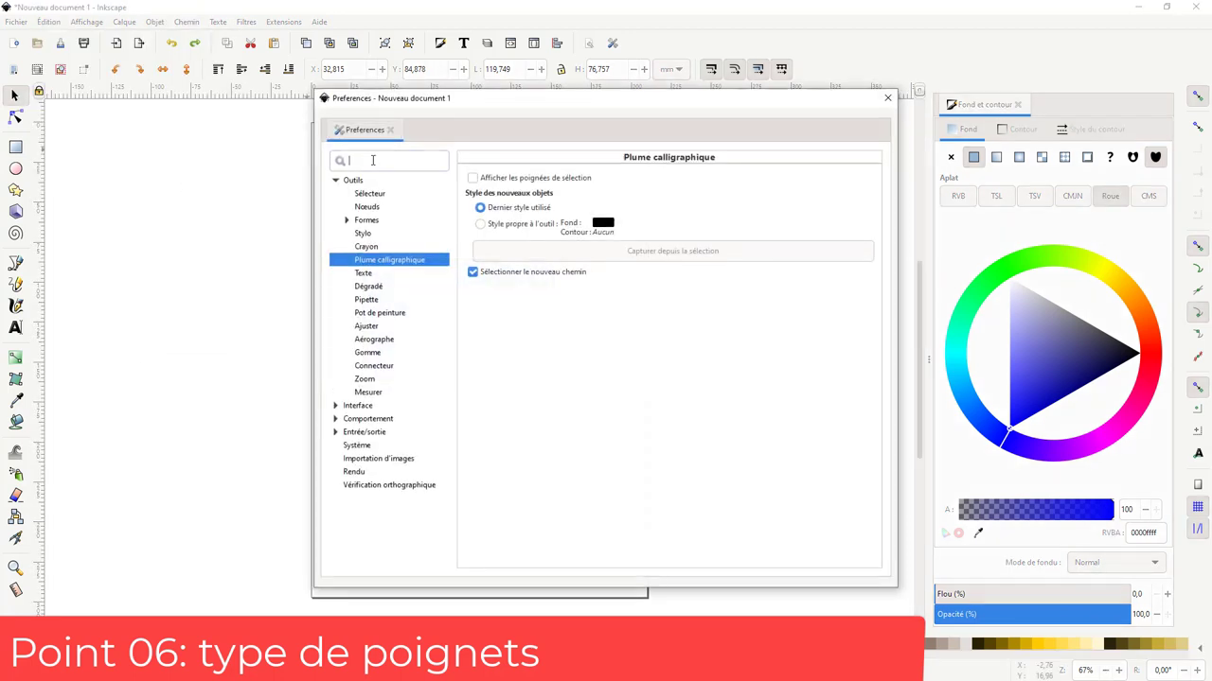
left_click(371, 160)
type("handle")
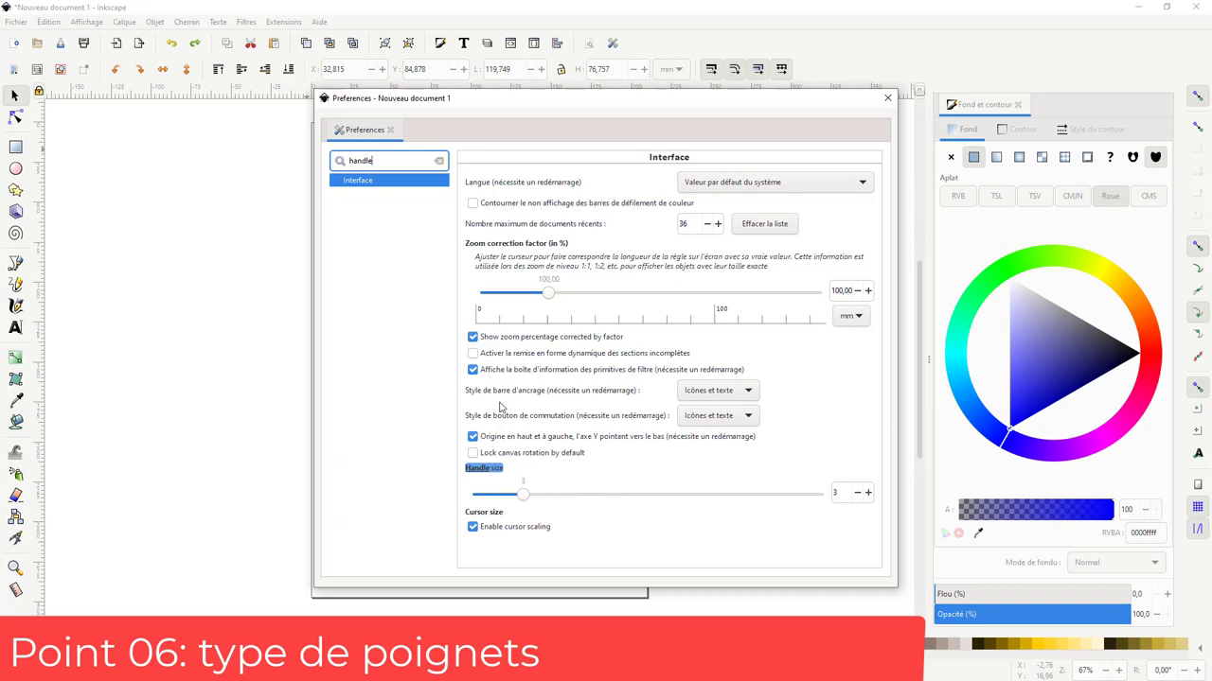
left_click(886, 101)
key("Delete")
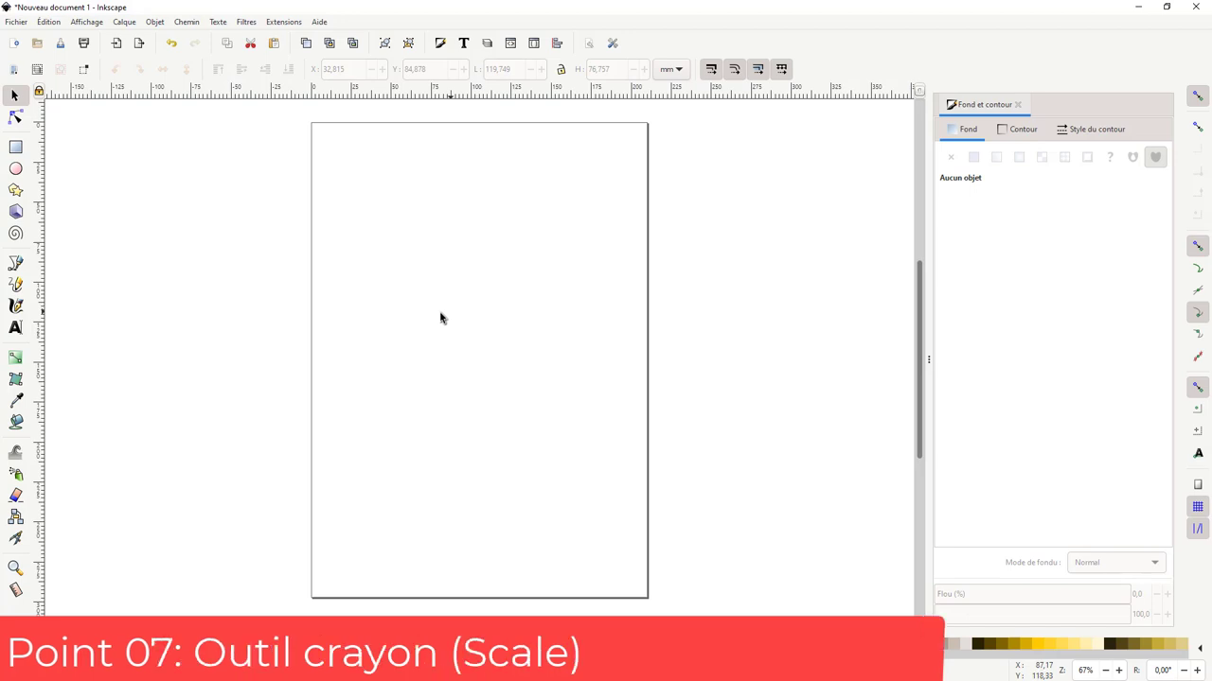
Draw a wavy pencil stroke across the page and give it a flat colour stroke paint
left_click(15, 284)
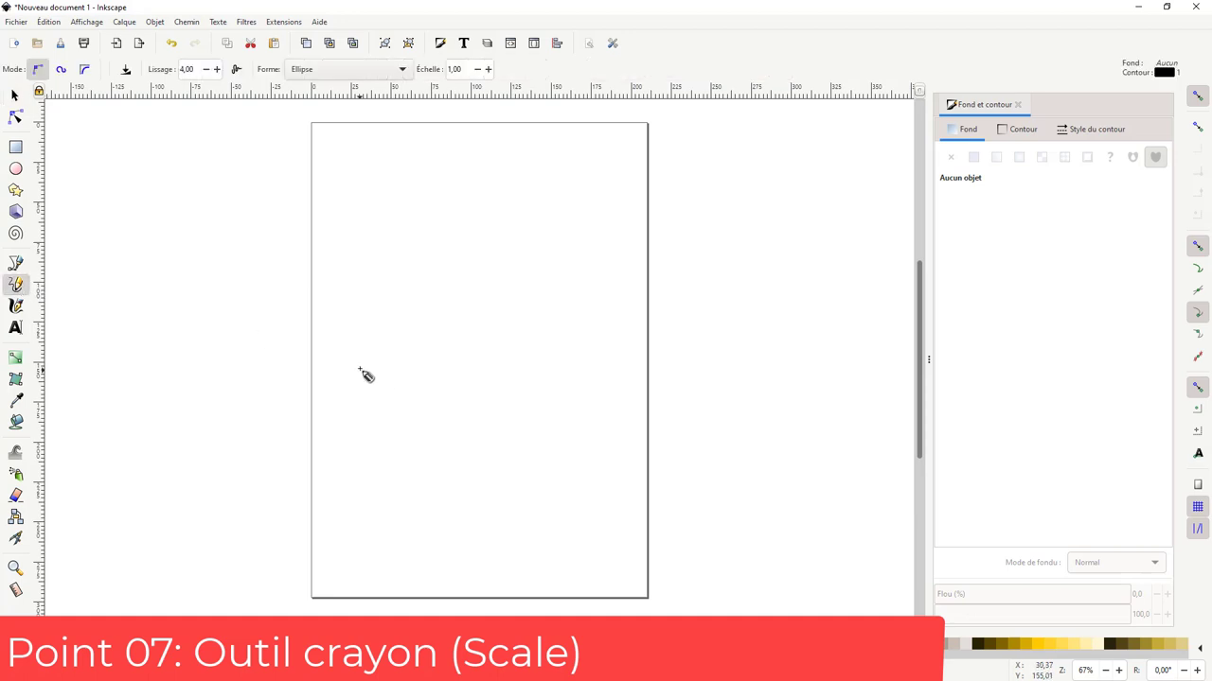
left_click_drag(359, 367, 575, 357)
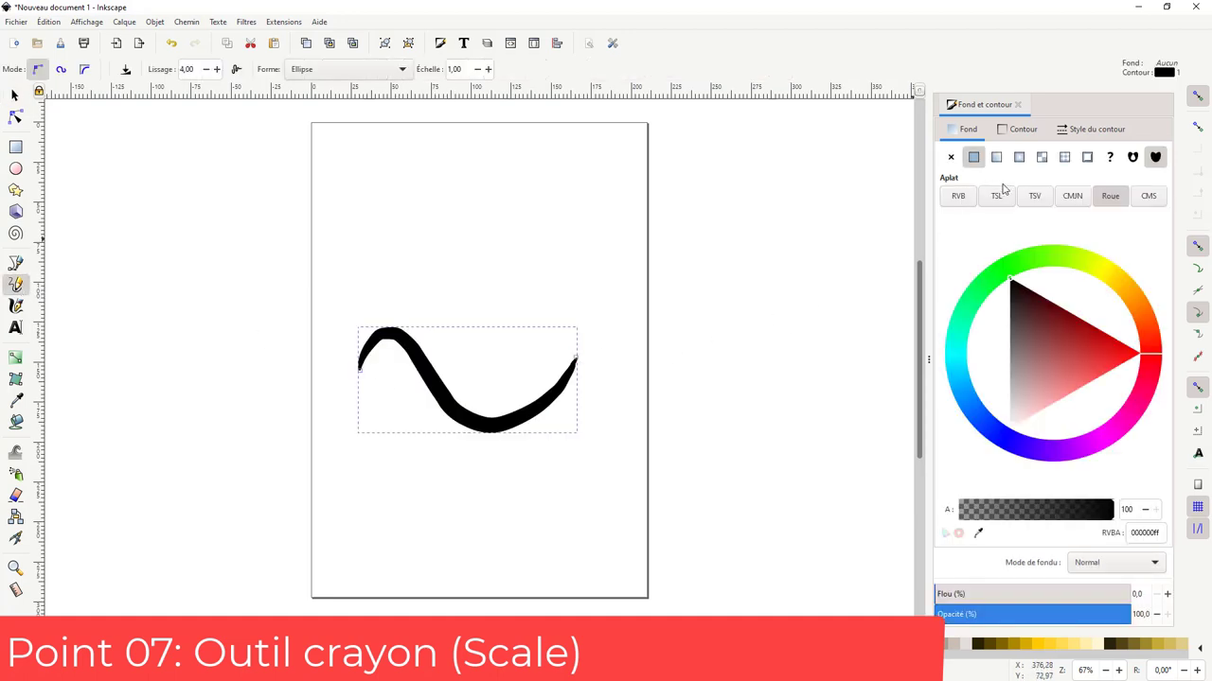
left_click(1020, 128)
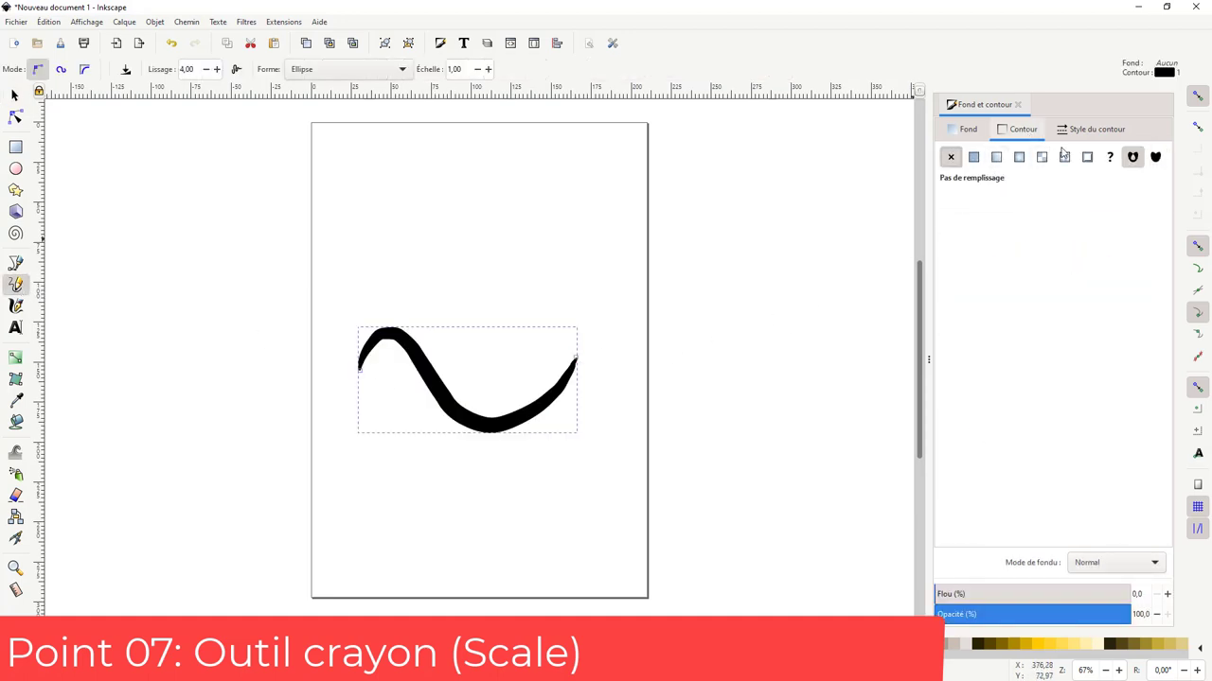
left_click(1093, 129)
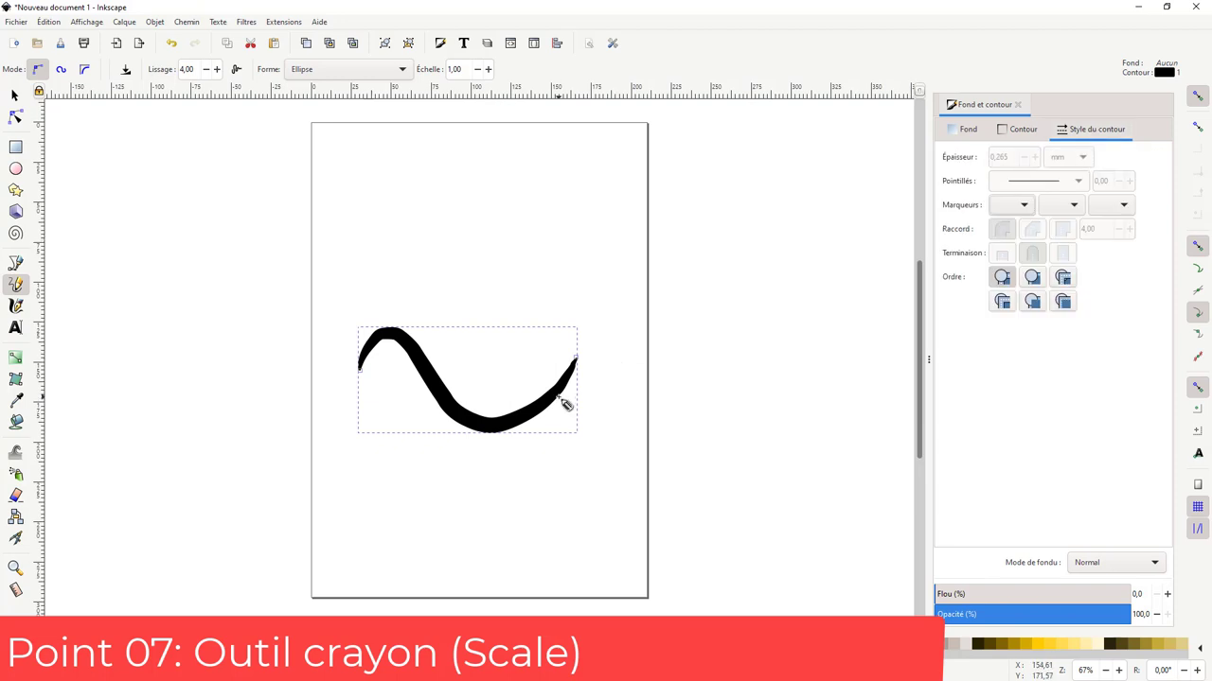
left_click(1021, 133)
left_click(974, 158)
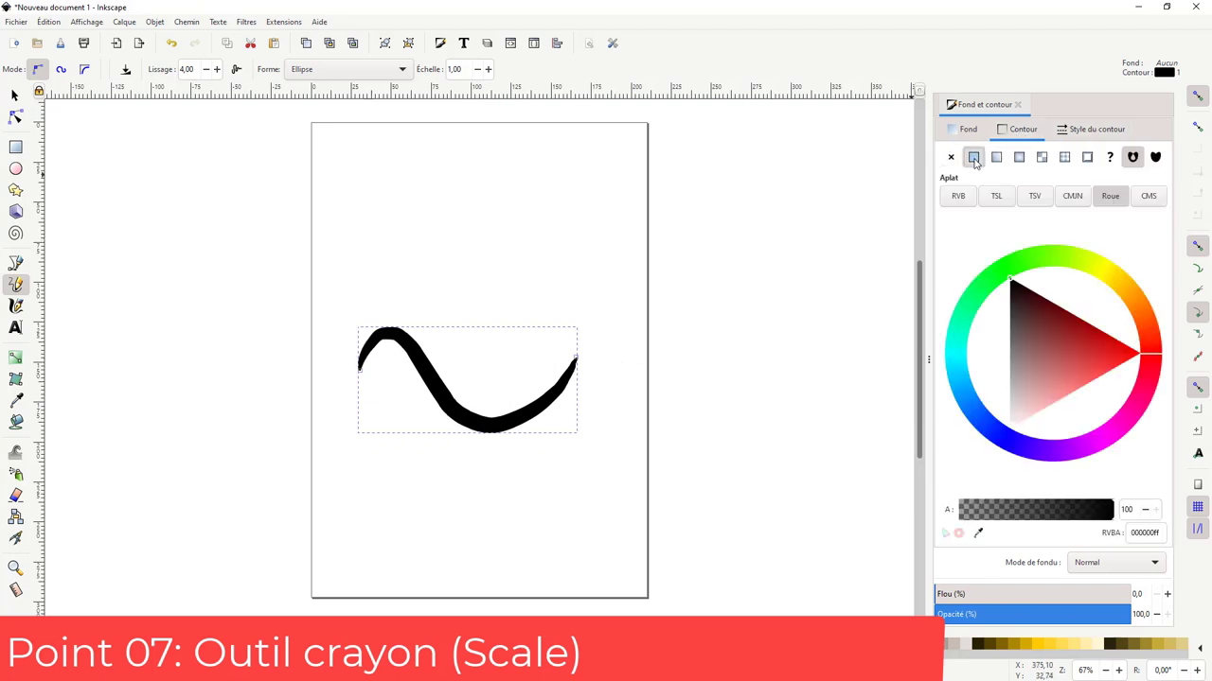
Increase the stroke width stepwise from 0.765 up to 12.665
left_click(1082, 135)
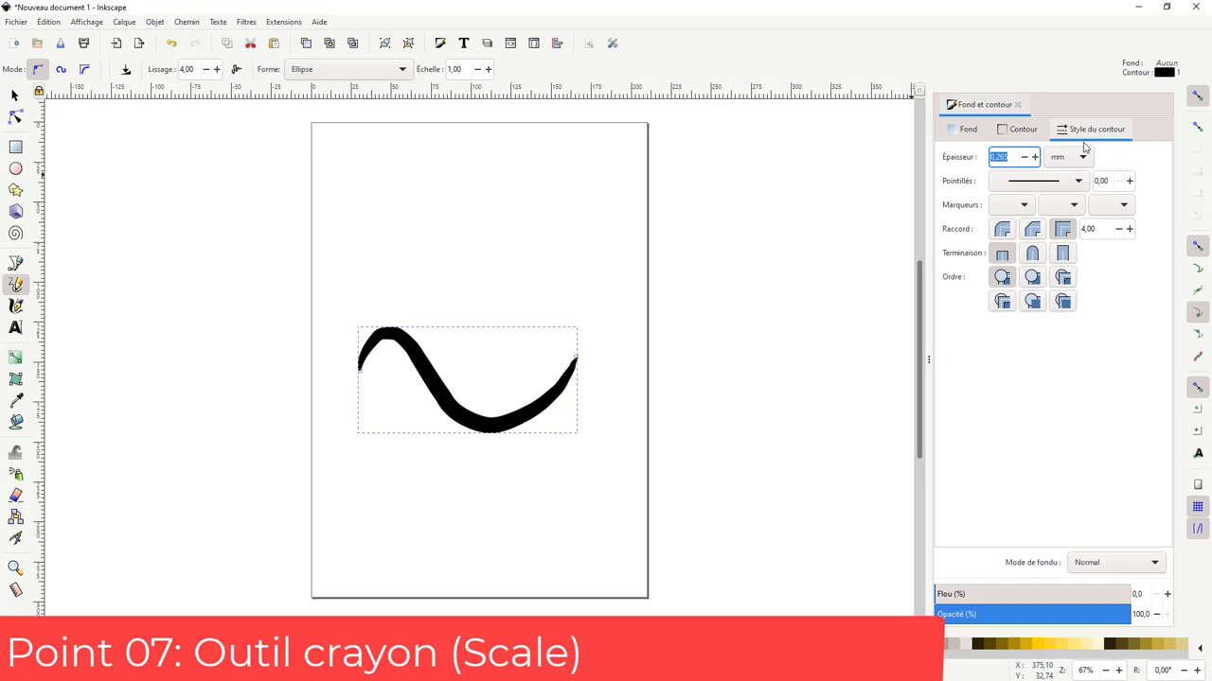
left_click(1035, 157)
left_click(1035, 157)
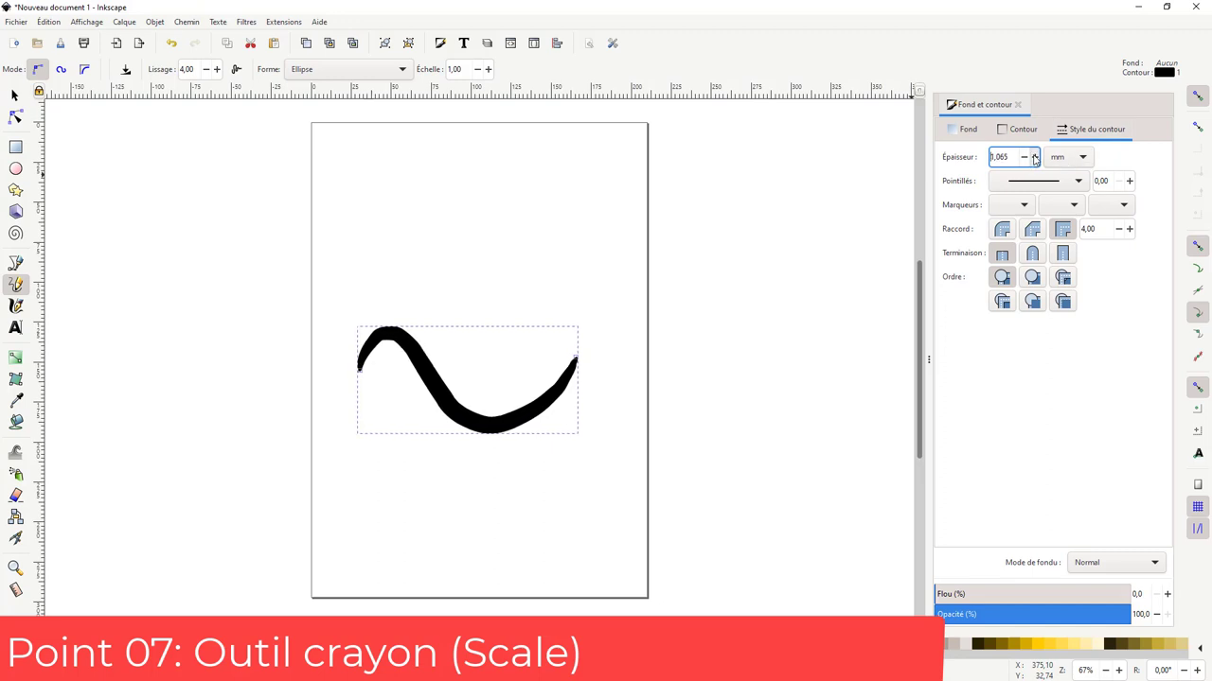
left_click(1036, 157)
left_click(1036, 157)
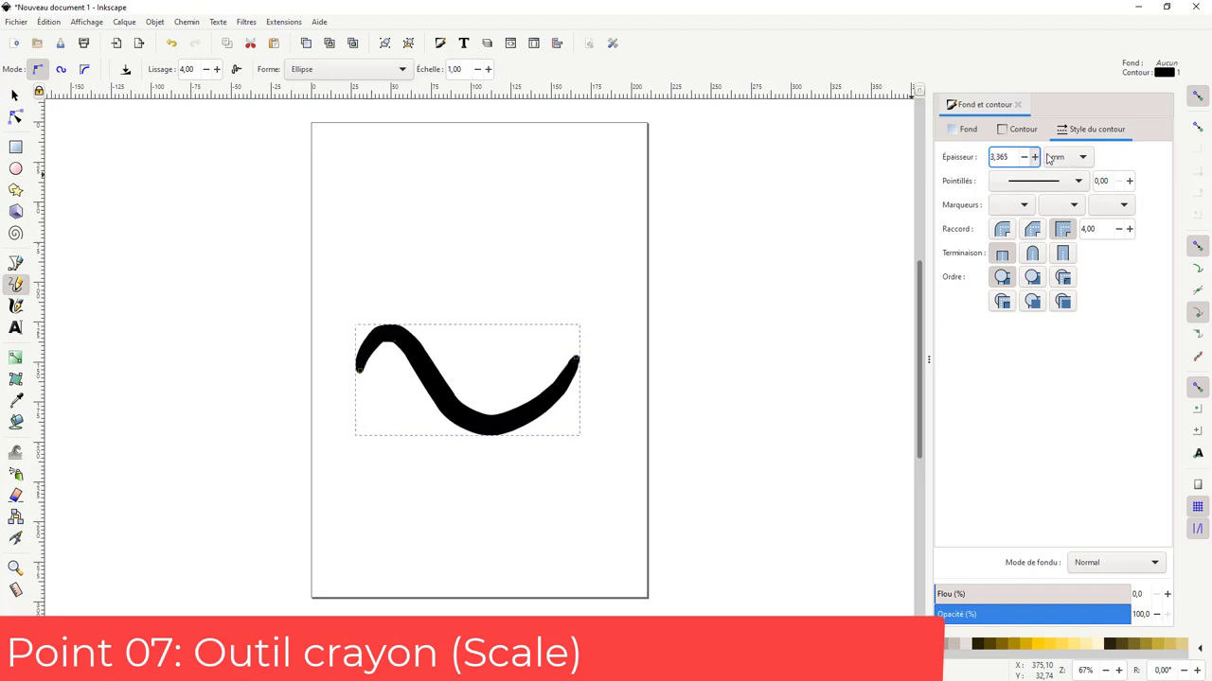
left_click(1036, 157)
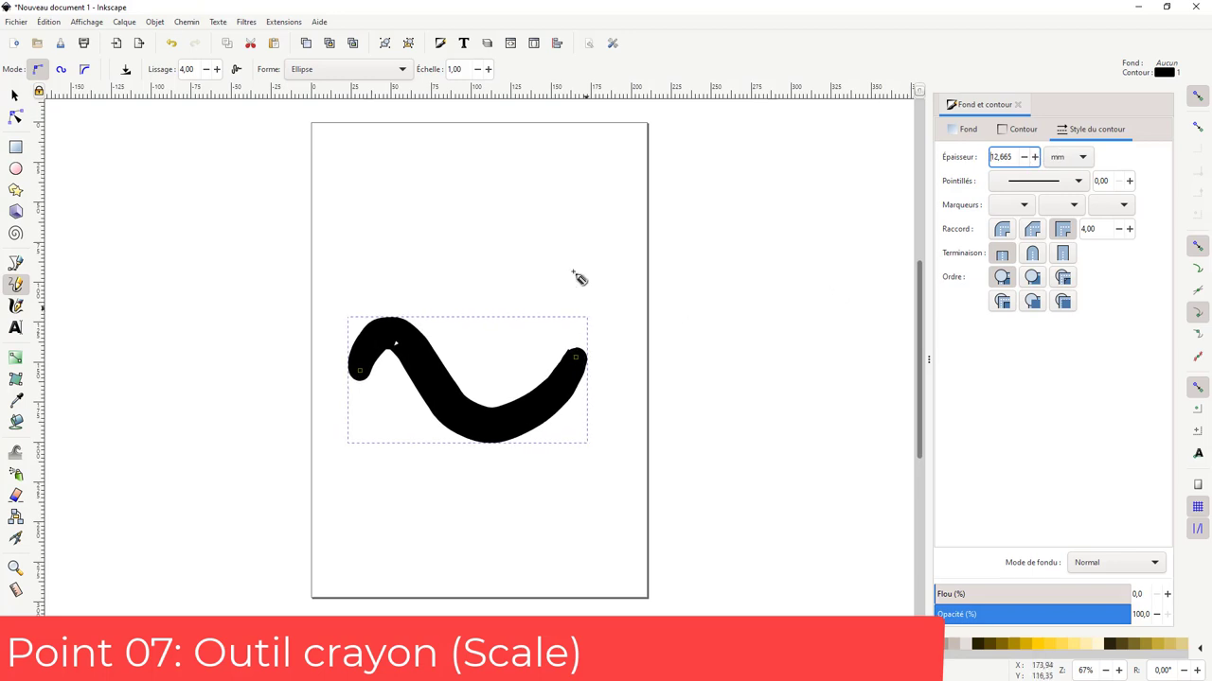
Adjust the pencil scale up to 2,50 and back down to 0
left_click(477, 71)
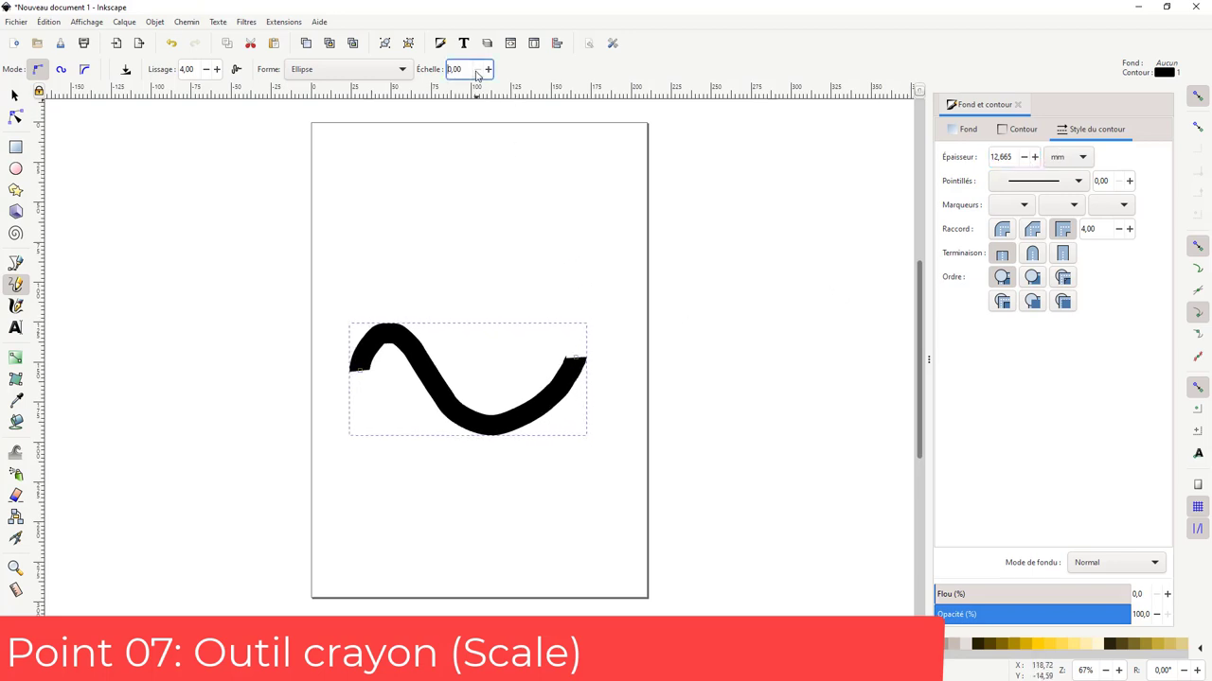
left_click(489, 70)
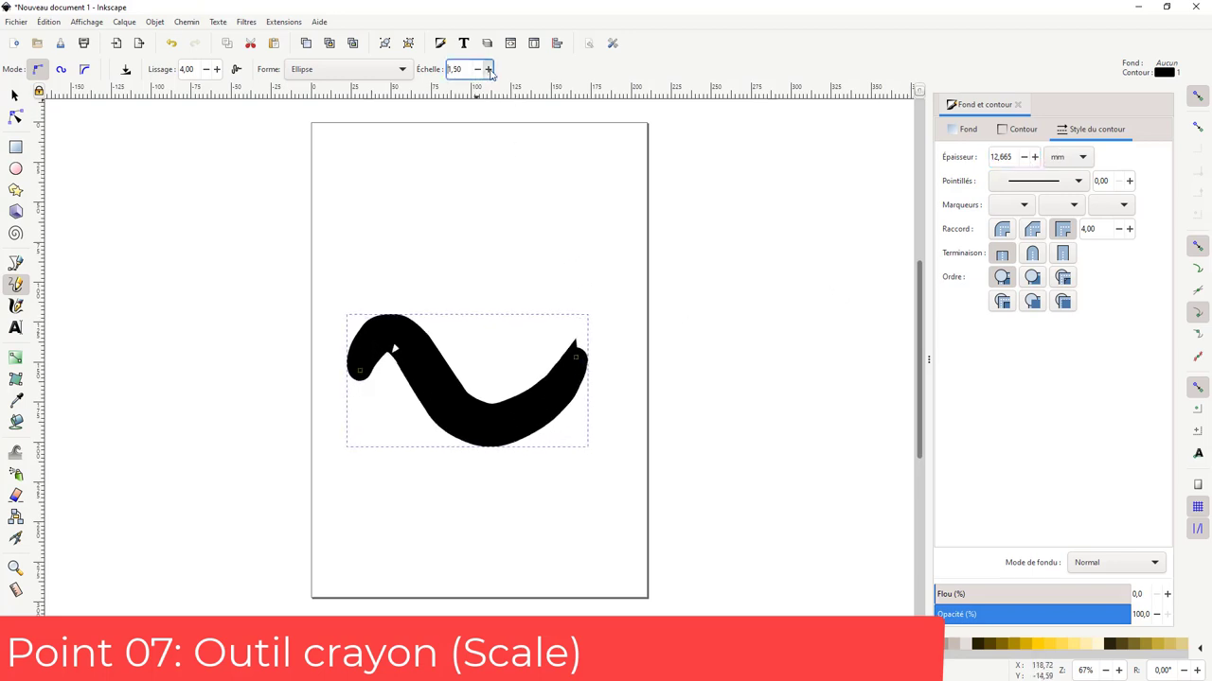
left_click(488, 70)
left_click(478, 71)
left_click(478, 71)
left_click(478, 71)
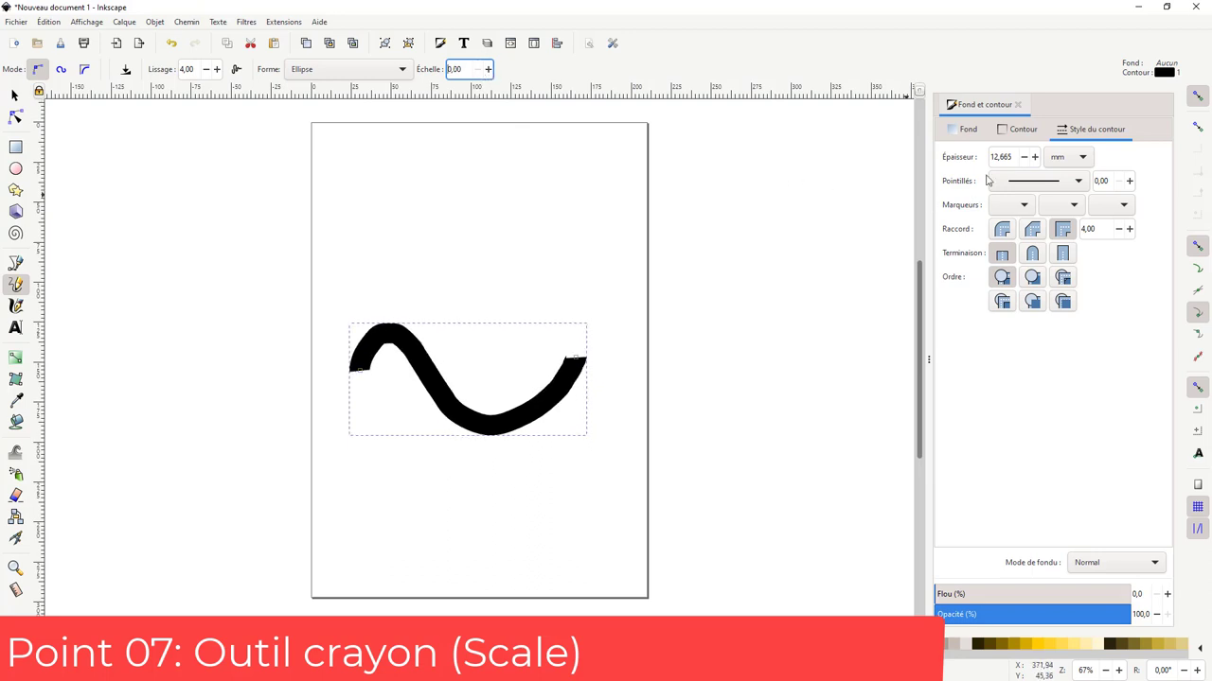
Set the stroke width to 1 and the pencil brush scale to 0.50
double_click(1009, 157)
type("1")
key("Return")
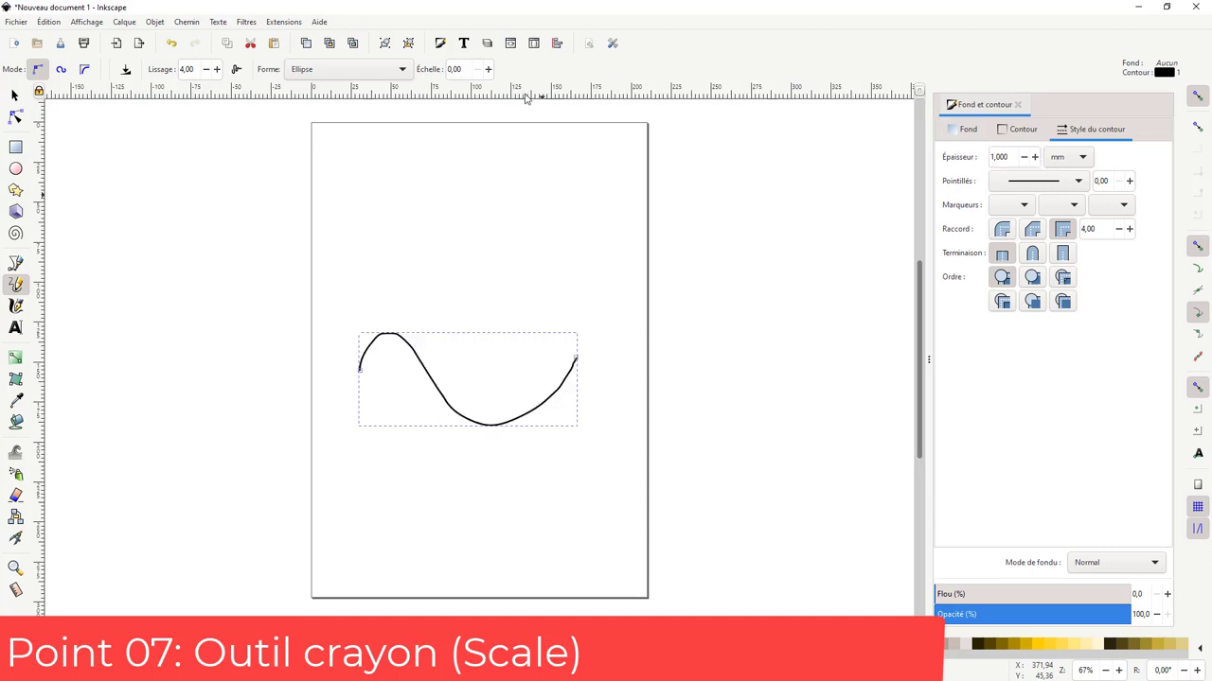
left_click(489, 70)
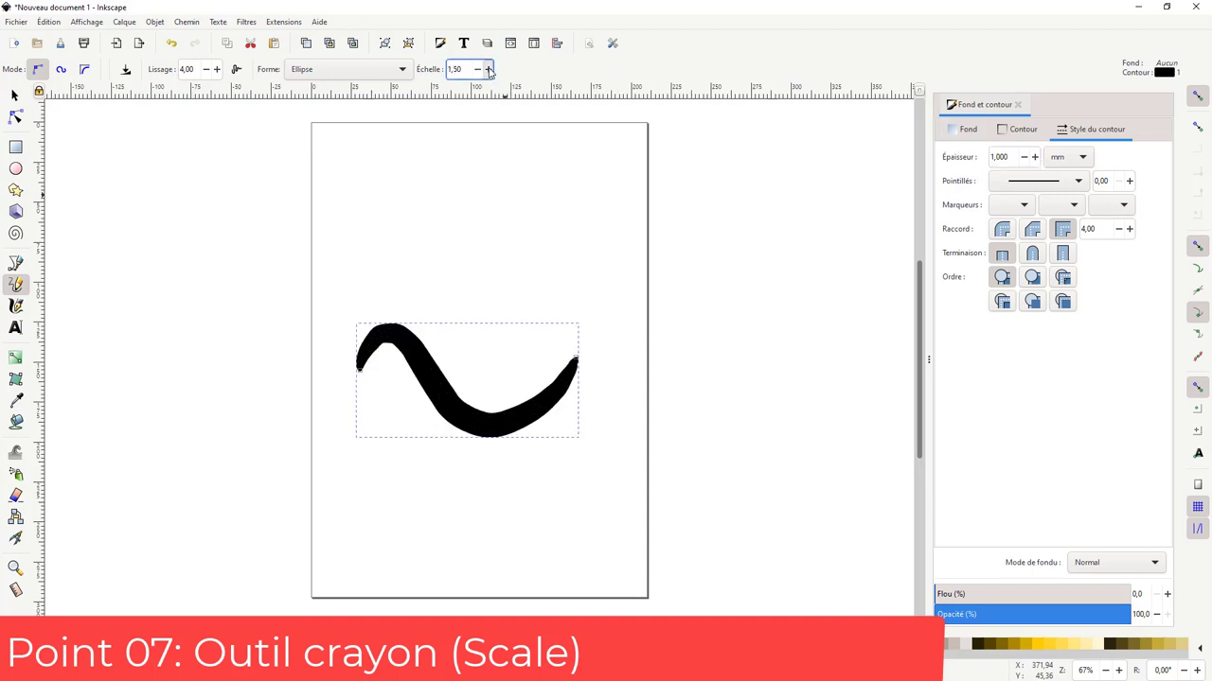
left_click(478, 70)
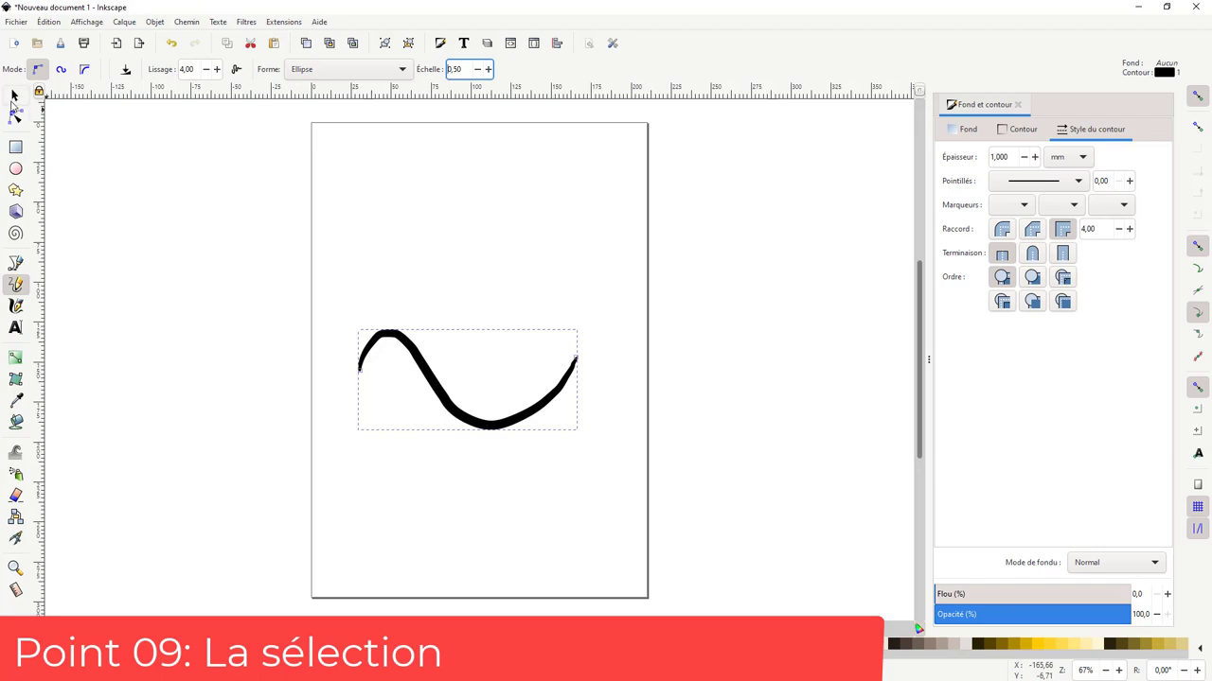
Delete the pencil stroke and draw a blue rectangle near the page centre
left_click(13, 96)
key("Delete")
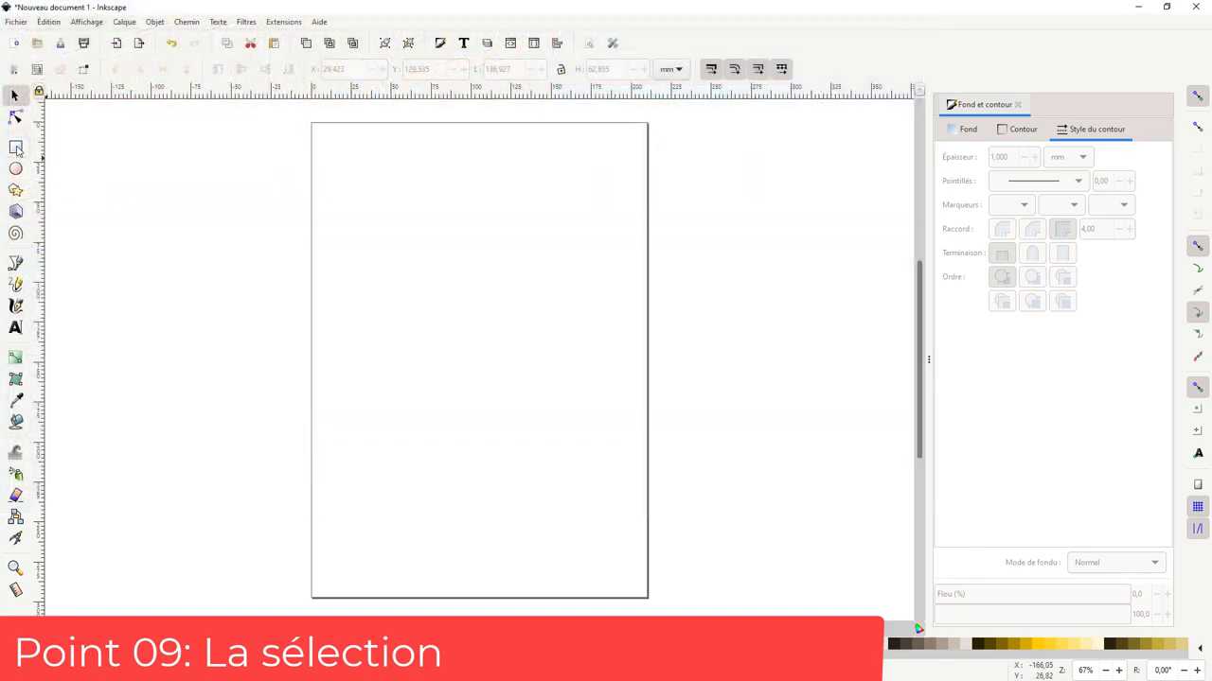
left_click(16, 149)
left_click_drag(376, 276, 562, 380)
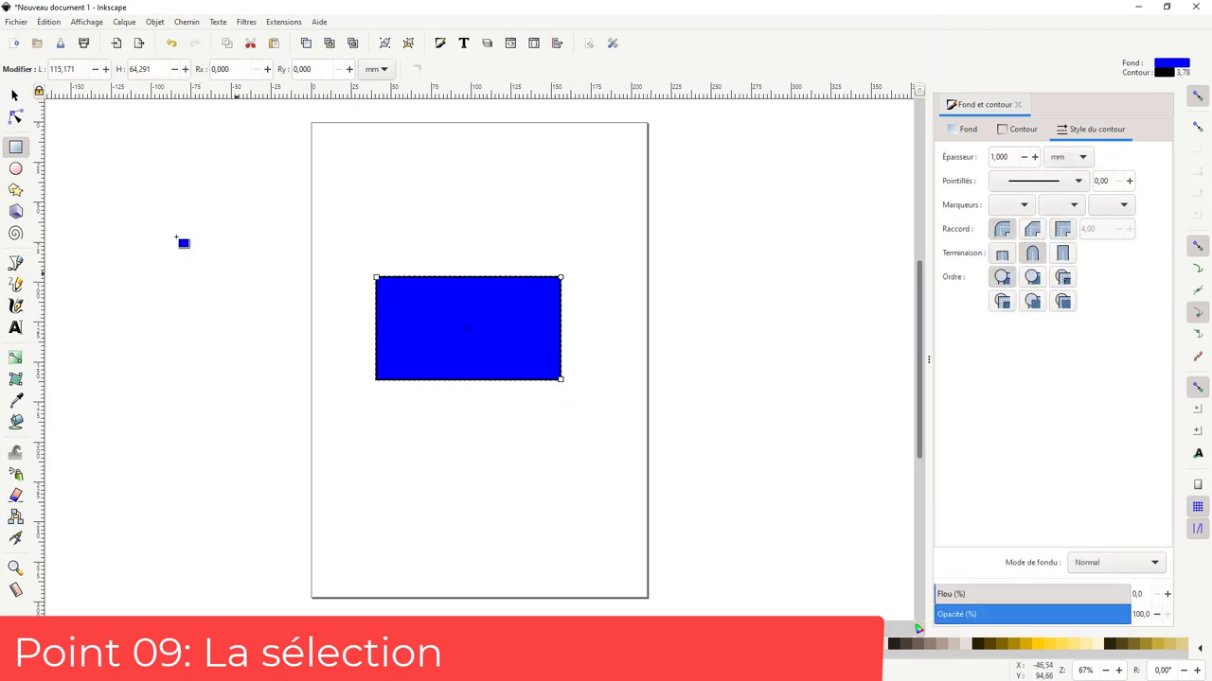
Draw two circular wheels under the rectangle's left and right ends
left_click(15, 168)
left_click_drag(393, 369, 454, 429)
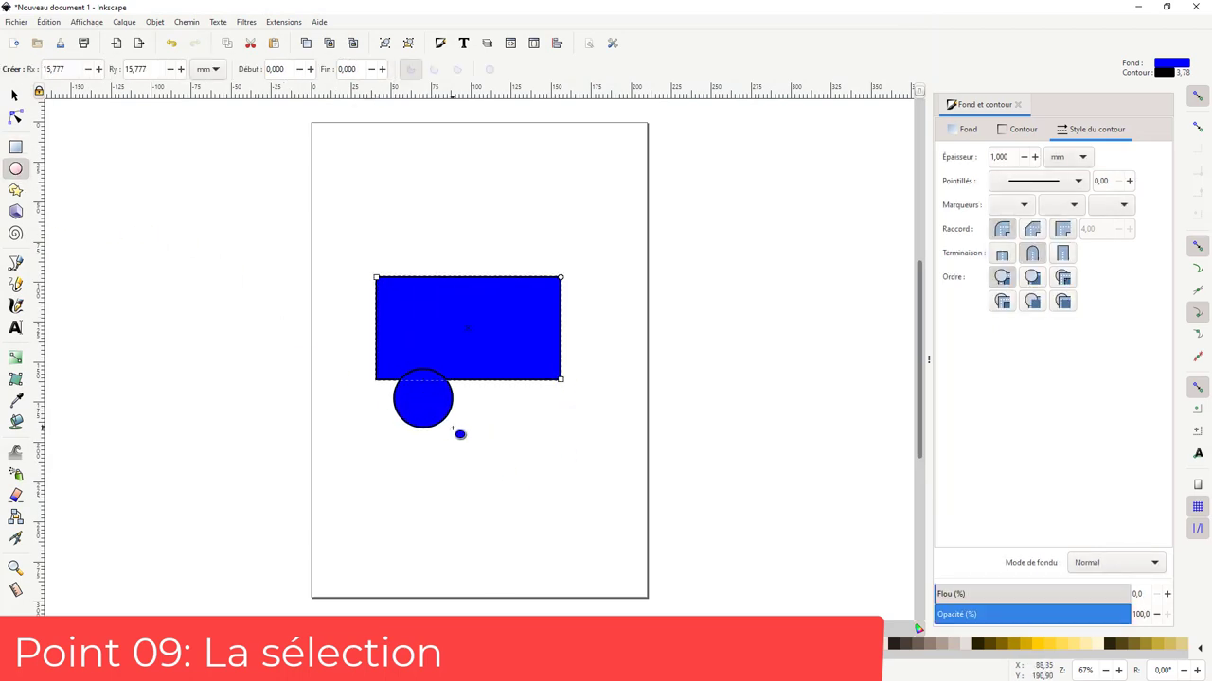
left_click_drag(505, 370, 564, 433)
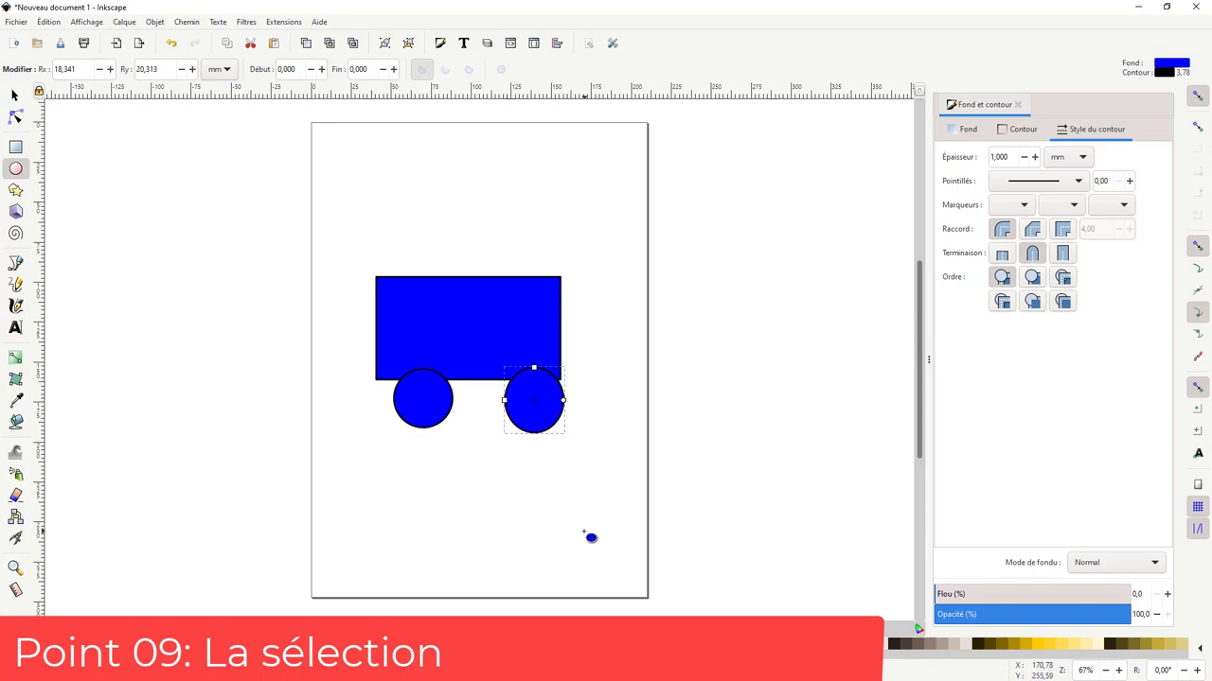
left_click(14, 95)
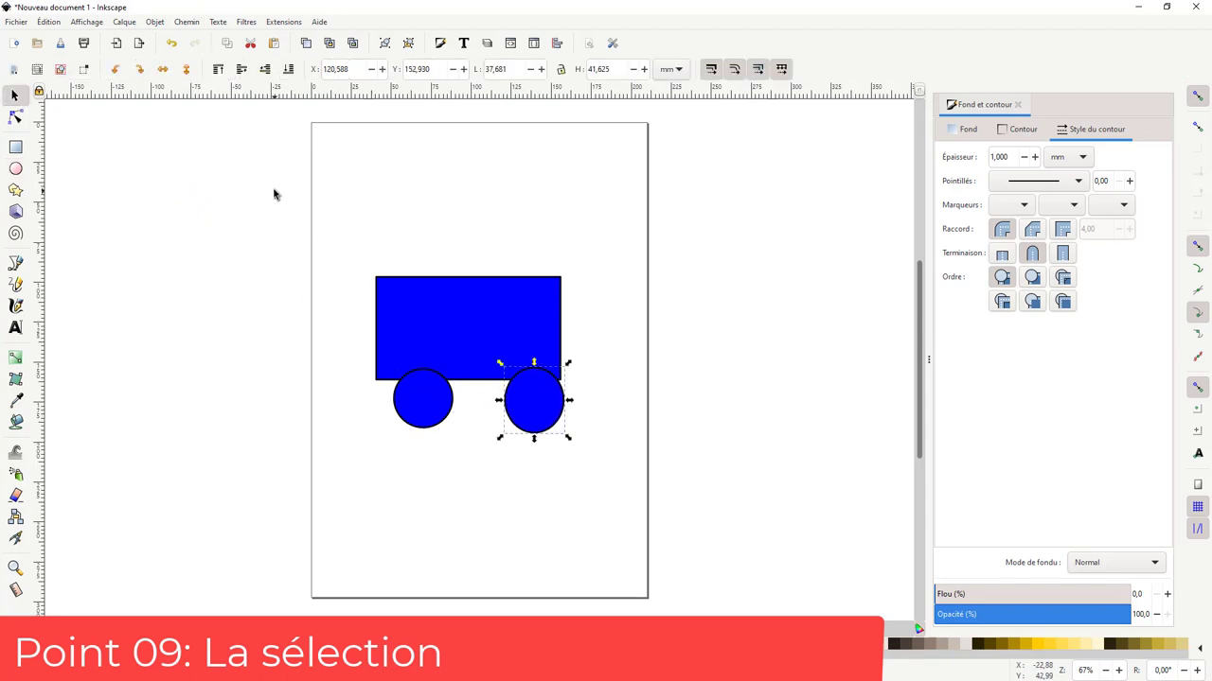
mouse_move(274, 191)
left_mouse_down()
mouse_move(638, 362)
mouse_move(676, 398)
left_mouse_up()
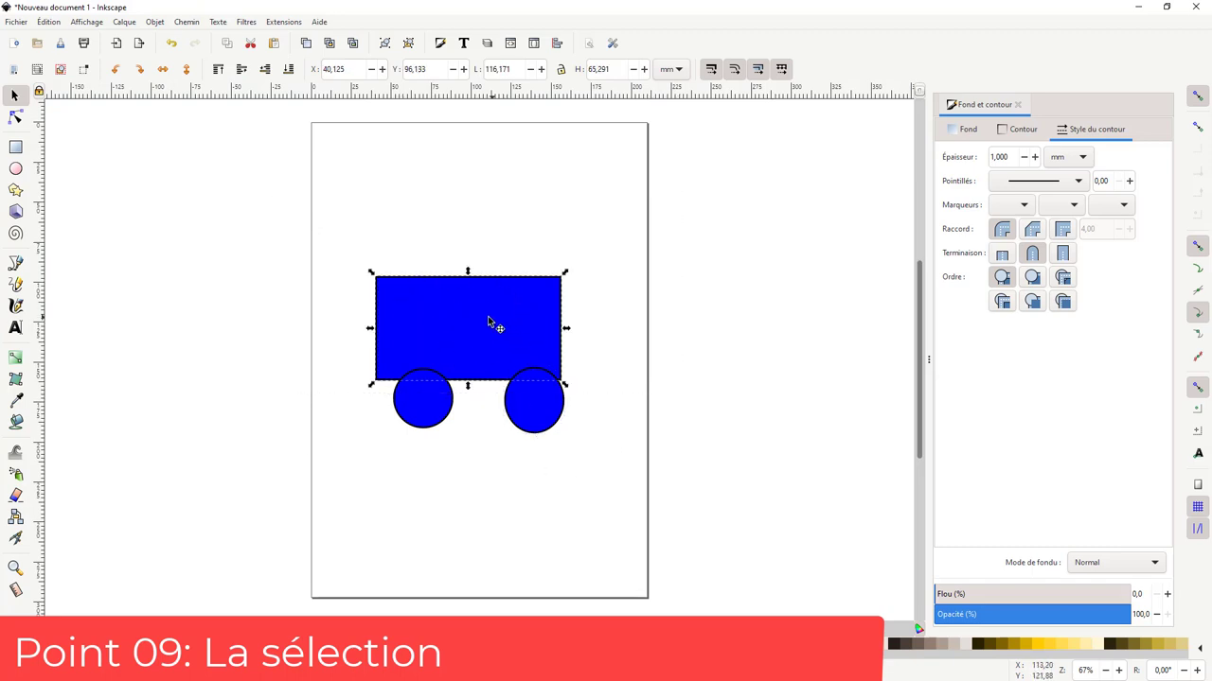
left_click(700, 269)
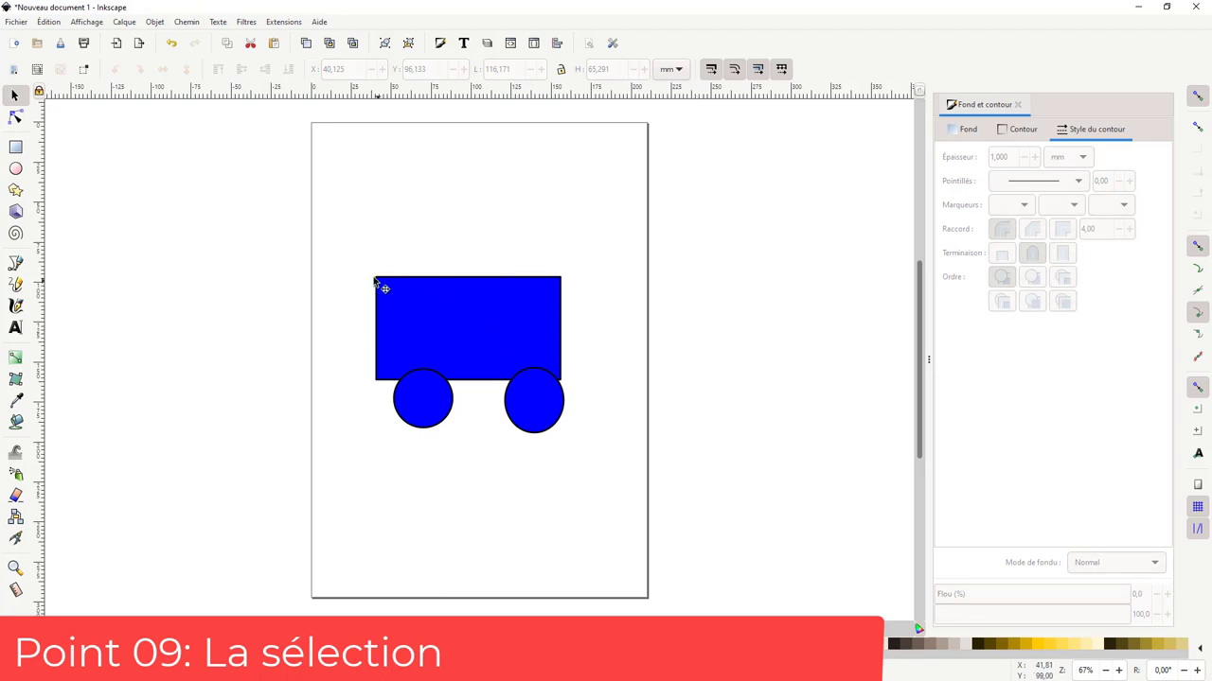
left_click_drag(342, 244, 636, 450)
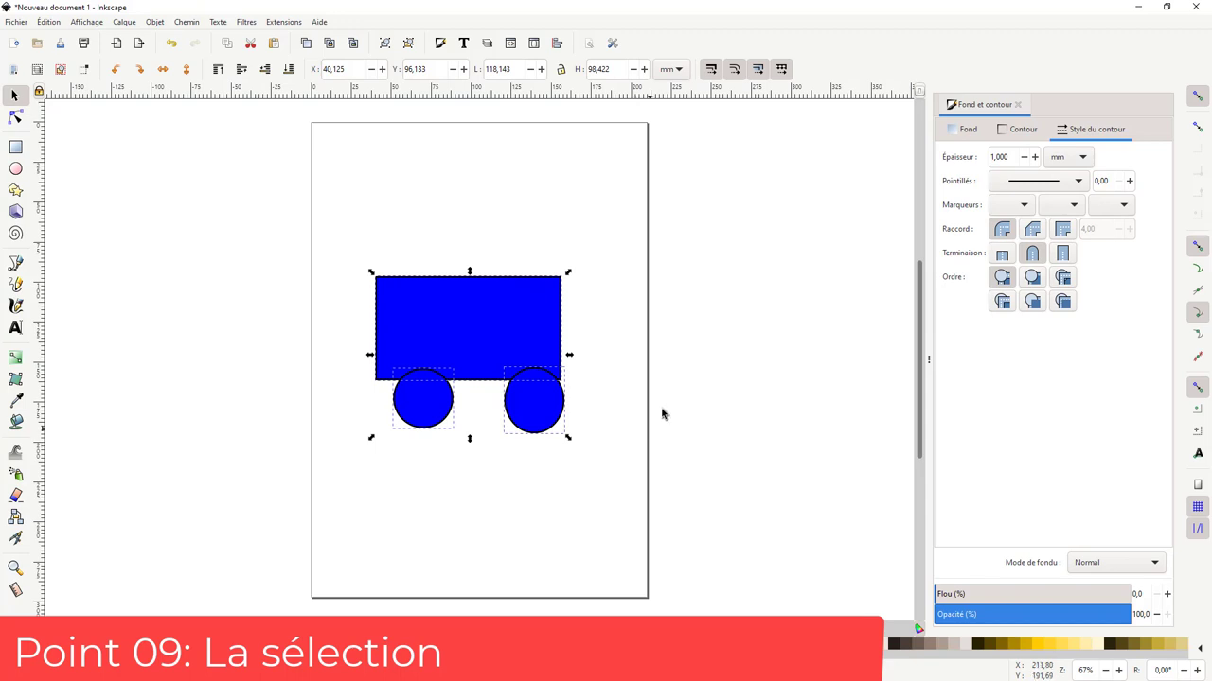
left_click(697, 377)
left_click(433, 297)
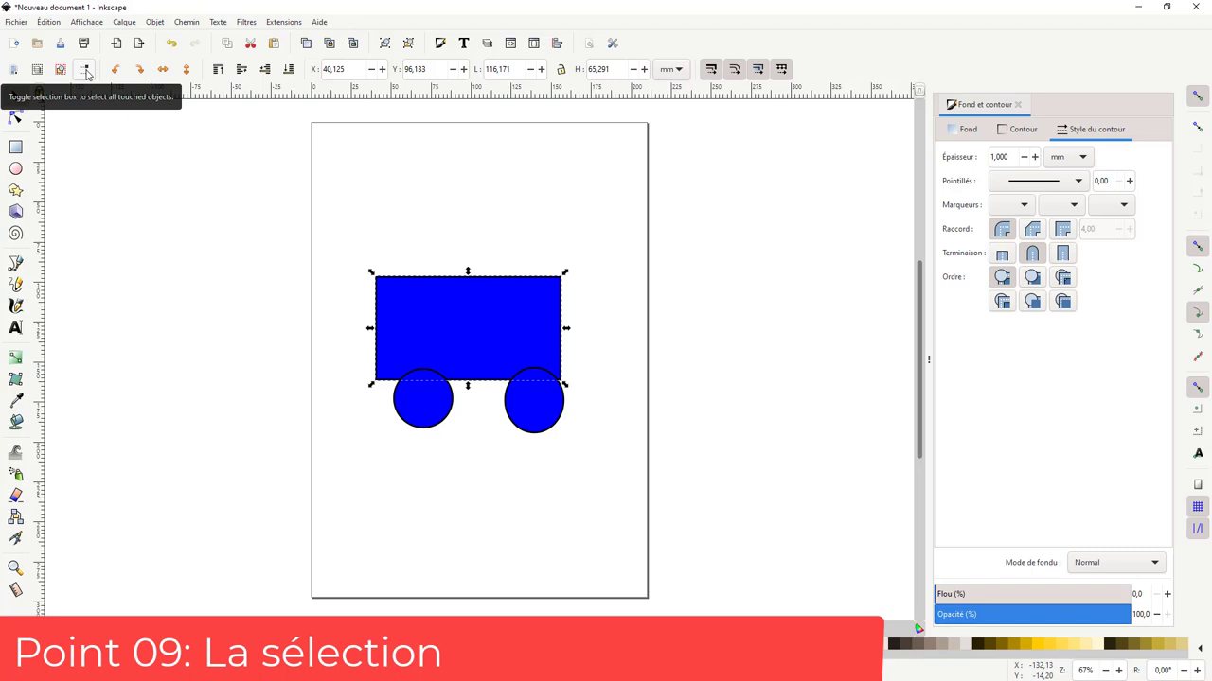
Enable touch selection, box-select the body and both wheels, and drag the cart upward
left_click_drag(355, 244, 603, 405)
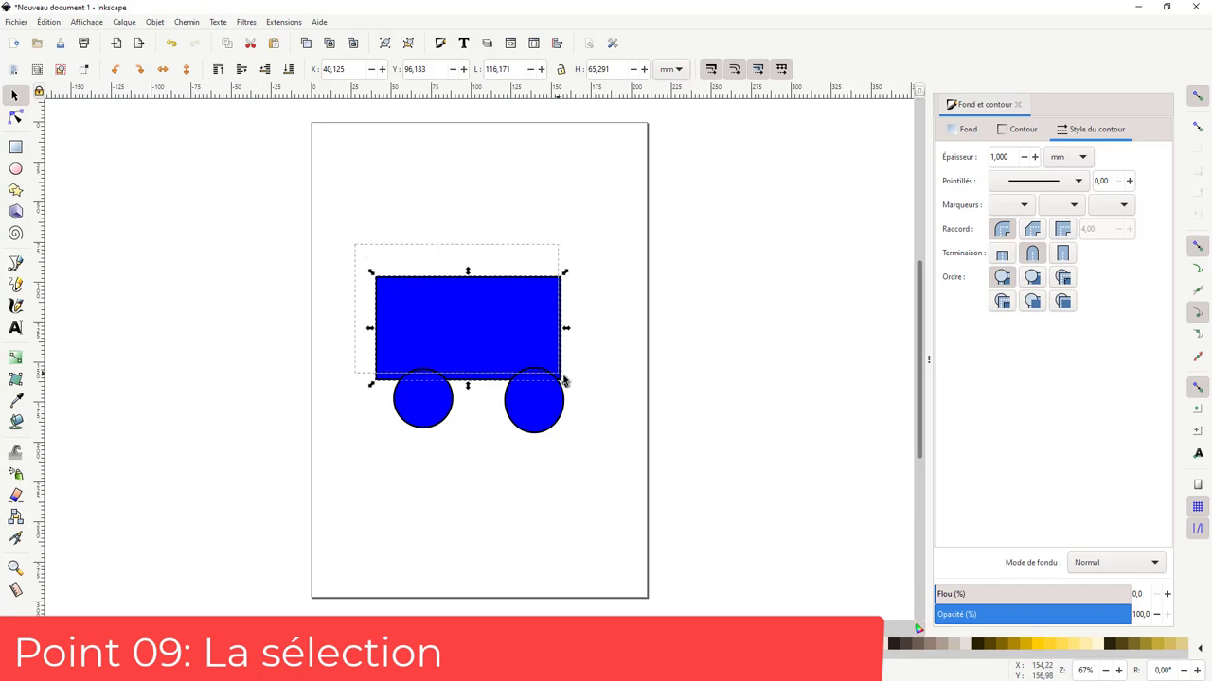
left_click(346, 195)
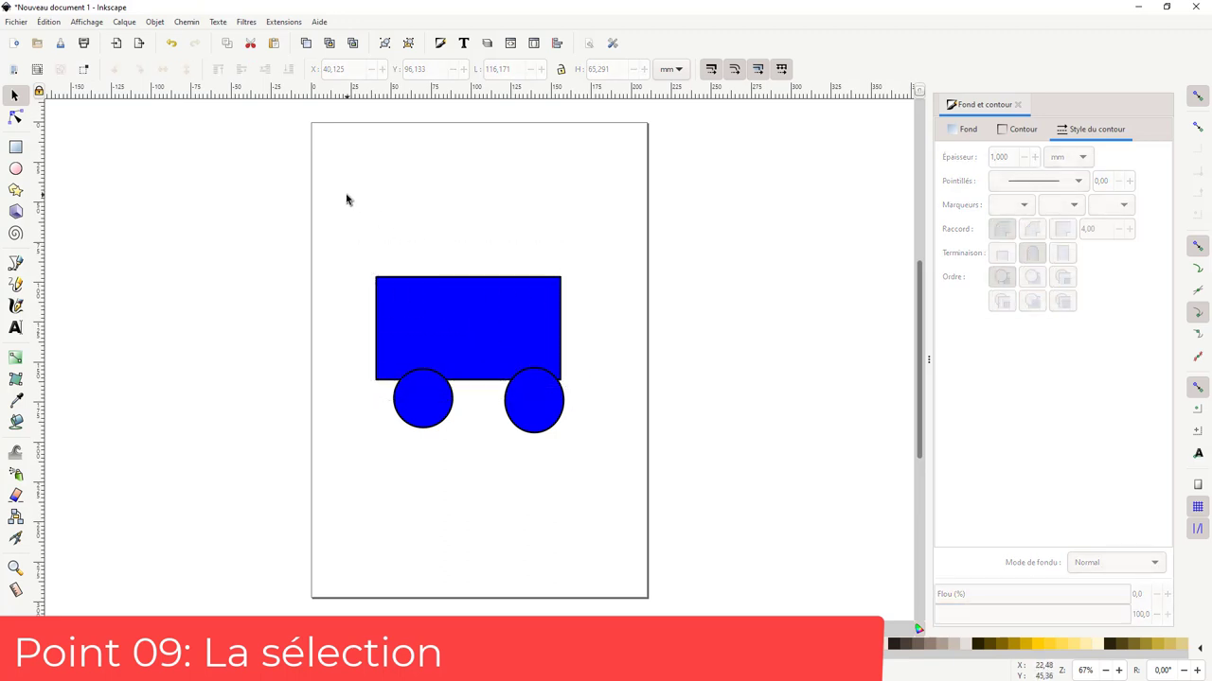
mouse_move(342, 194)
left_mouse_down()
mouse_move(374, 243)
mouse_move(603, 401)
left_mouse_up()
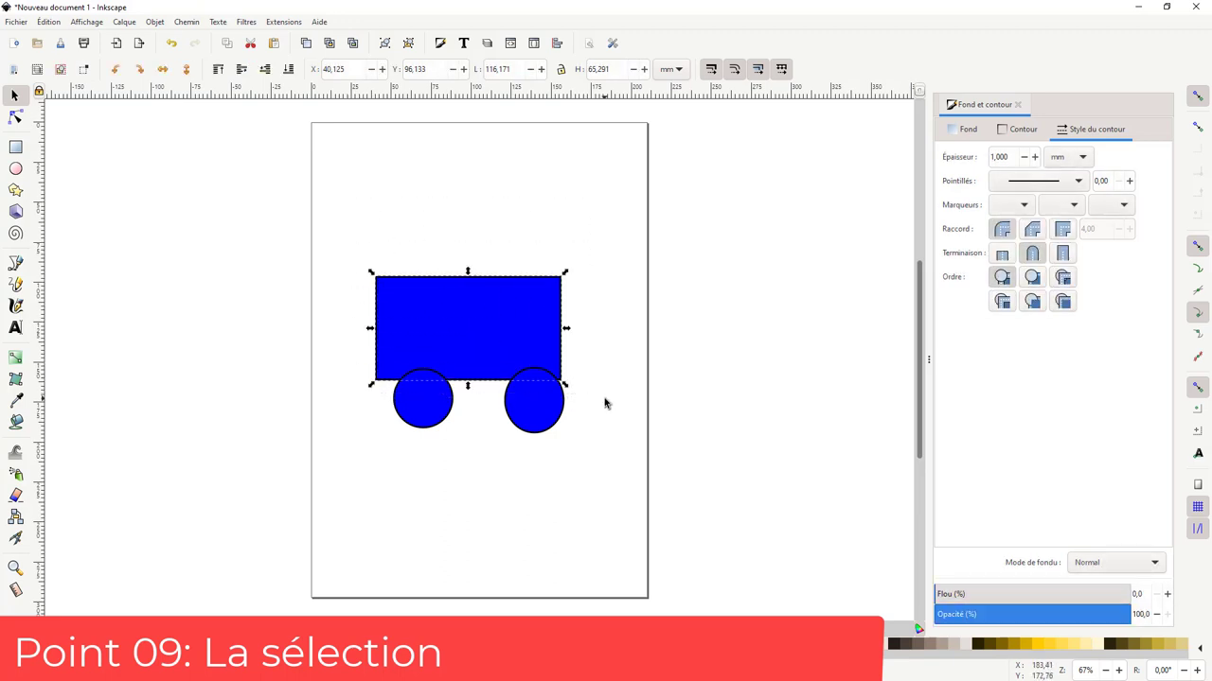
left_click(83, 68)
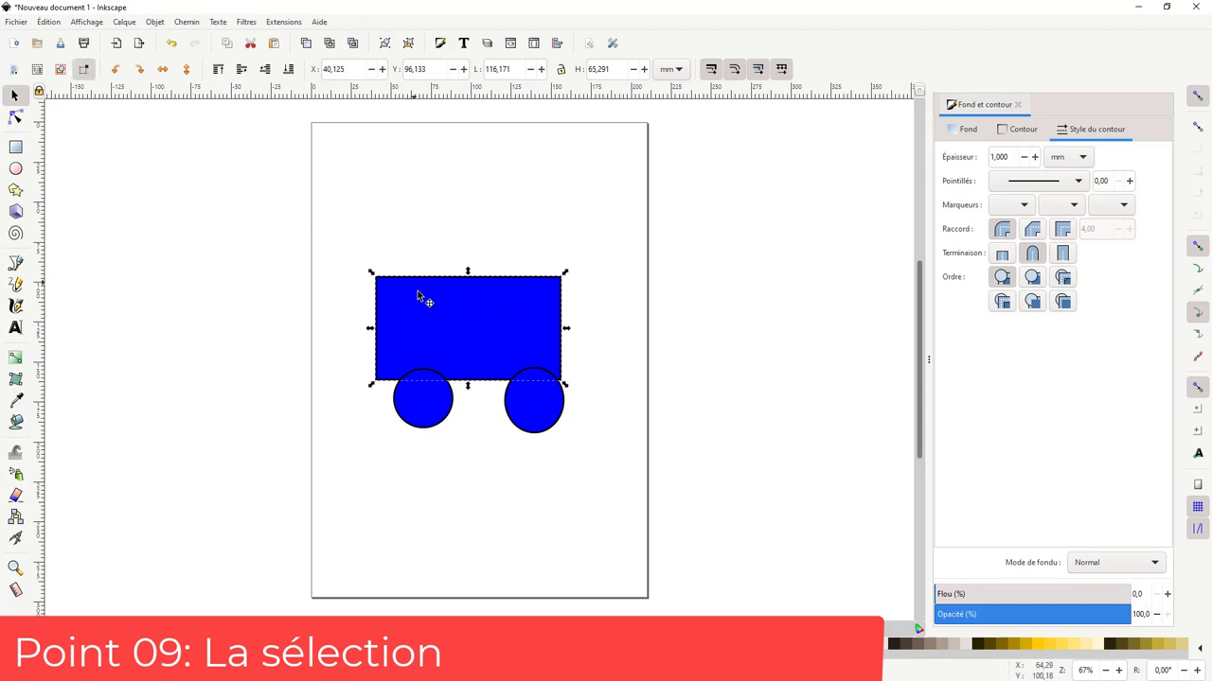
left_click_drag(335, 231, 590, 407)
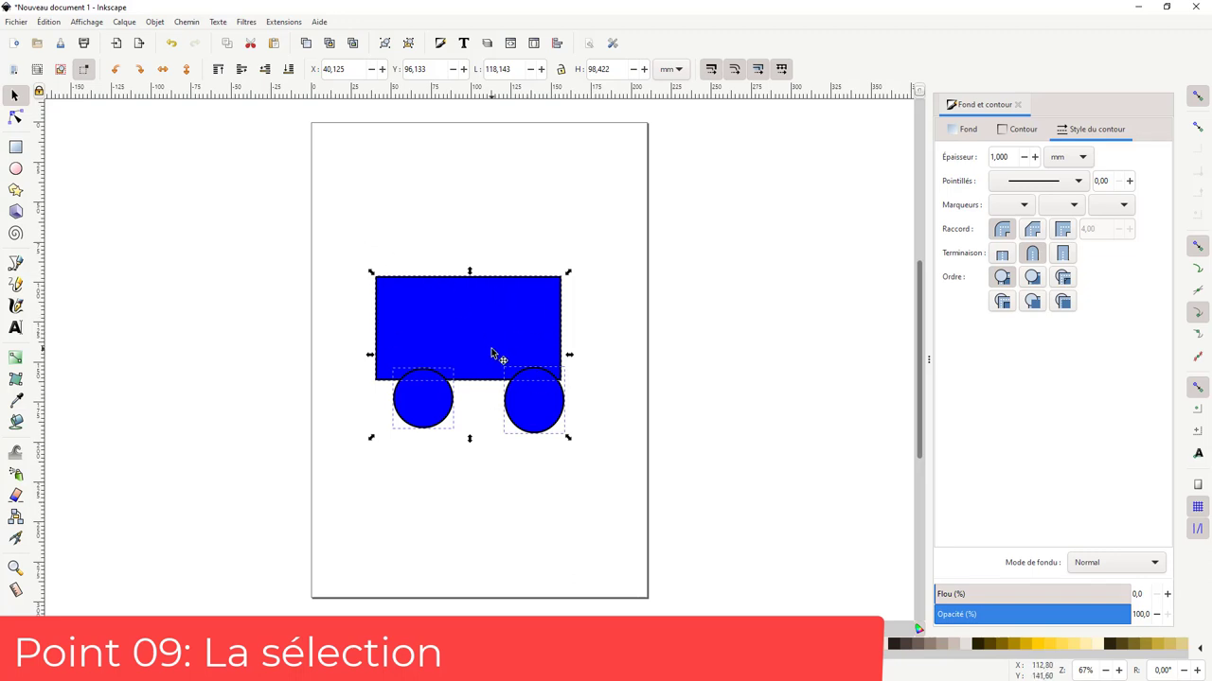
mouse_move(494, 325)
left_mouse_down()
mouse_move(501, 210)
mouse_move(511, 227)
left_mouse_up()
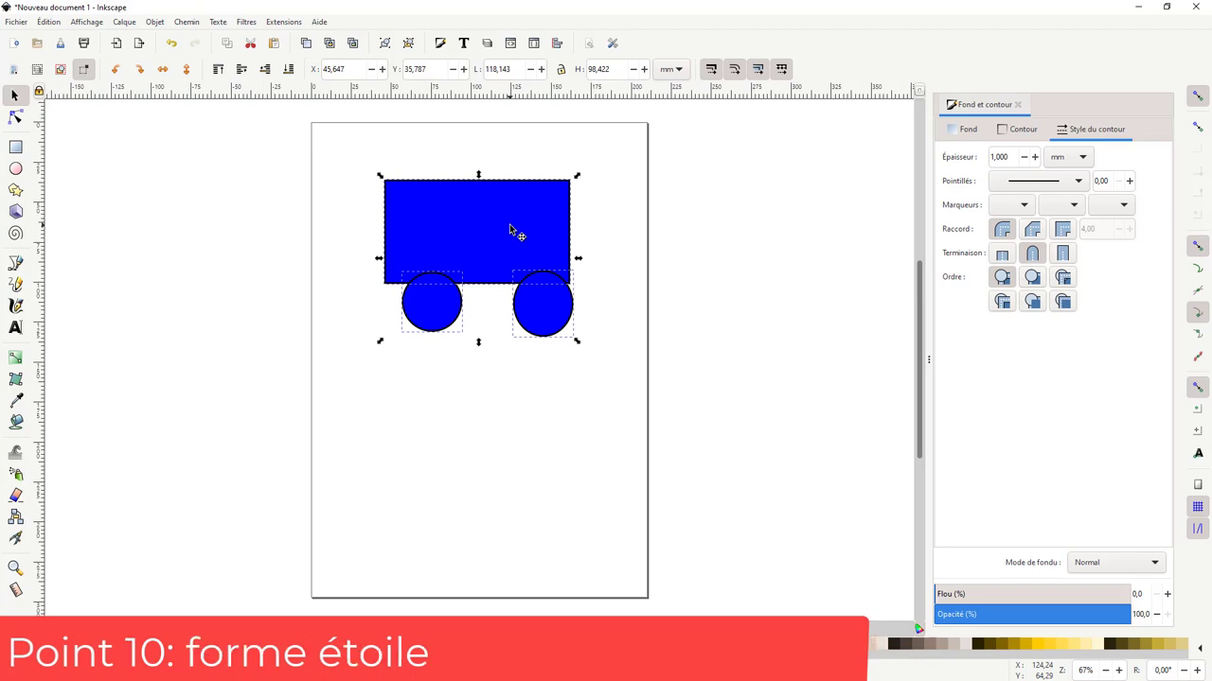
Draw a star below the cart and reduce its corners from 5 to 3 to 2
left_click(15, 189)
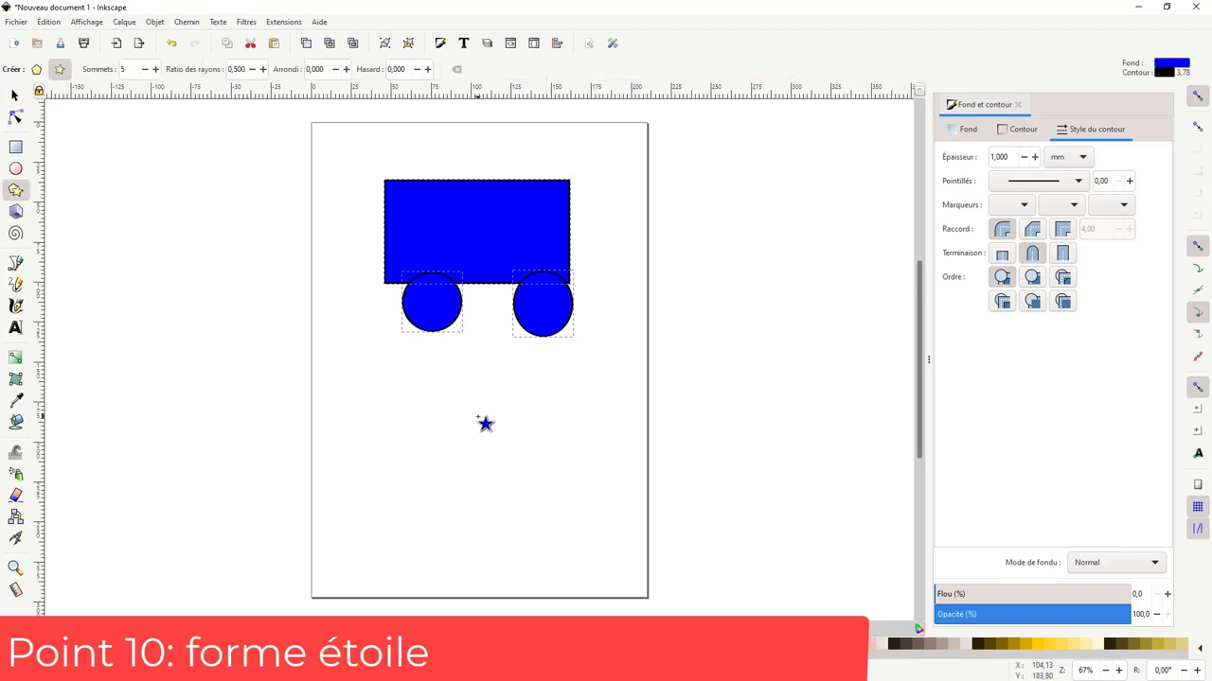
mouse_move(447, 415)
left_mouse_down()
mouse_move(505, 461)
mouse_move(499, 448)
left_mouse_up()
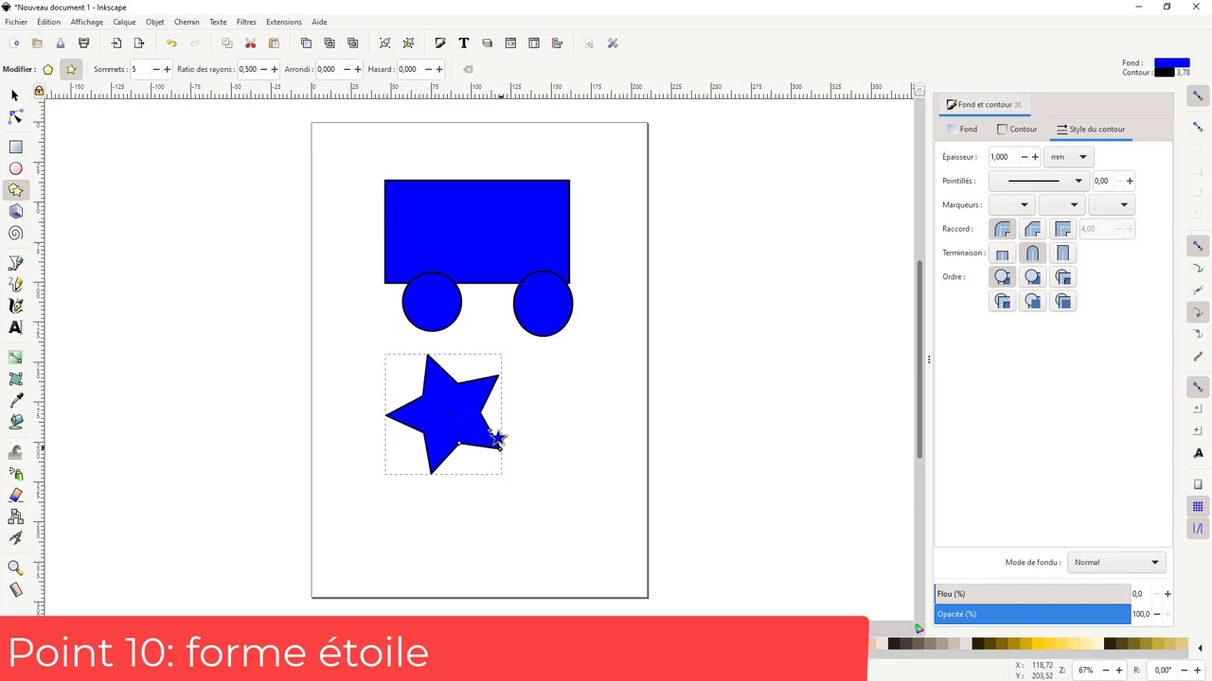
left_click(157, 75)
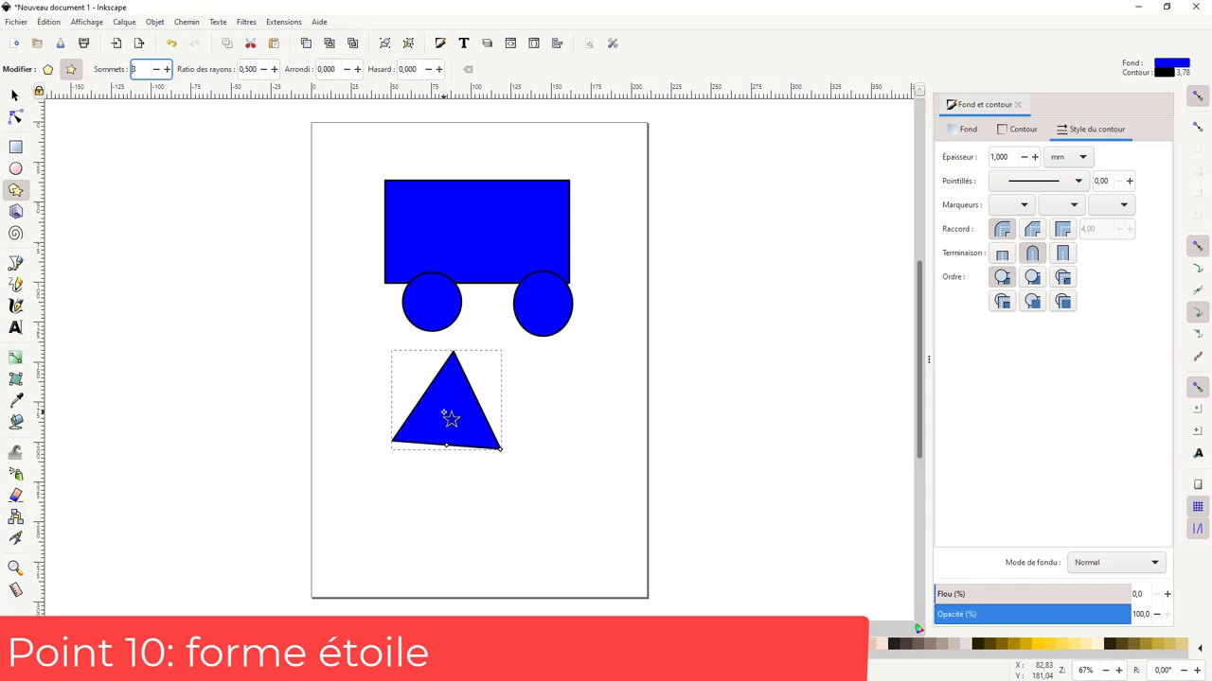
left_click(157, 74)
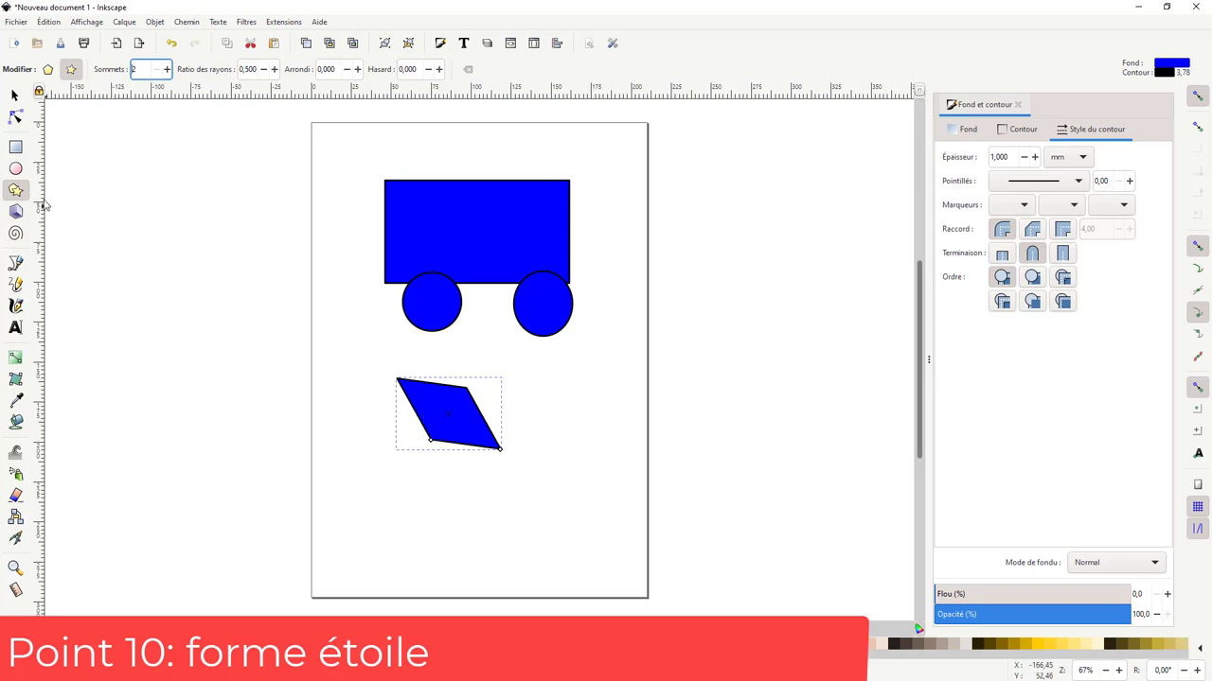
left_click(14, 95)
Rotate and shrink the rhombus into a diamond at the top-left, with a copy at the top-right
left_click(453, 421)
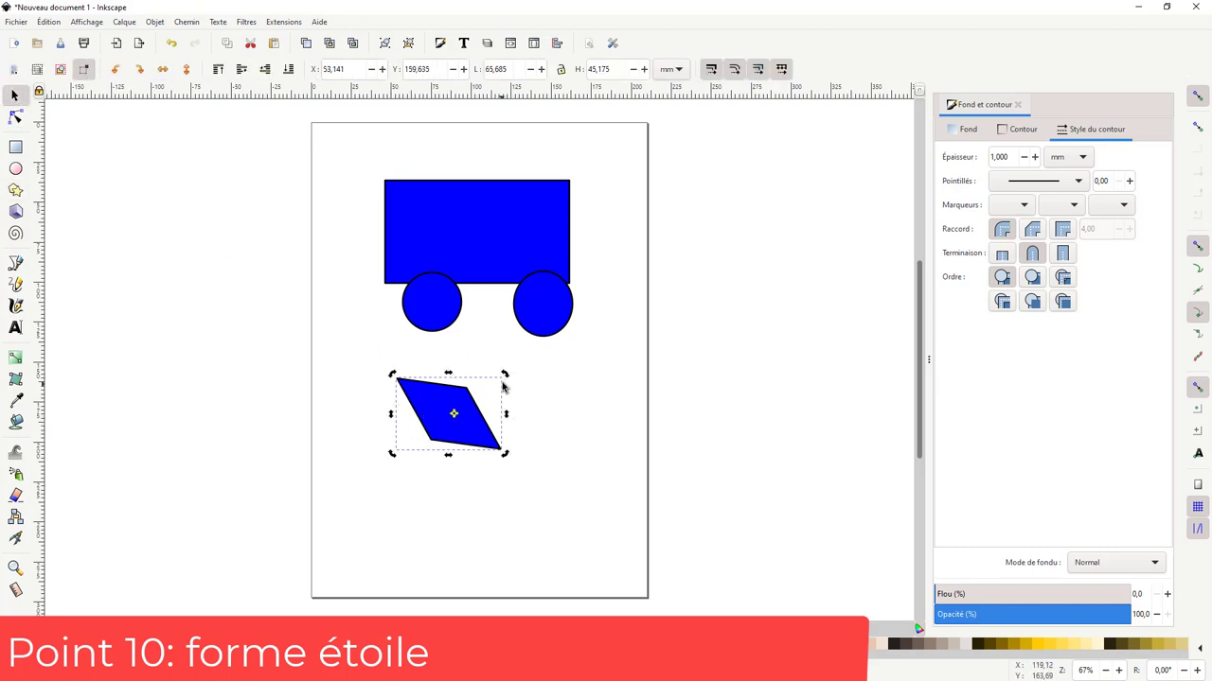
mouse_move(504, 376)
left_mouse_down()
mouse_move(505, 426)
mouse_move(403, 244)
mouse_move(389, 162)
left_mouse_up()
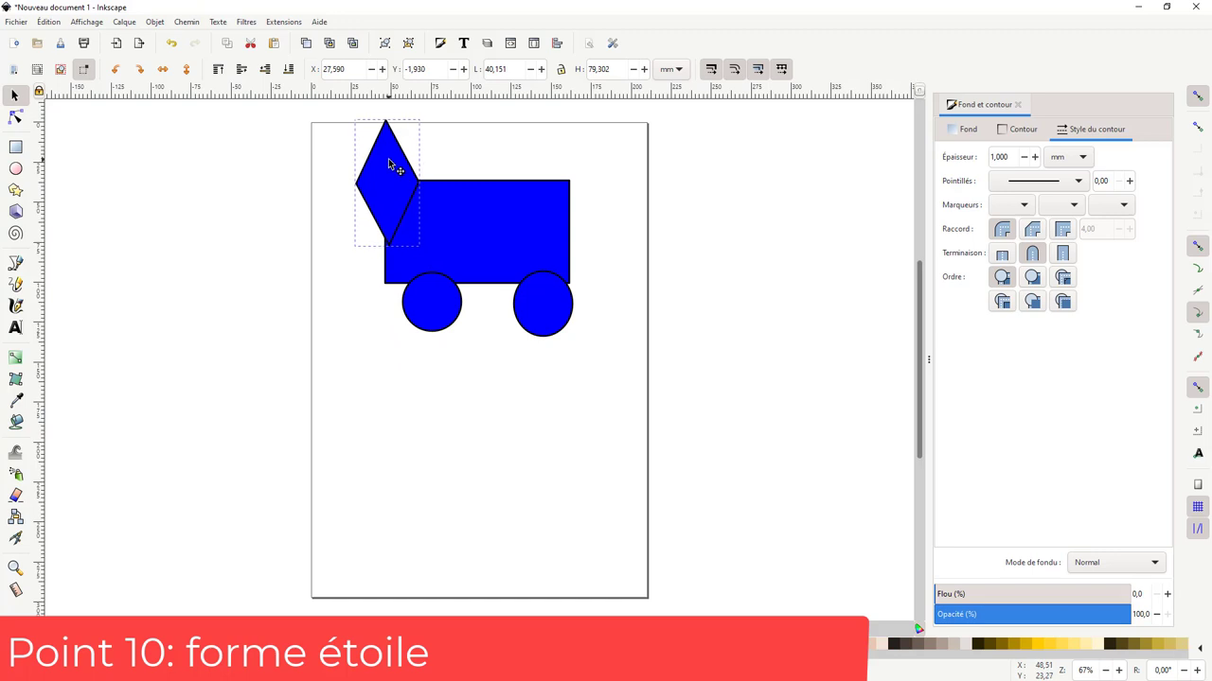
mouse_move(428, 118)
left_mouse_down()
mouse_move(405, 174)
mouse_move(422, 133)
left_mouse_up()
left_click_drag(397, 180, 393, 168)
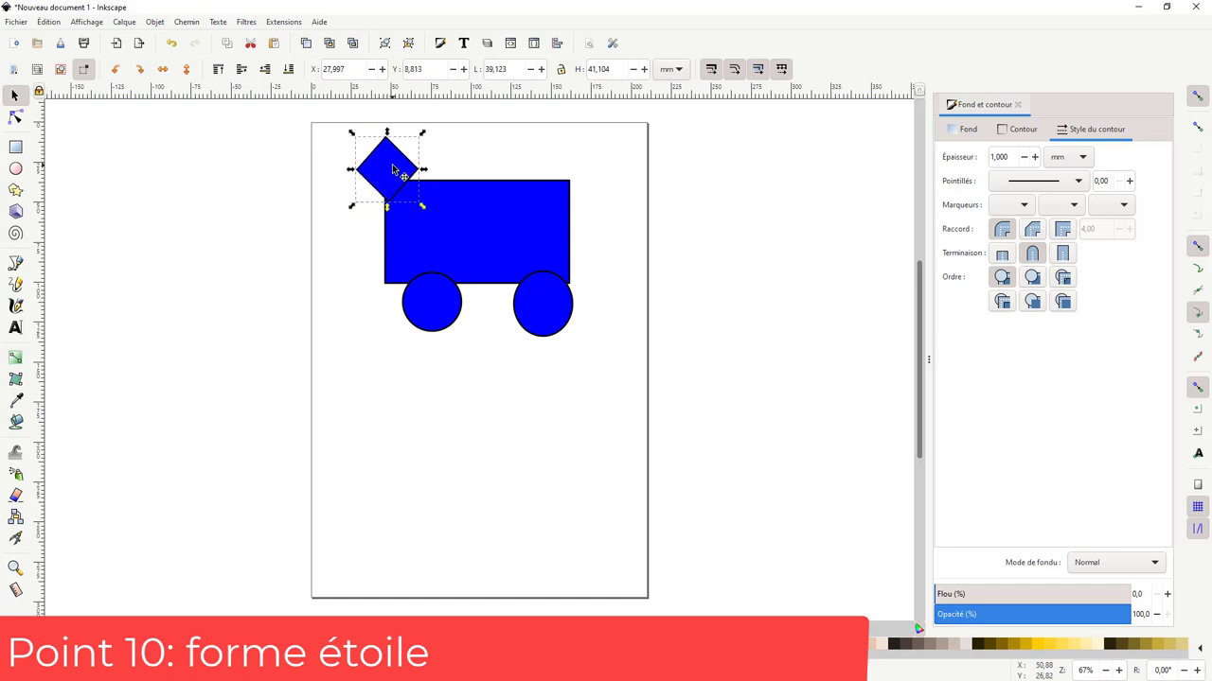
key("ctrl+d")
left_click_drag(393, 174, 574, 176)
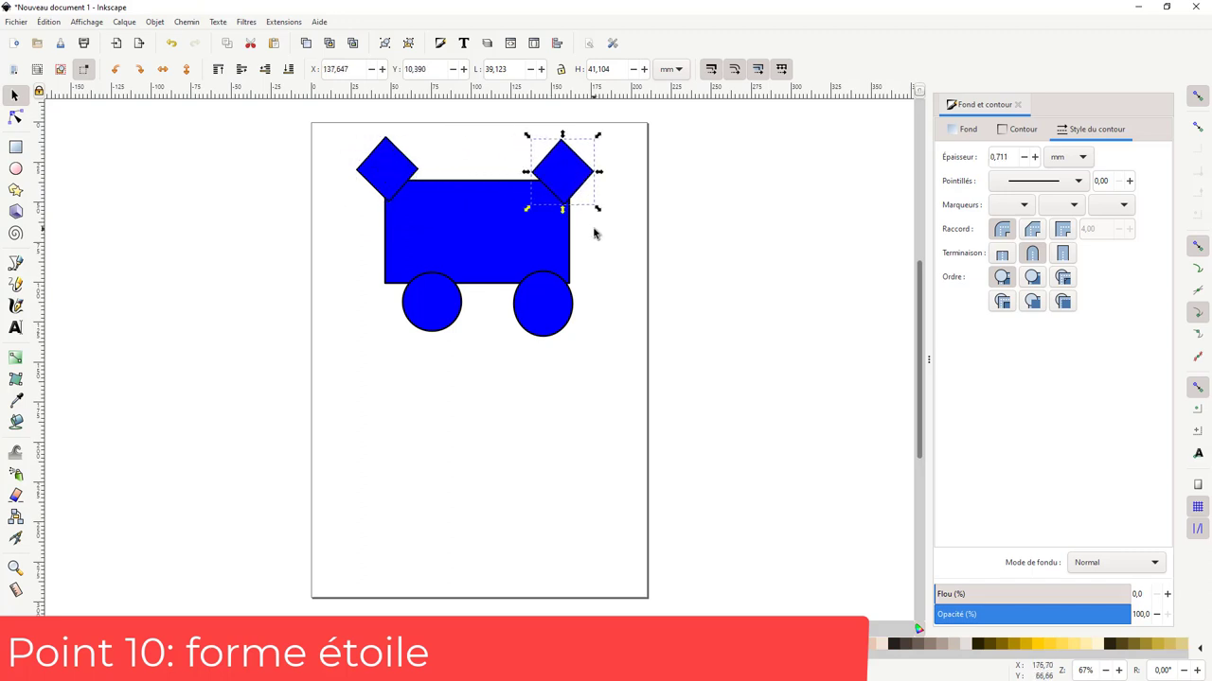
left_click(622, 344)
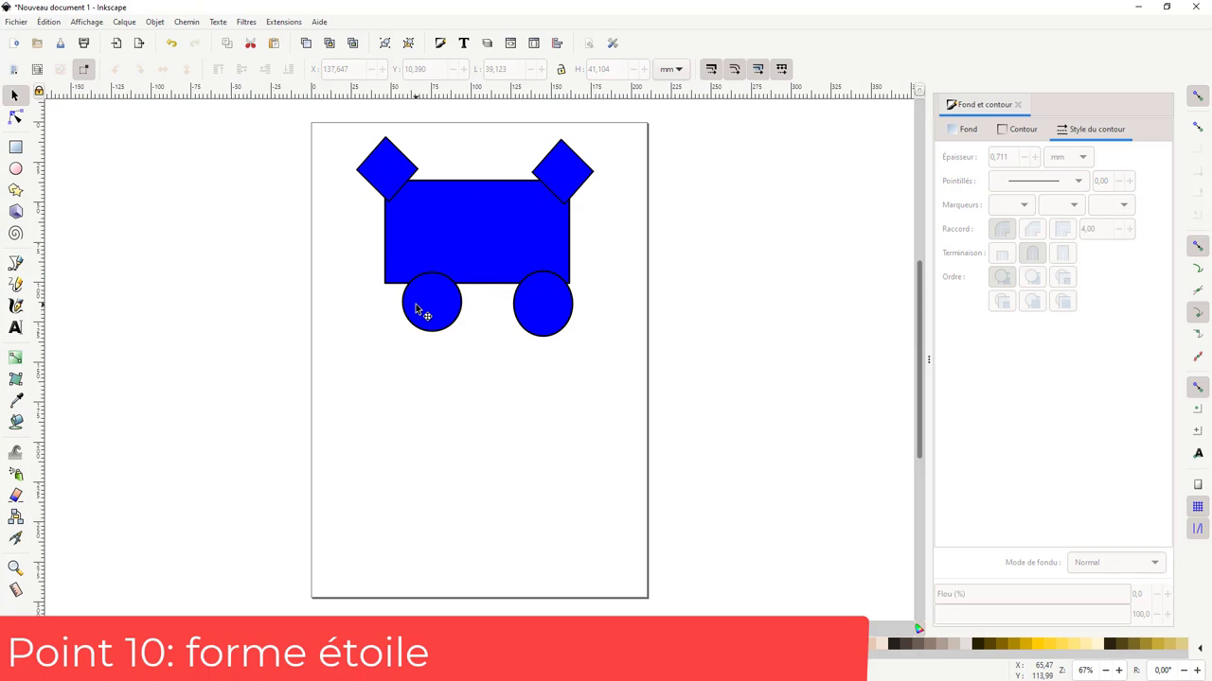
Give the rectangle body a semi-transparent greyish teal fill, RGBA 4e8797d1, using the RGB sliders
left_click(446, 258)
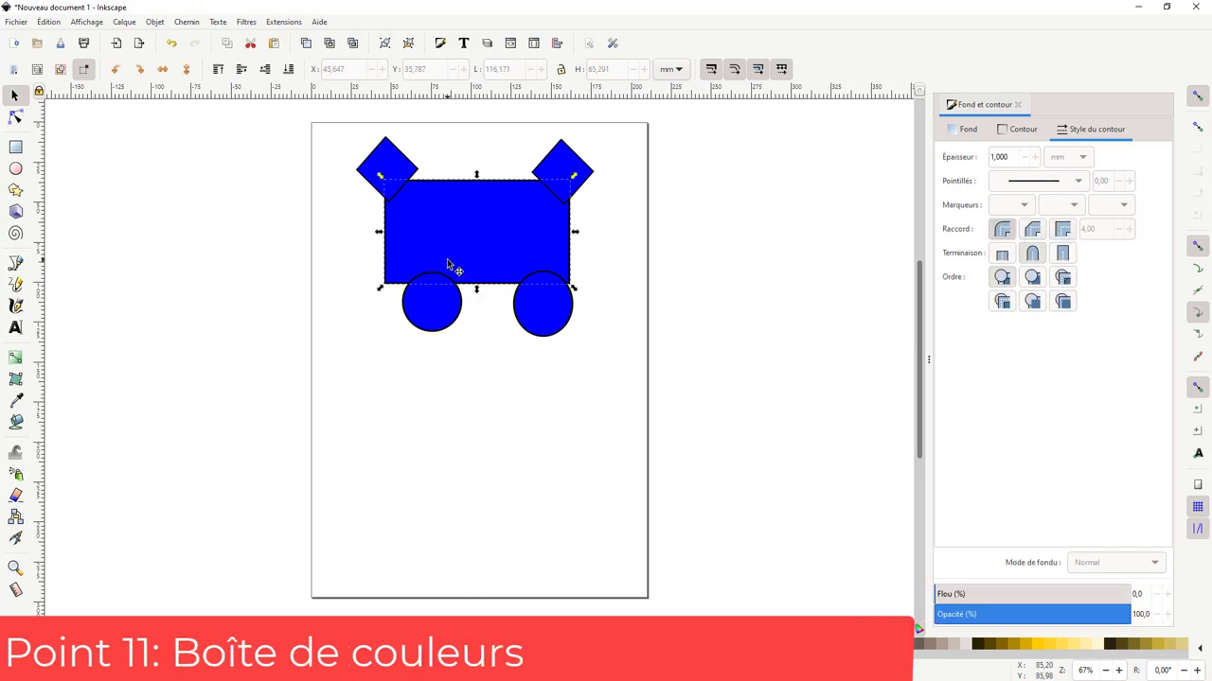
left_click(967, 130)
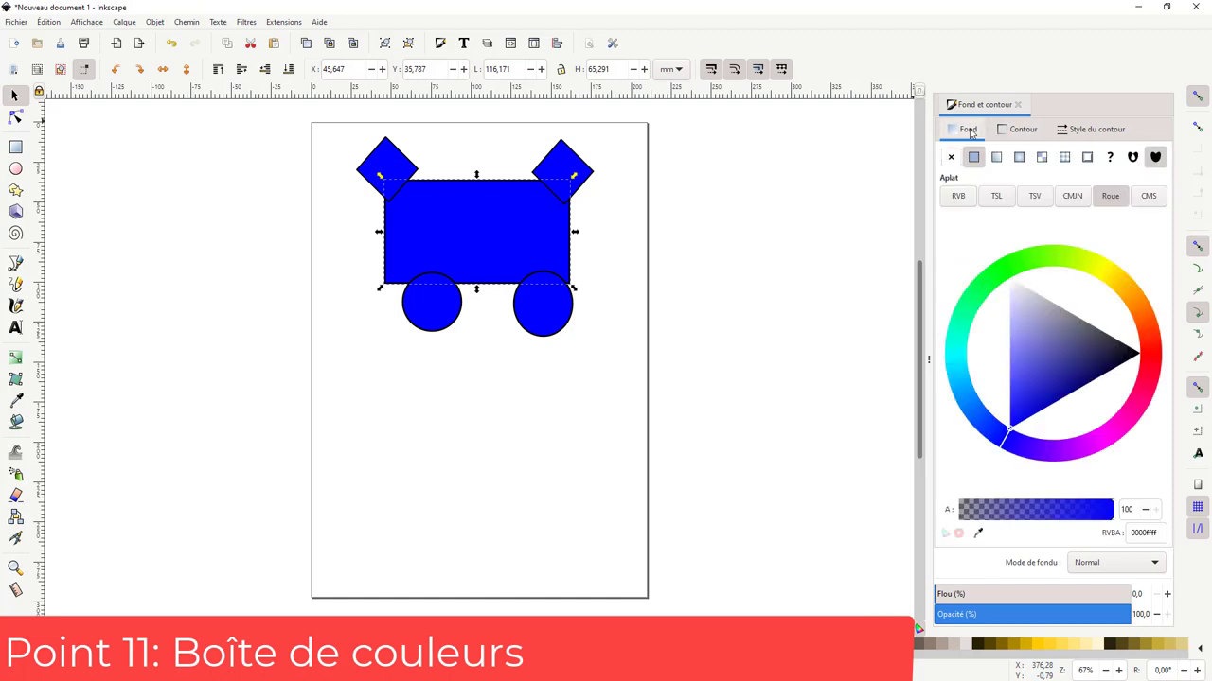
left_click(958, 196)
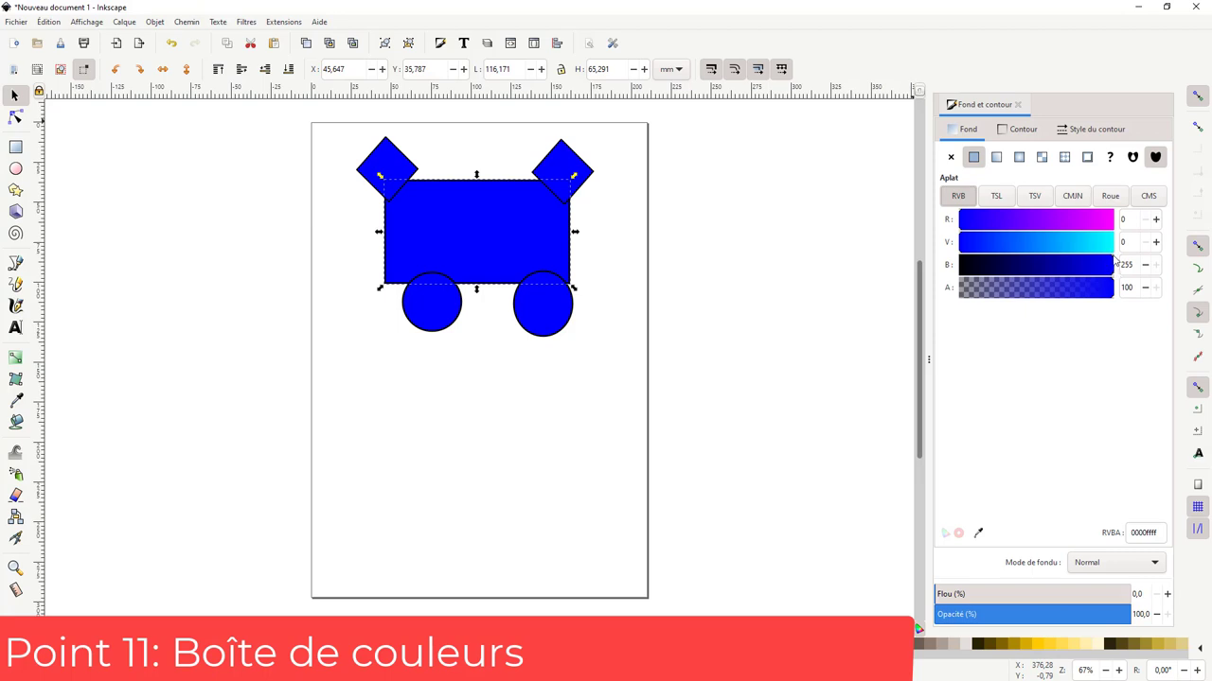
left_click_drag(1084, 259, 1051, 262)
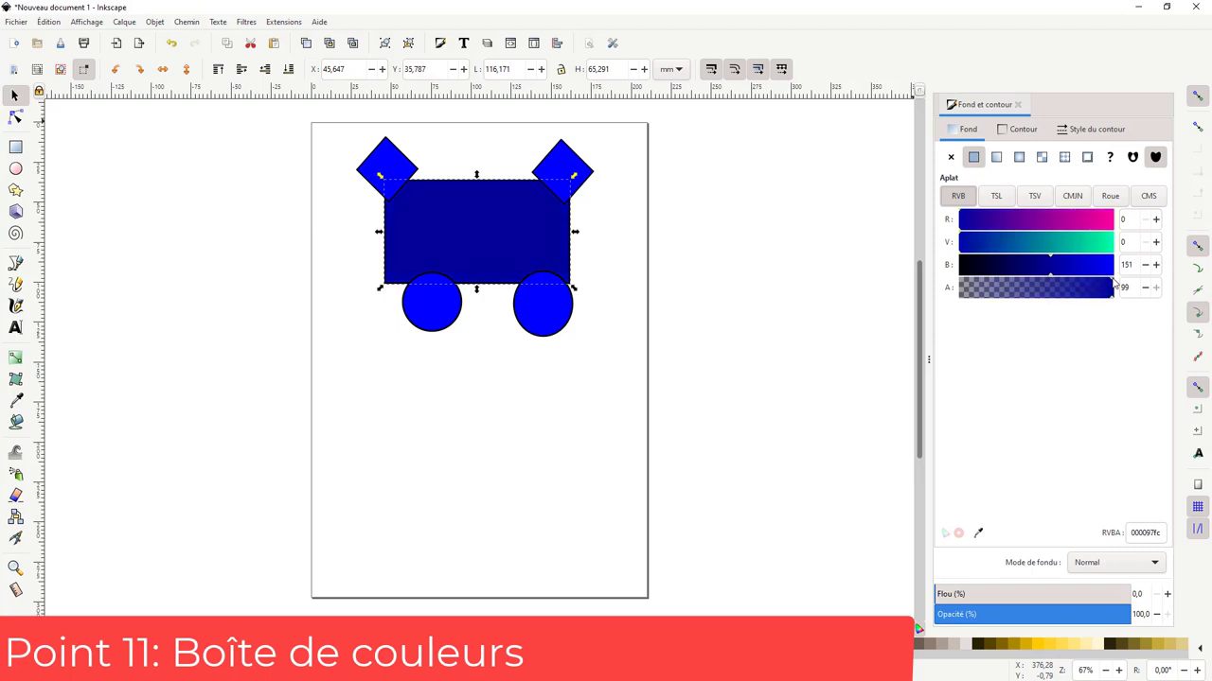
left_click_drag(1115, 285, 1087, 285)
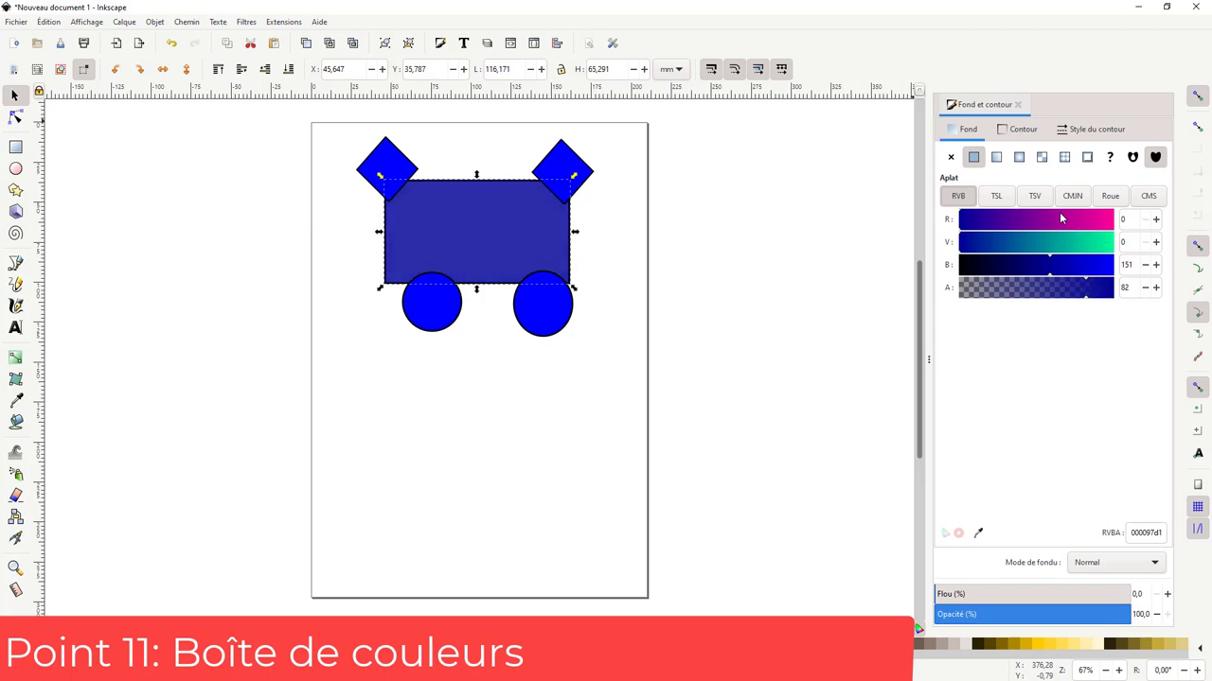
mouse_move(961, 218)
left_mouse_down()
mouse_move(1004, 223)
mouse_move(1040, 248)
left_mouse_up()
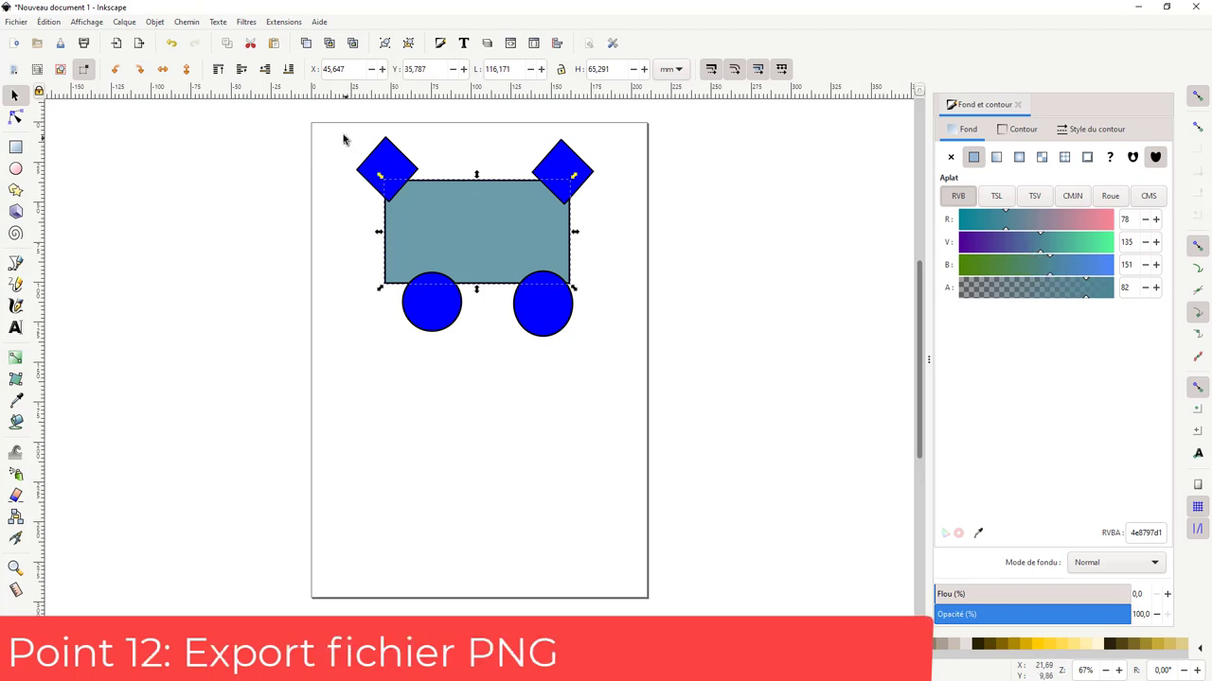
Select all shapes and export them as a 562 × 474 px PNG, rect3239.png
mouse_move(328, 119)
left_mouse_down()
mouse_move(420, 238)
mouse_move(640, 365)
left_mouse_up()
left_click_drag(638, 364, 639, 364)
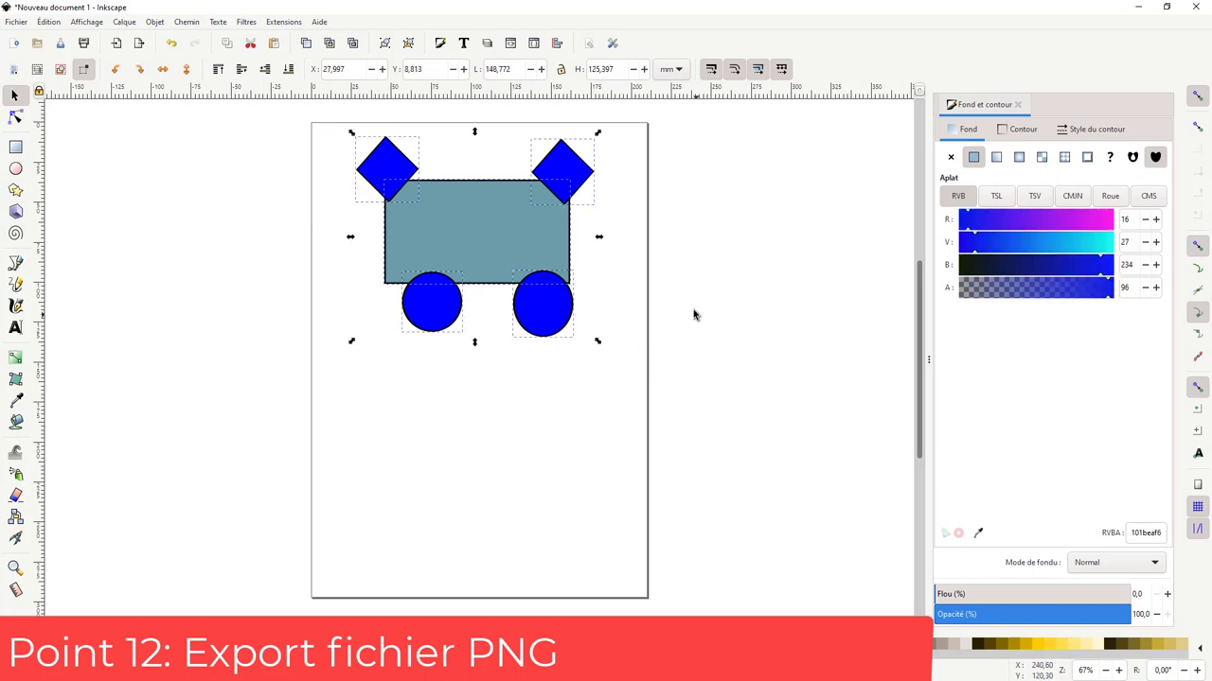
left_click(25, 27)
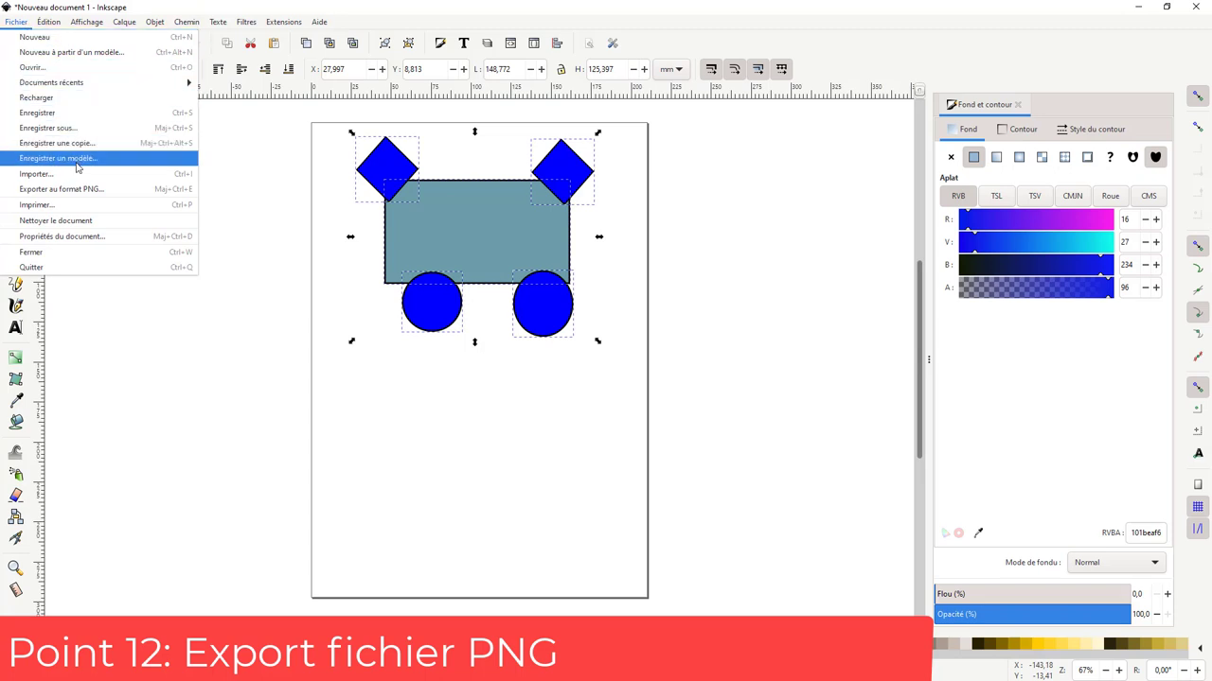
left_click(92, 193)
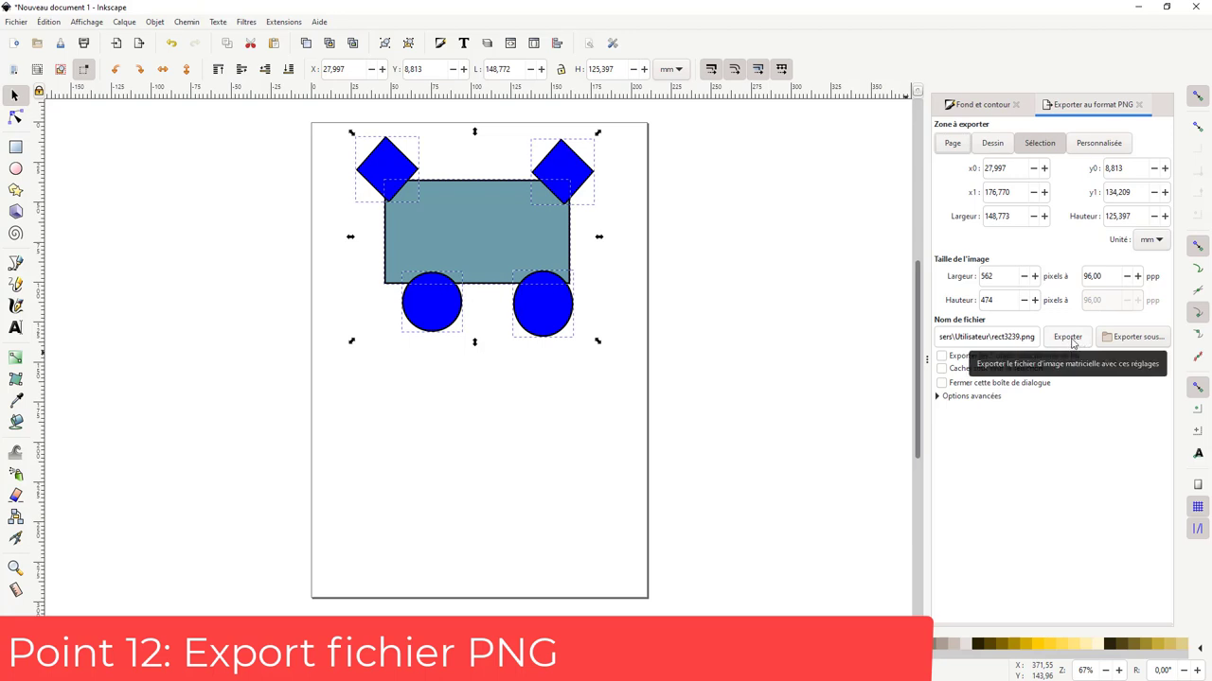
left_click(1069, 338)
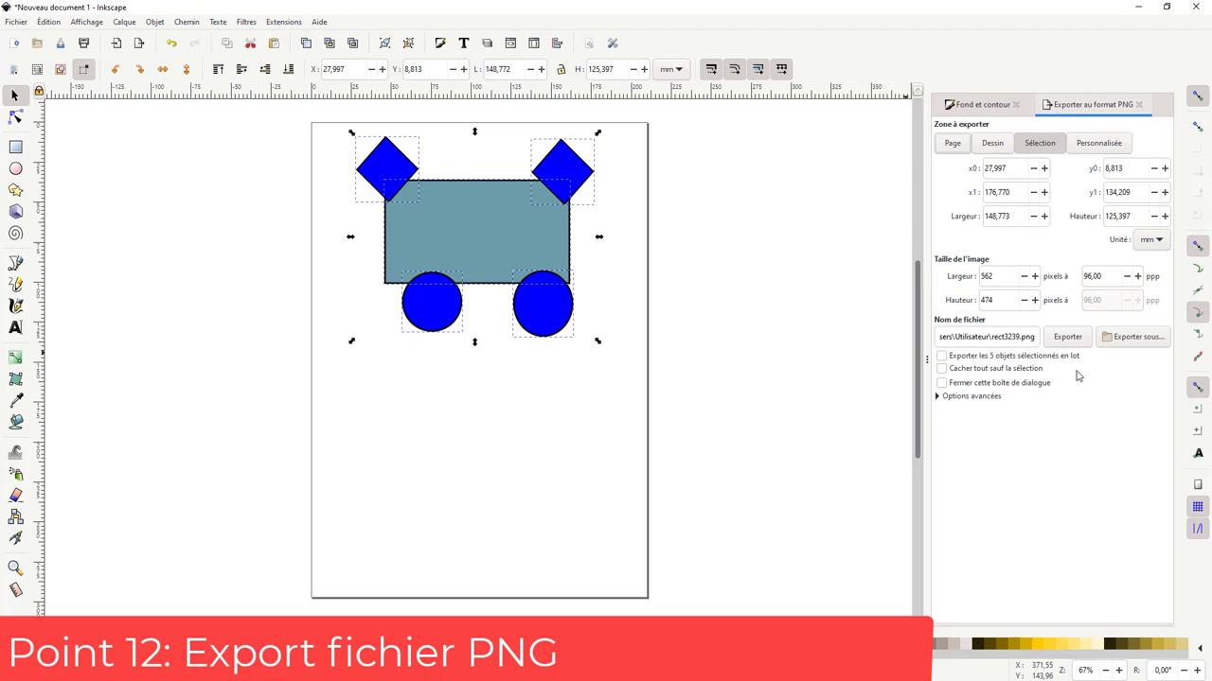
left_click(1072, 339)
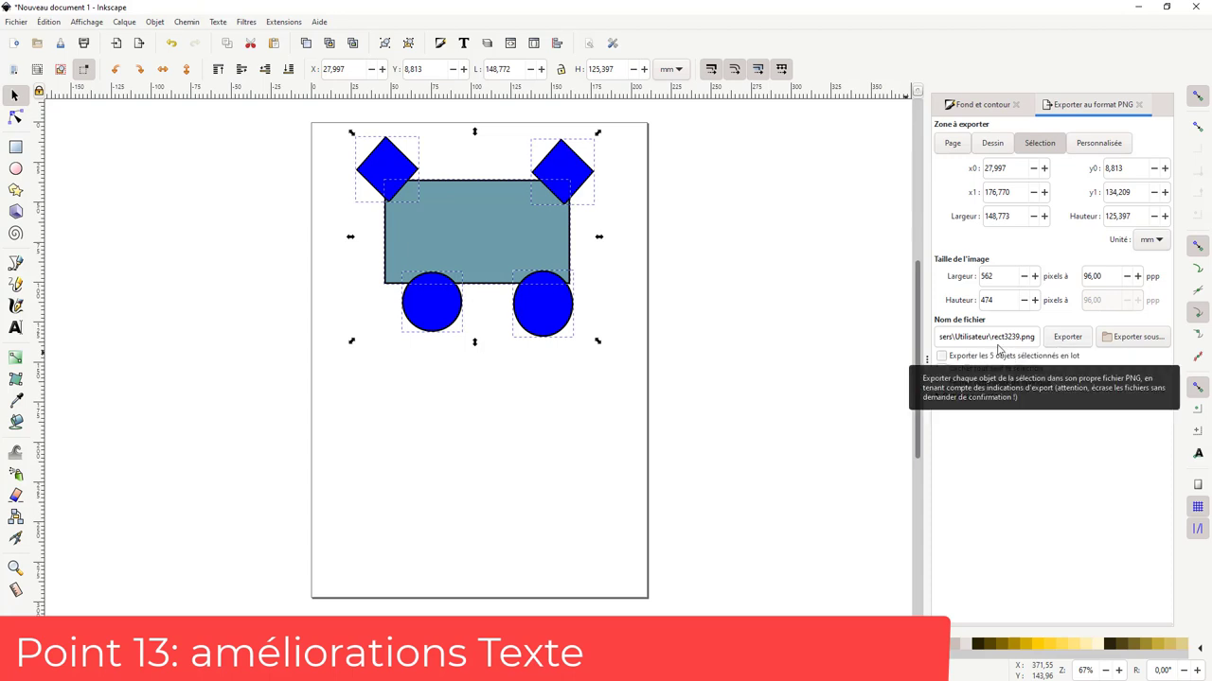
Type 'fdfdfsdfdsfsd' below the drawing and place a duplicate just beneath it
left_click(15, 328)
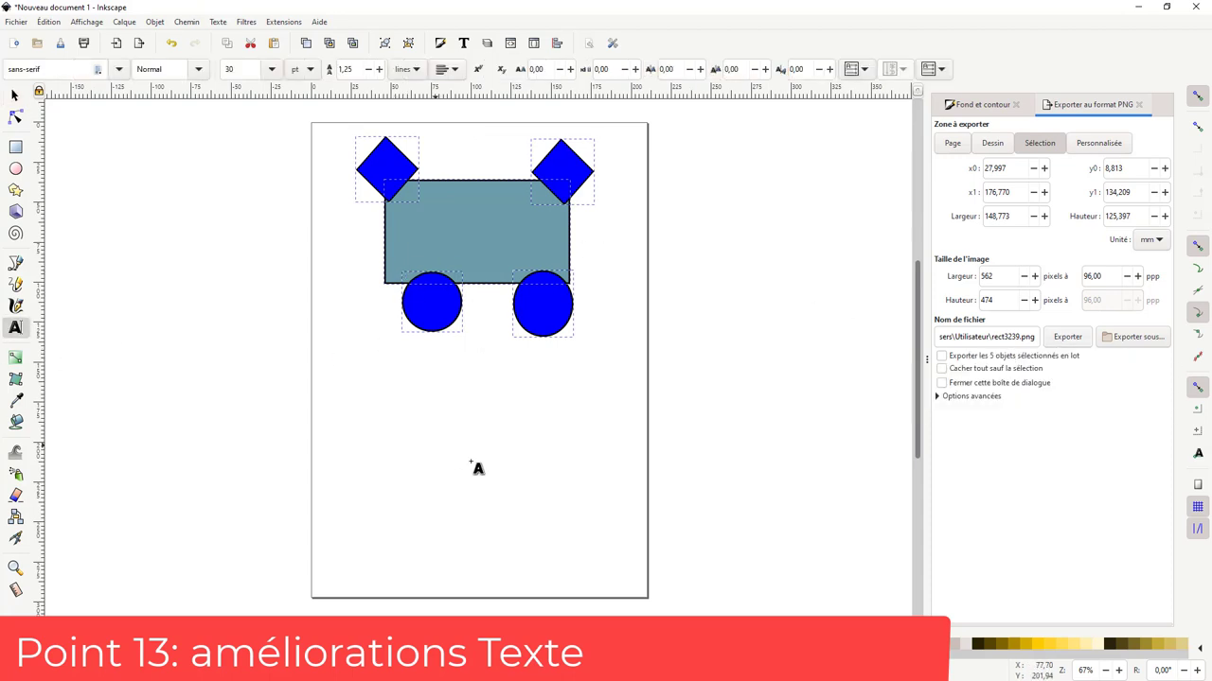
left_click(419, 432)
type("fdfd")
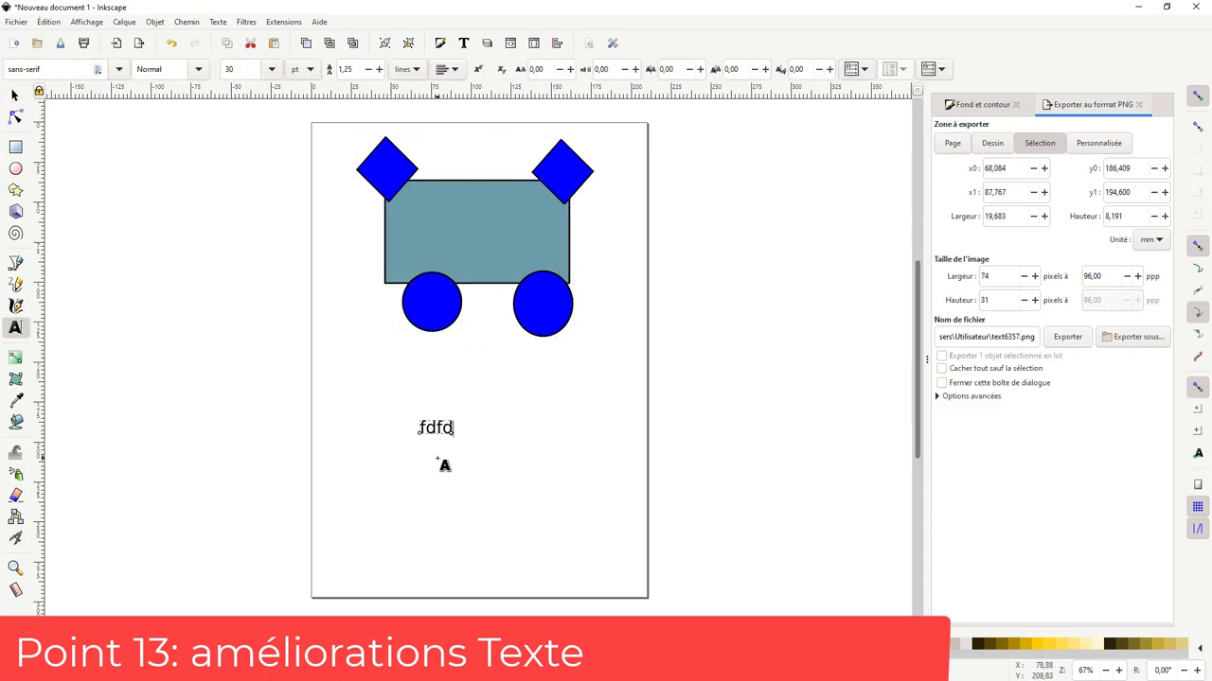
type("fsdfdsfsd")
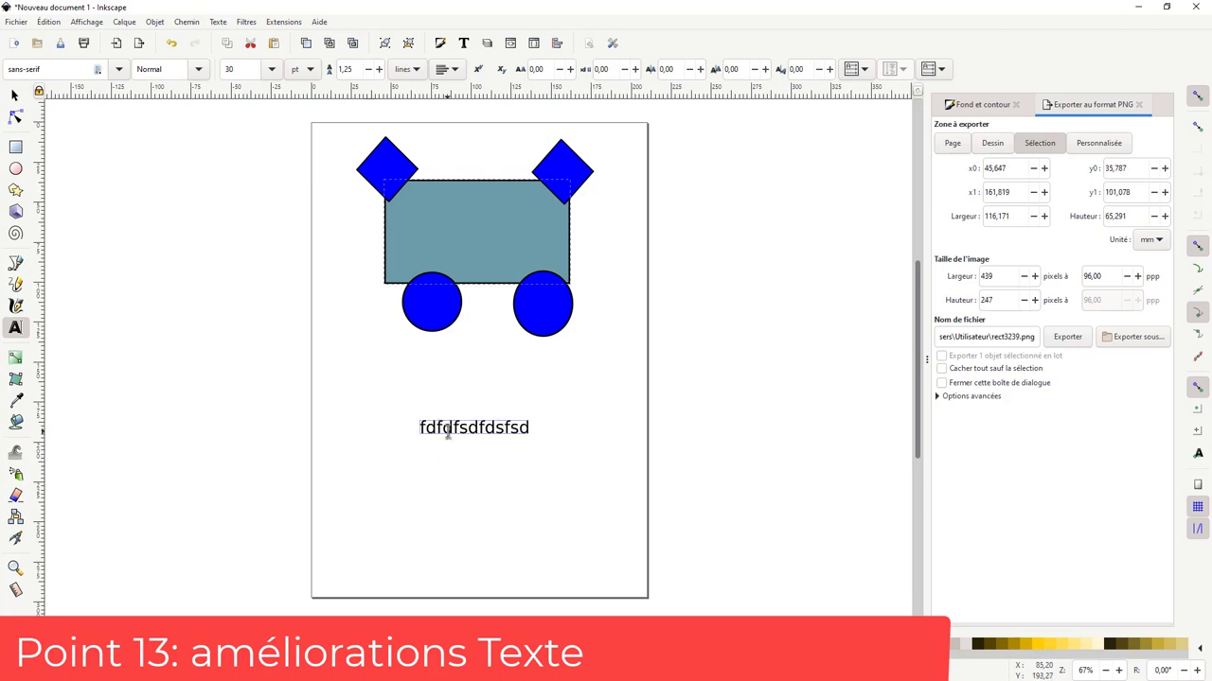
left_click(15, 95)
left_click(461, 431)
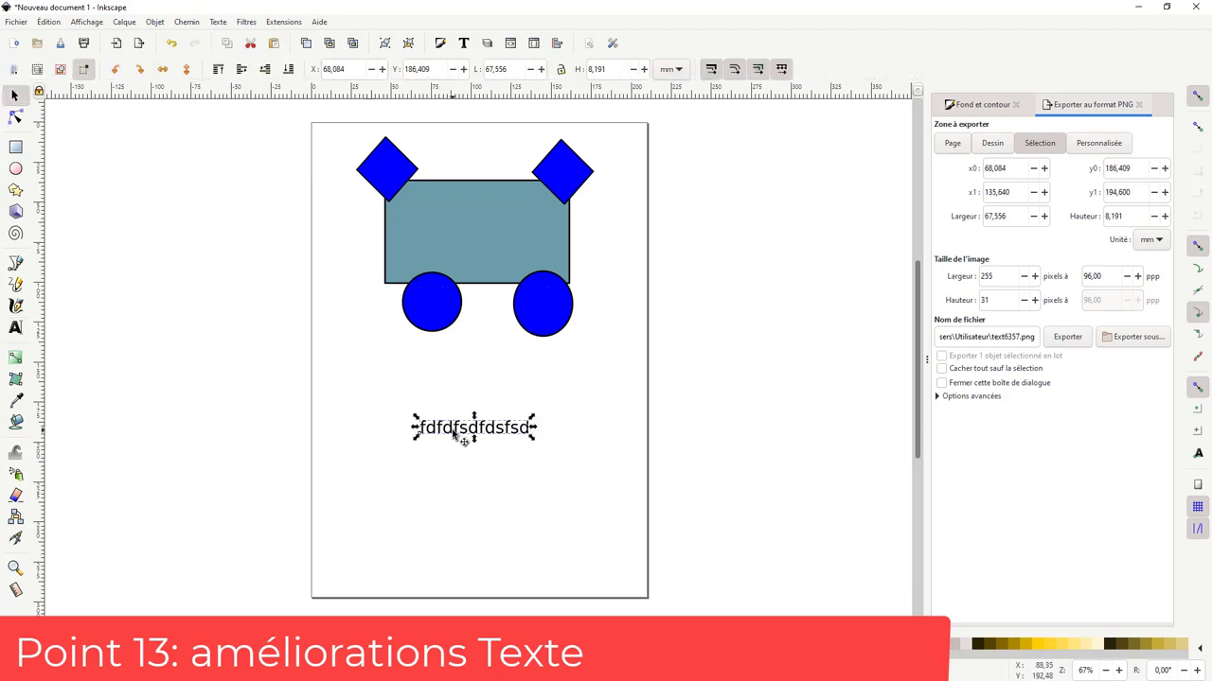
key("ctrl+d")
left_click_drag(454, 432, 458, 479)
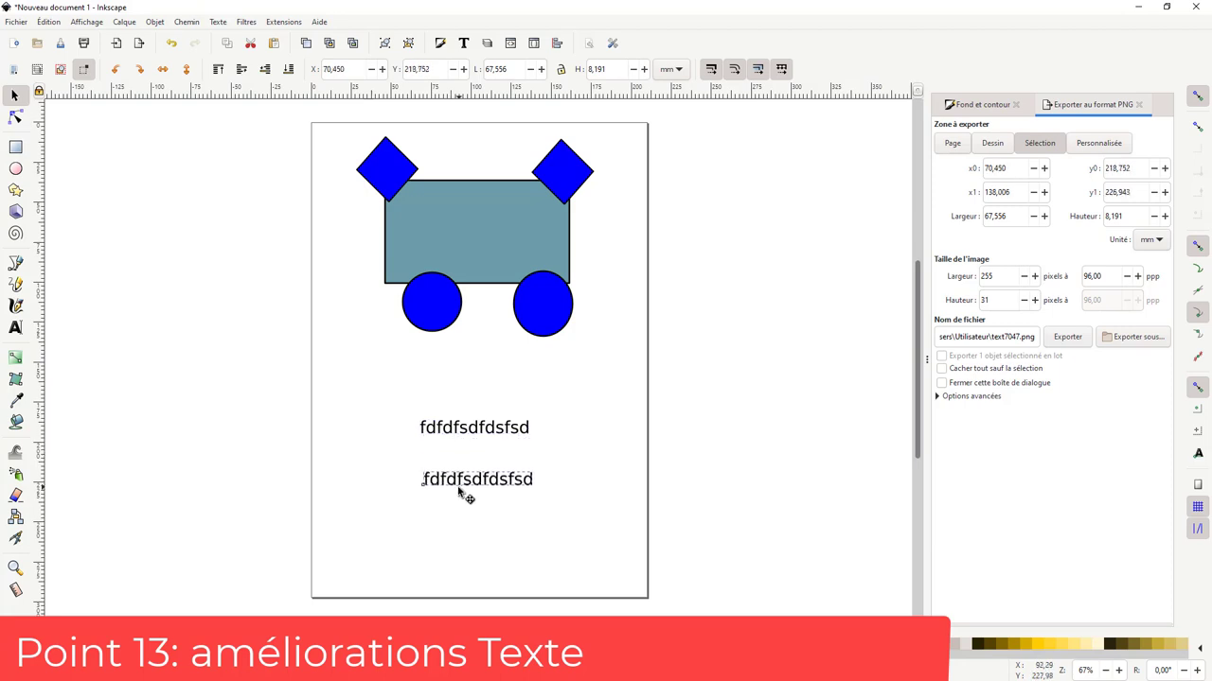
Enter text editing and highlight the upper and lower text lines in turn
left_click(497, 431, "shift")
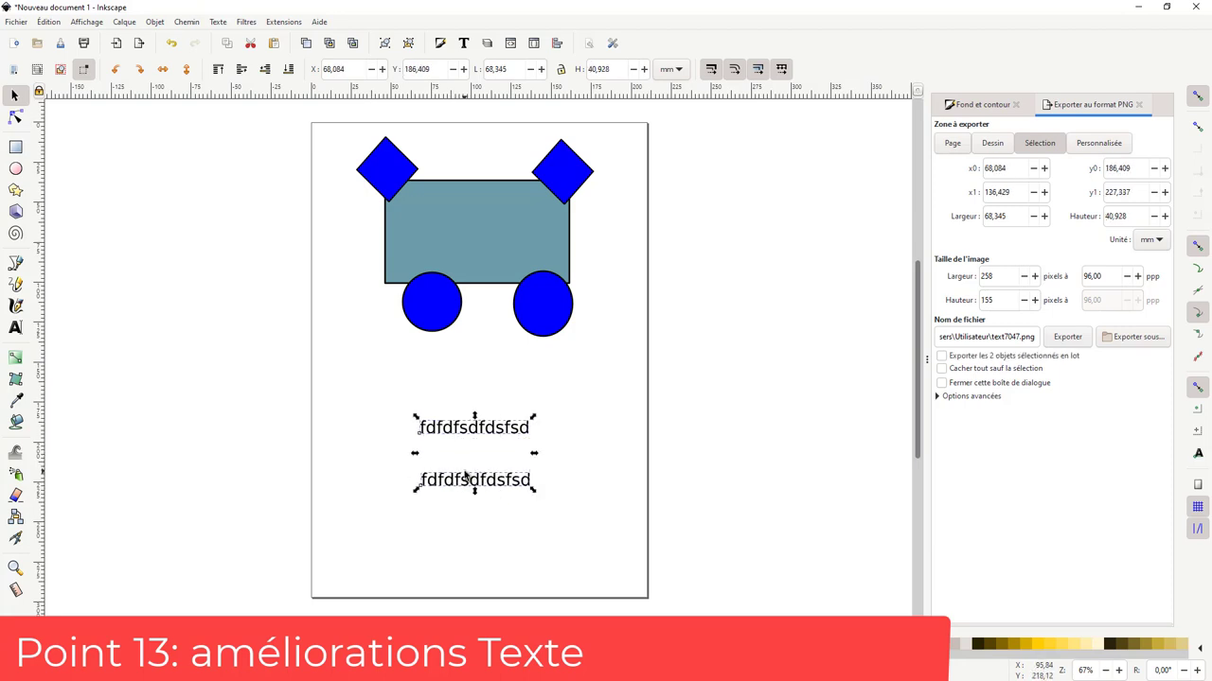
key("t")
triple_click(472, 427)
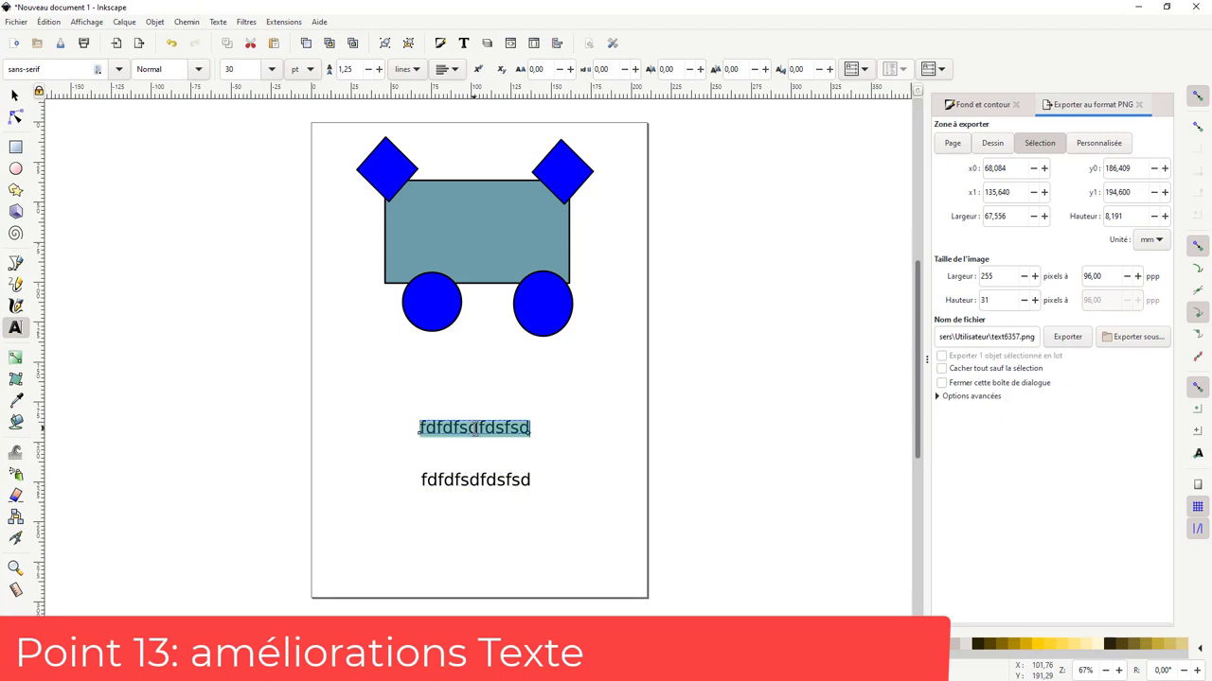
triple_click(482, 480)
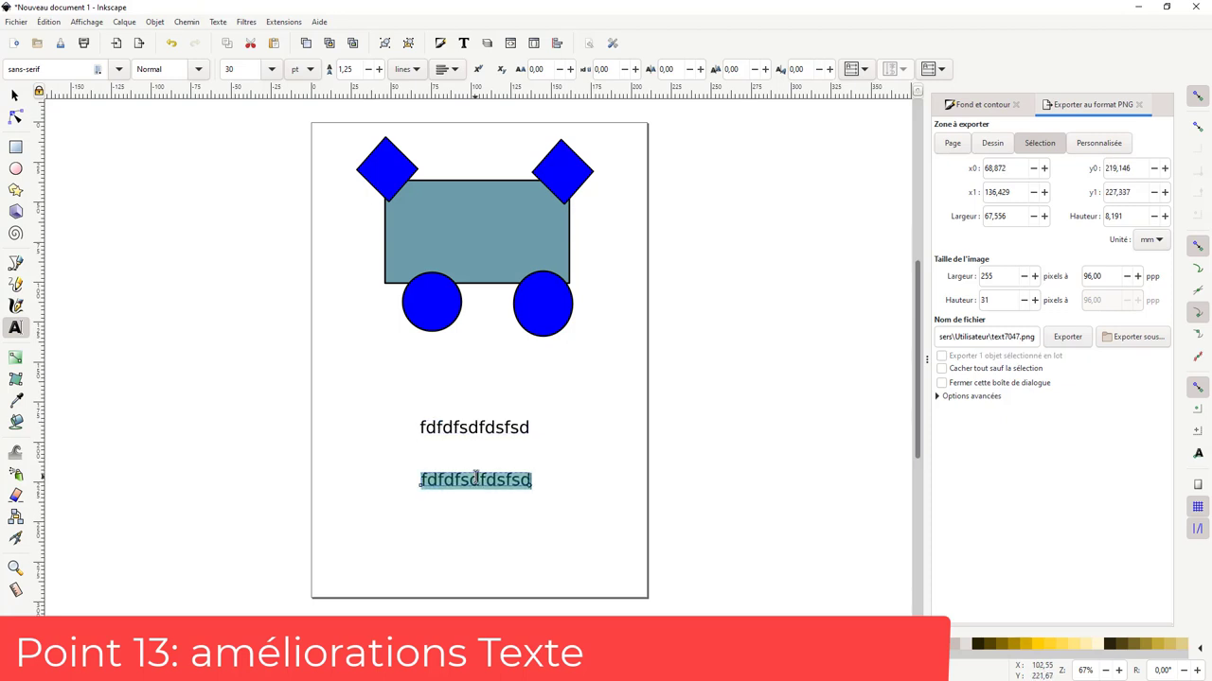
triple_click(472, 428)
triple_click(474, 479)
left_click(471, 428)
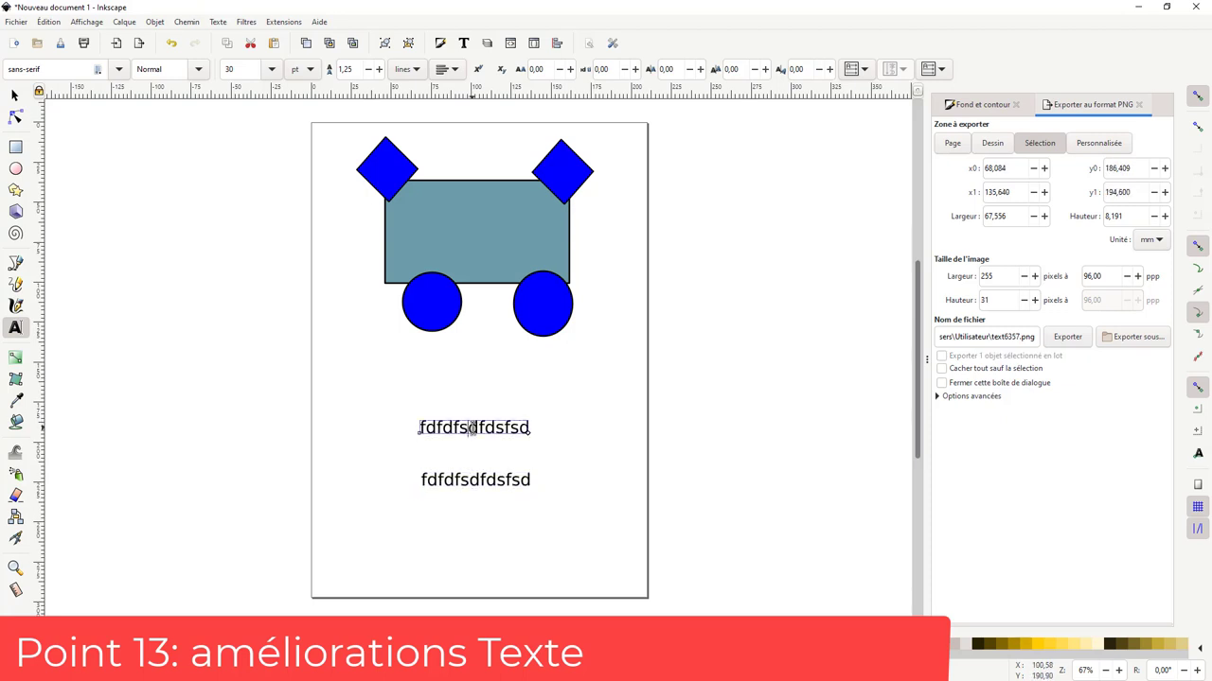
triple_click(470, 428)
triple_click(479, 480)
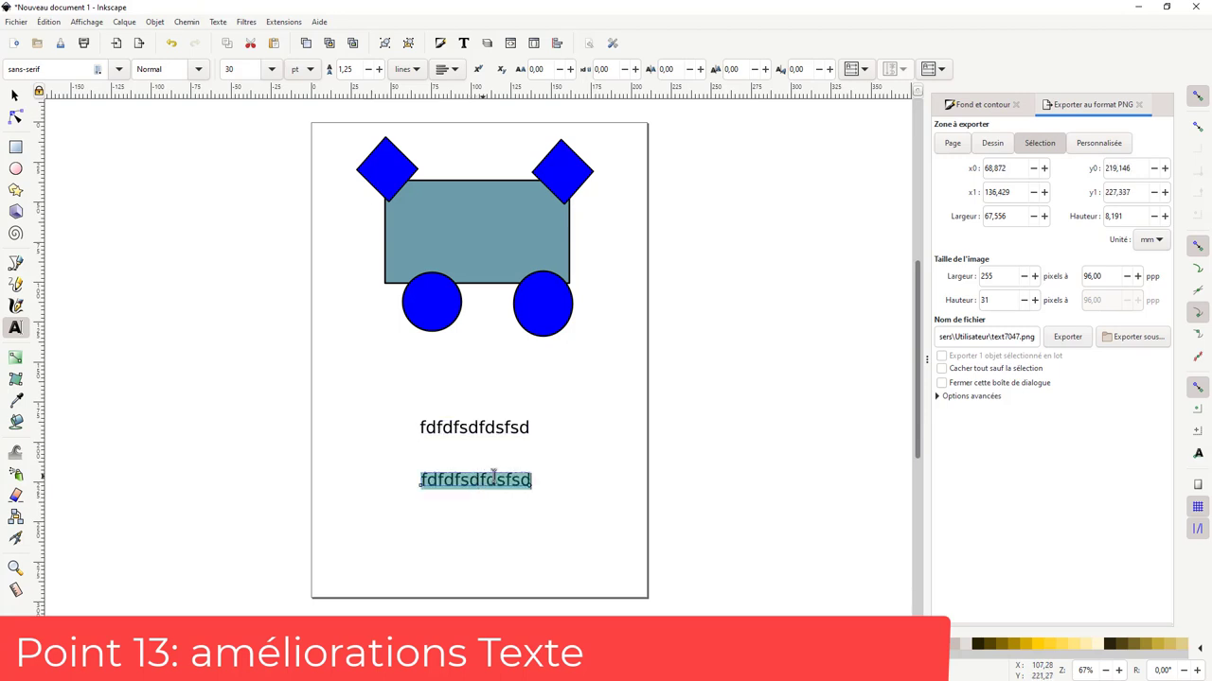
left_click(497, 480)
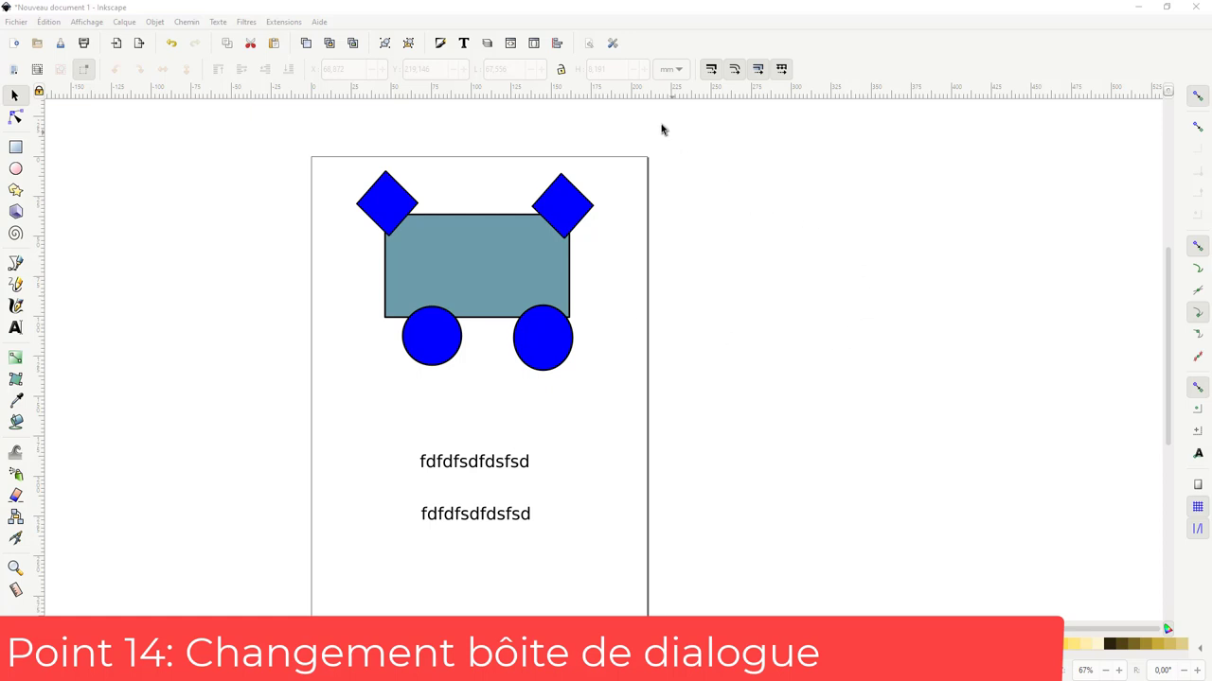
Open Fill and Stroke and drag it out of the dock into a floating window
left_click(440, 44)
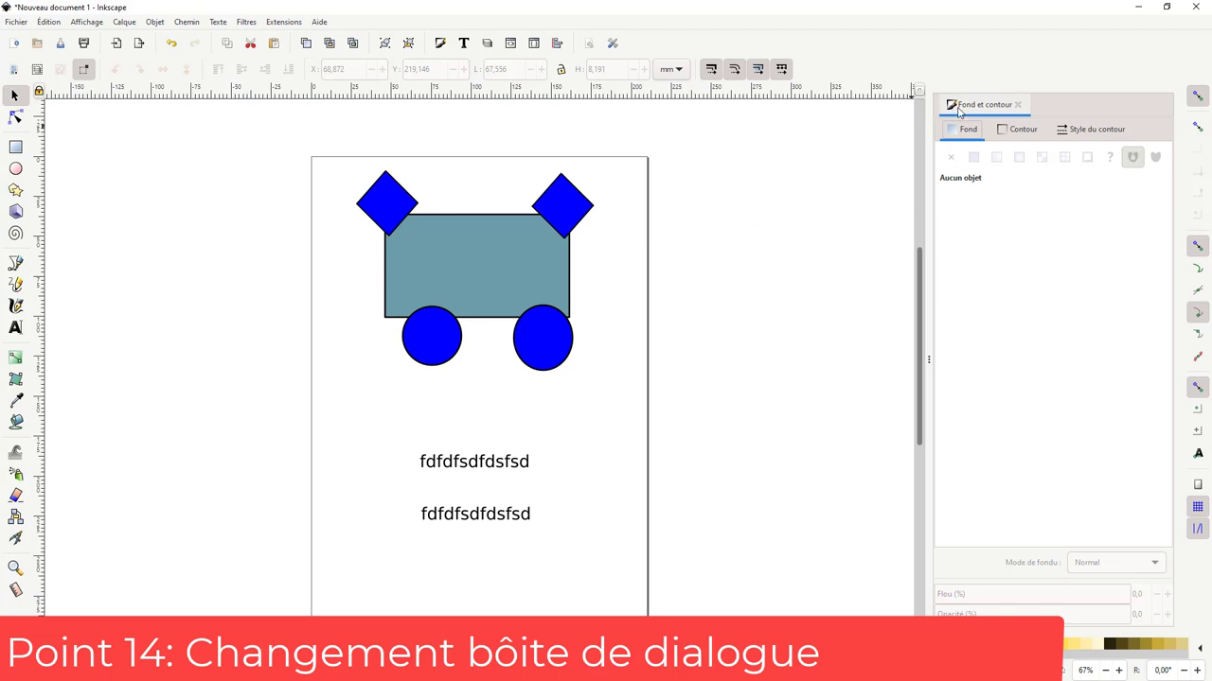
left_click_drag(950, 105, 421, 289)
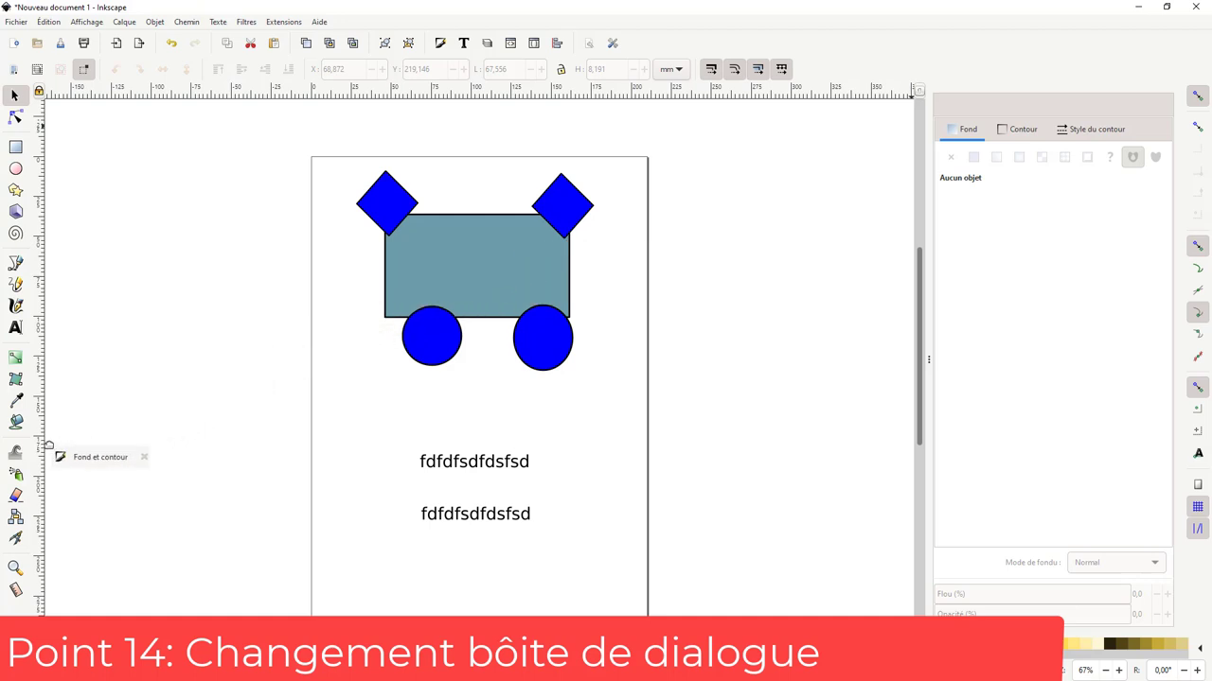
mouse_move(421, 289)
left_mouse_down()
mouse_move(37, 448)
mouse_move(18, 510)
mouse_move(4, 507)
mouse_move(55, 509)
mouse_move(22, 502)
mouse_move(54, 498)
left_mouse_up()
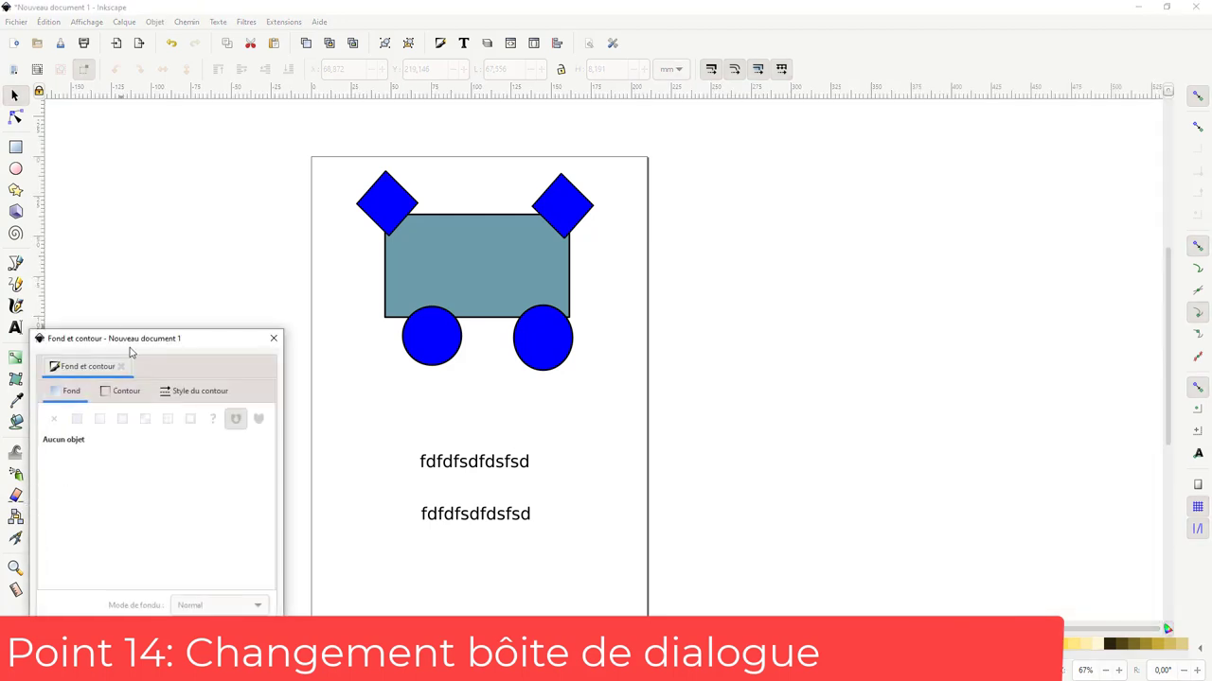
mouse_move(131, 353)
left_mouse_down()
mouse_move(381, 260)
mouse_move(692, 236)
mouse_move(1156, 152)
mouse_move(1166, 153)
mouse_move(1166, 263)
left_mouse_up()
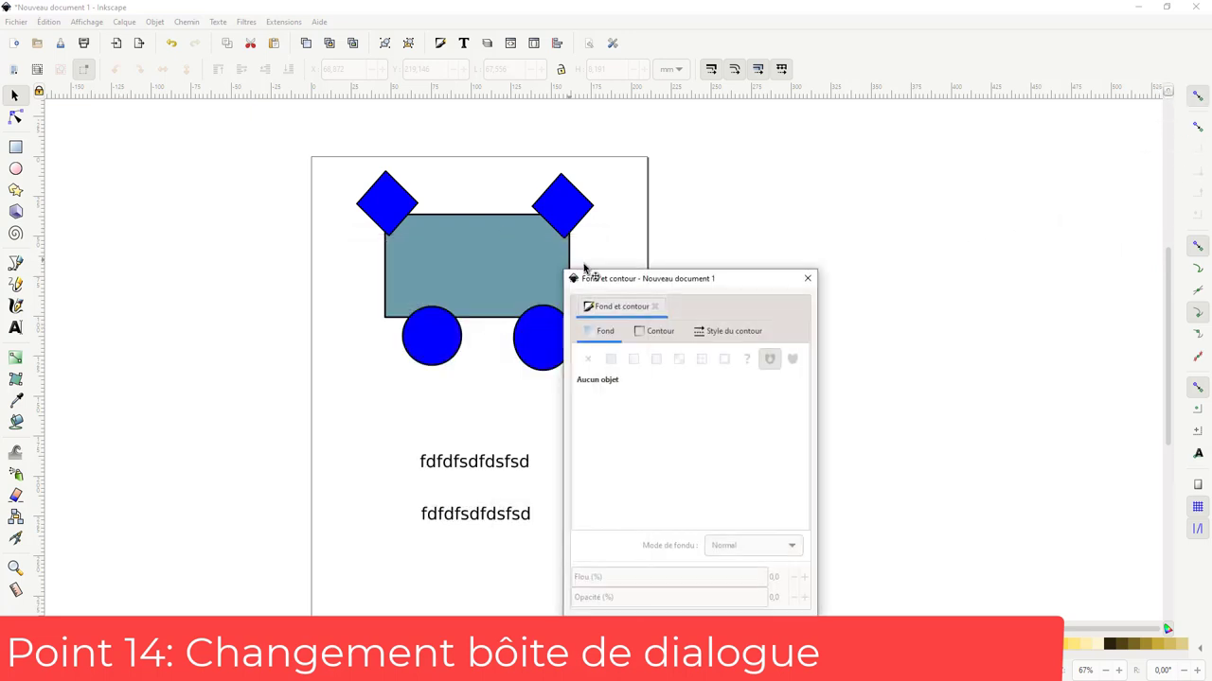
Reposition the floating Fill and Stroke window a few times, then close it
mouse_move(656, 284)
left_mouse_down()
mouse_move(805, 149)
mouse_move(34, 478)
mouse_move(28, 600)
left_mouse_up()
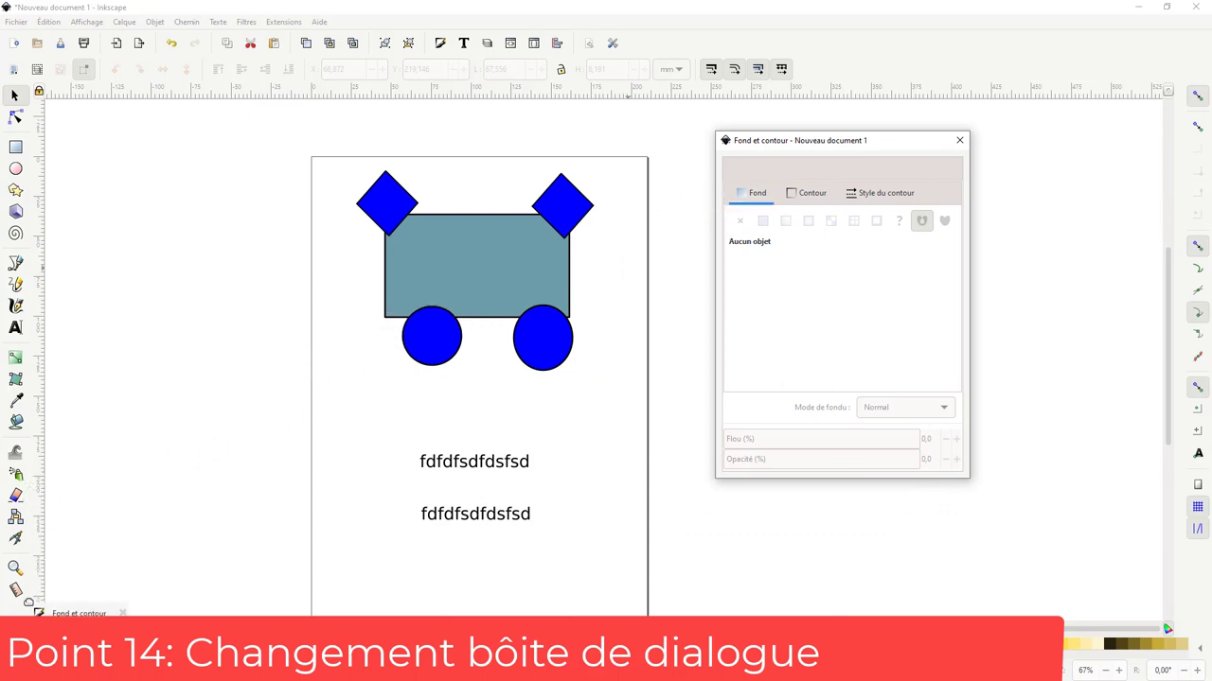
mouse_move(28, 602)
left_mouse_down()
mouse_move(774, 249)
mouse_move(709, 199)
mouse_move(3, 464)
mouse_move(24, 460)
left_mouse_up()
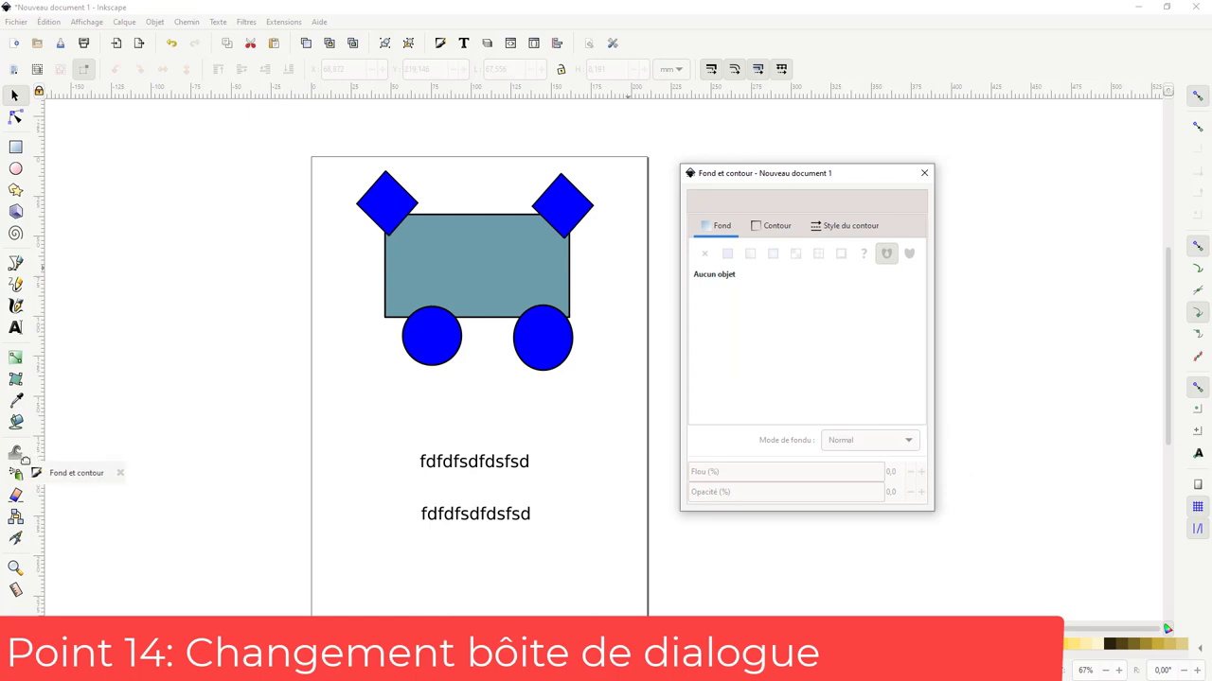
mouse_move(25, 460)
left_mouse_down()
mouse_move(91, 366)
mouse_move(222, 262)
left_mouse_up()
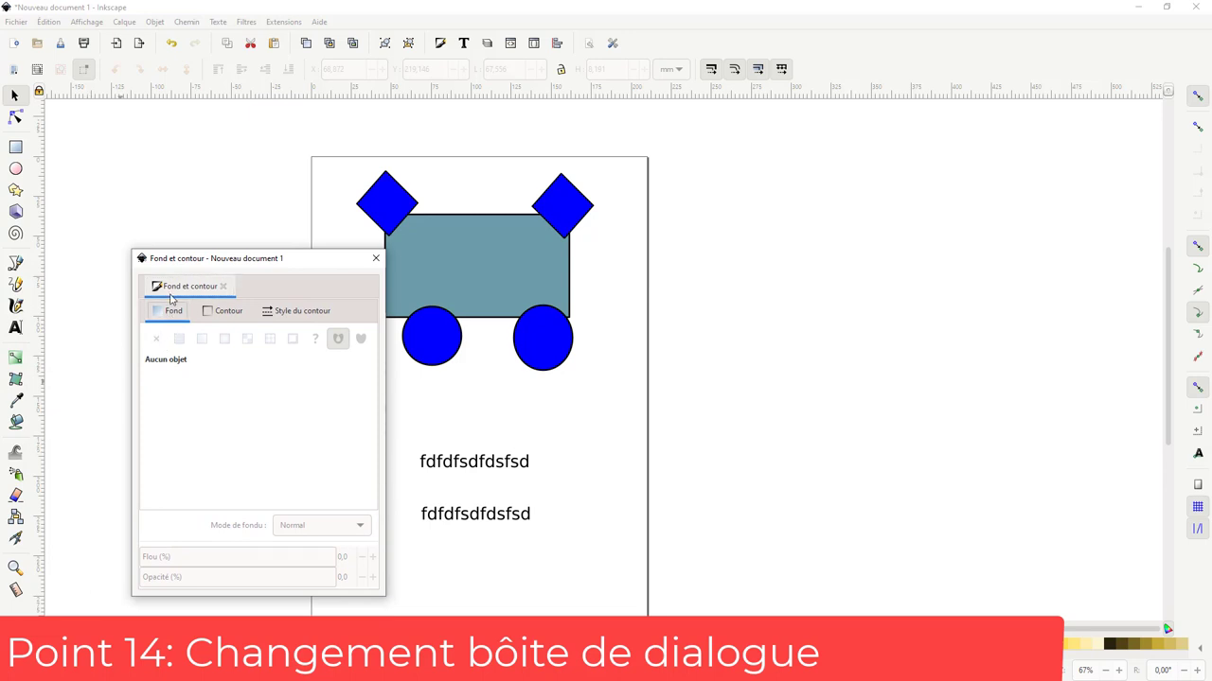
mouse_move(180, 286)
left_mouse_down()
mouse_move(57, 435)
mouse_move(25, 521)
mouse_move(24, 613)
mouse_move(38, 140)
mouse_move(189, 203)
left_mouse_up()
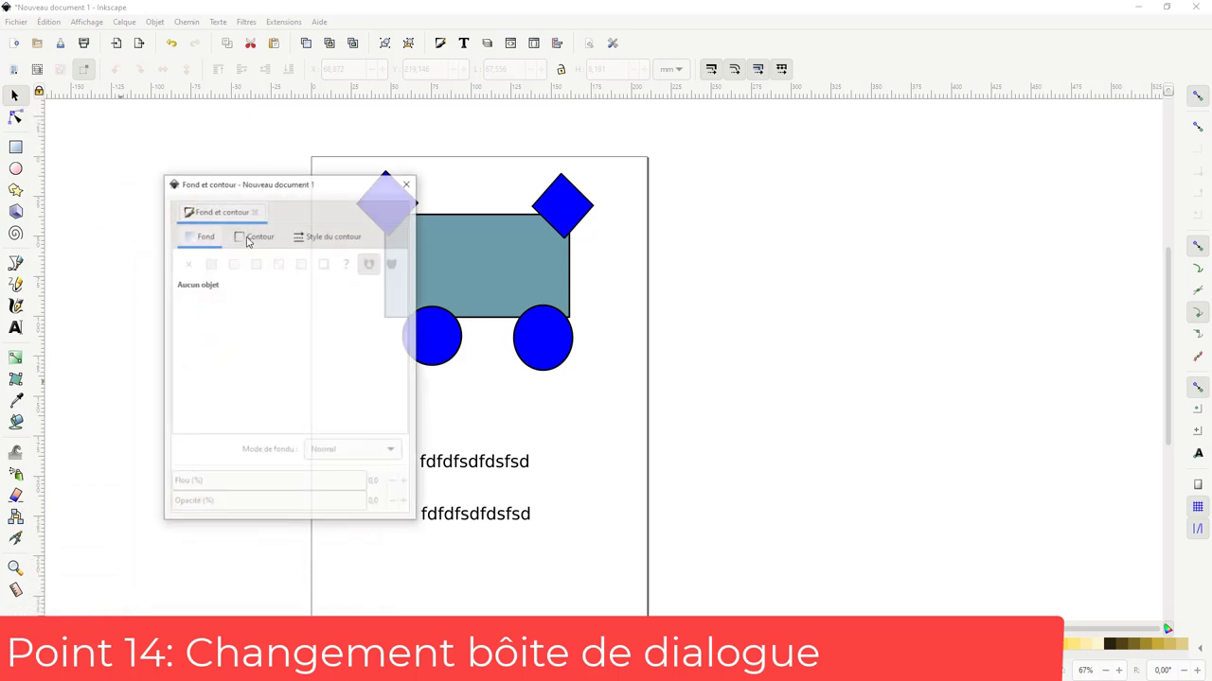
left_click(405, 175)
Restore the Inkscape window to a smaller, non-maximized size
left_click(1166, 7)
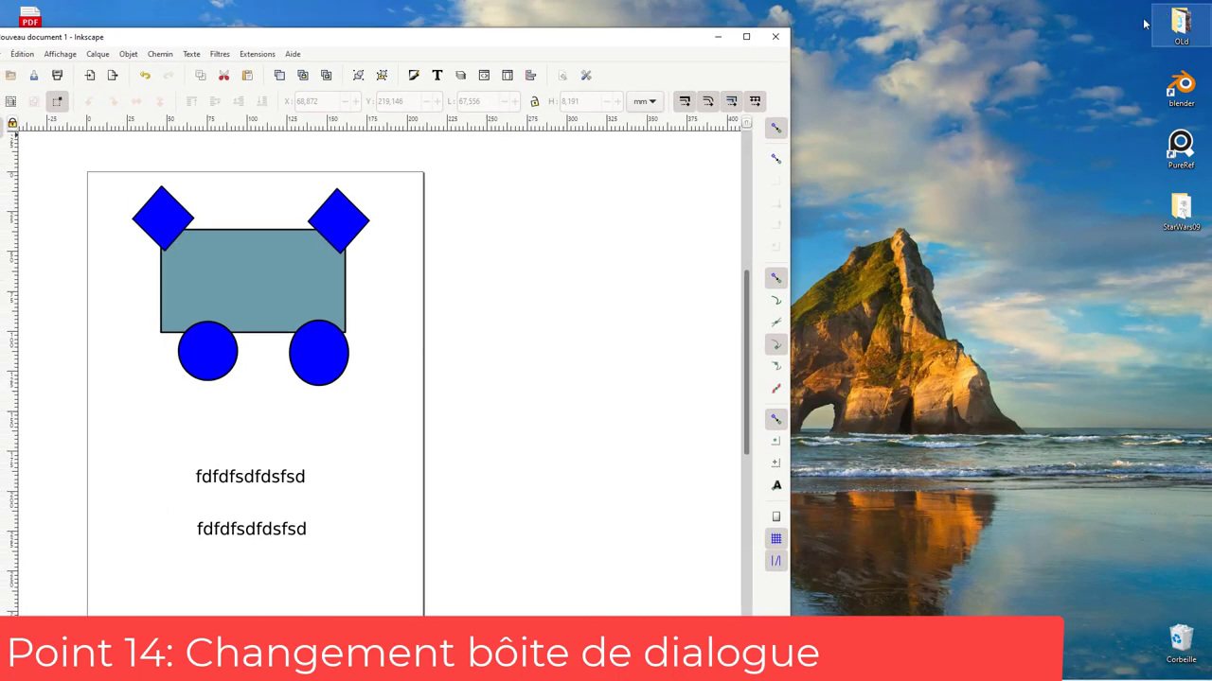
double_click(679, 41)
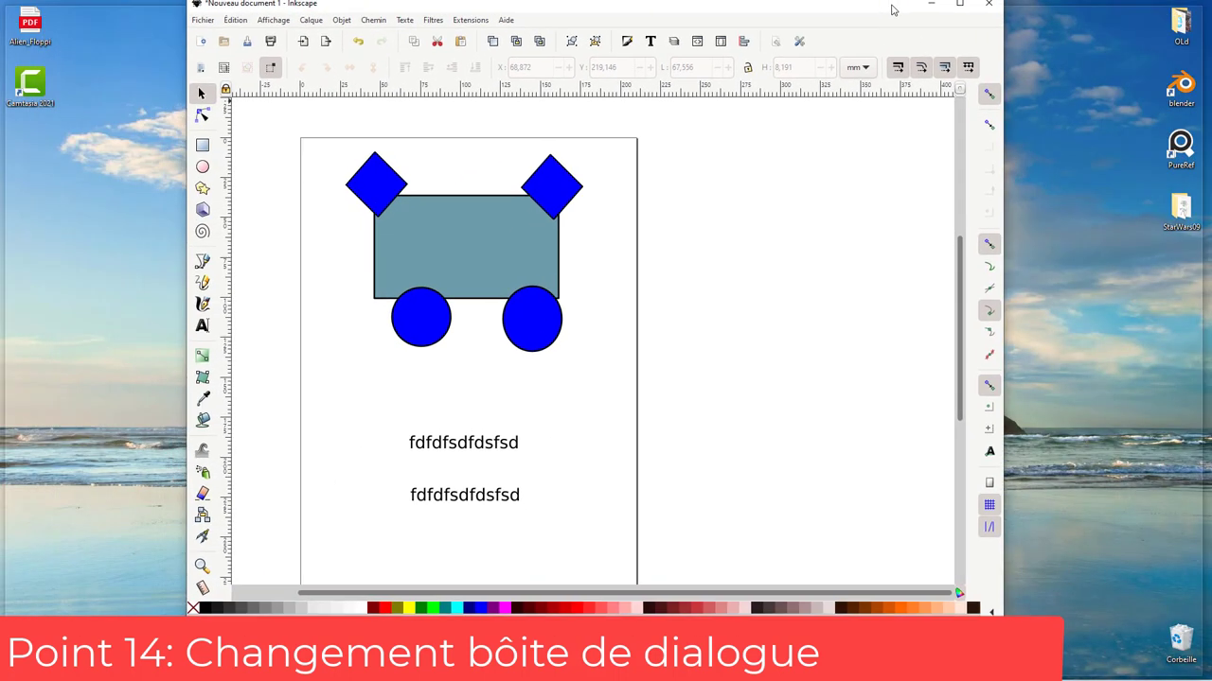
left_click(1167, 8)
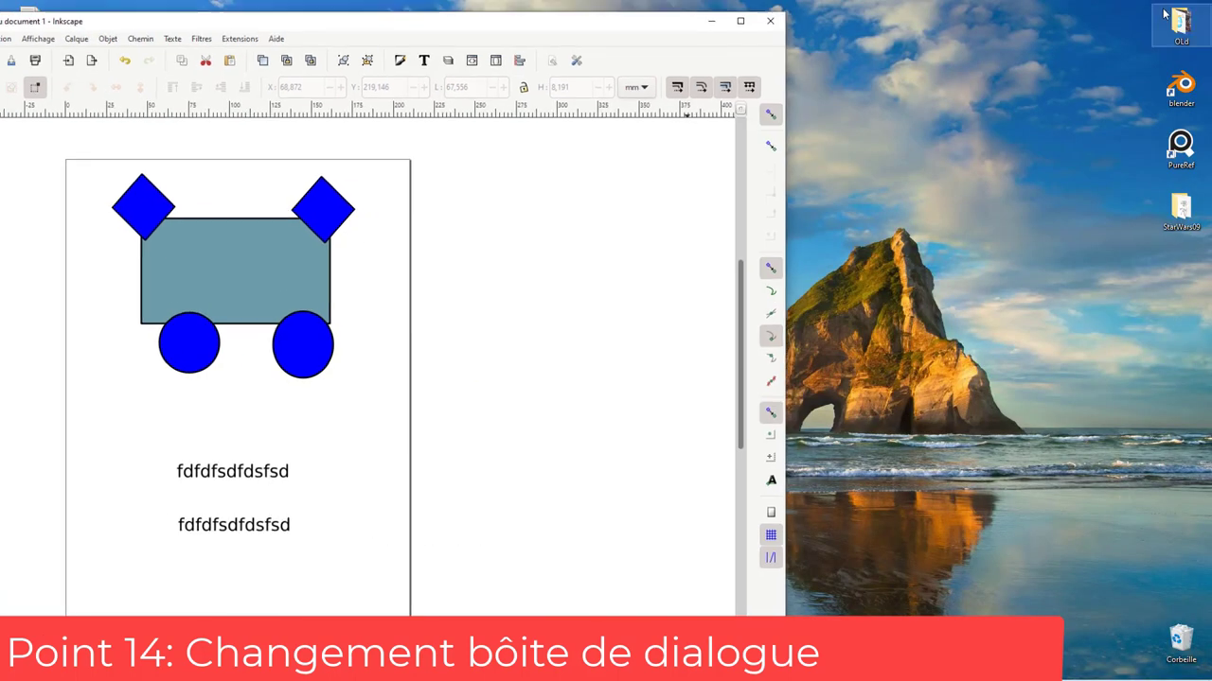
Detach the Fill and Stroke dialog into a floating window, then maximize Inkscape
left_click(413, 75)
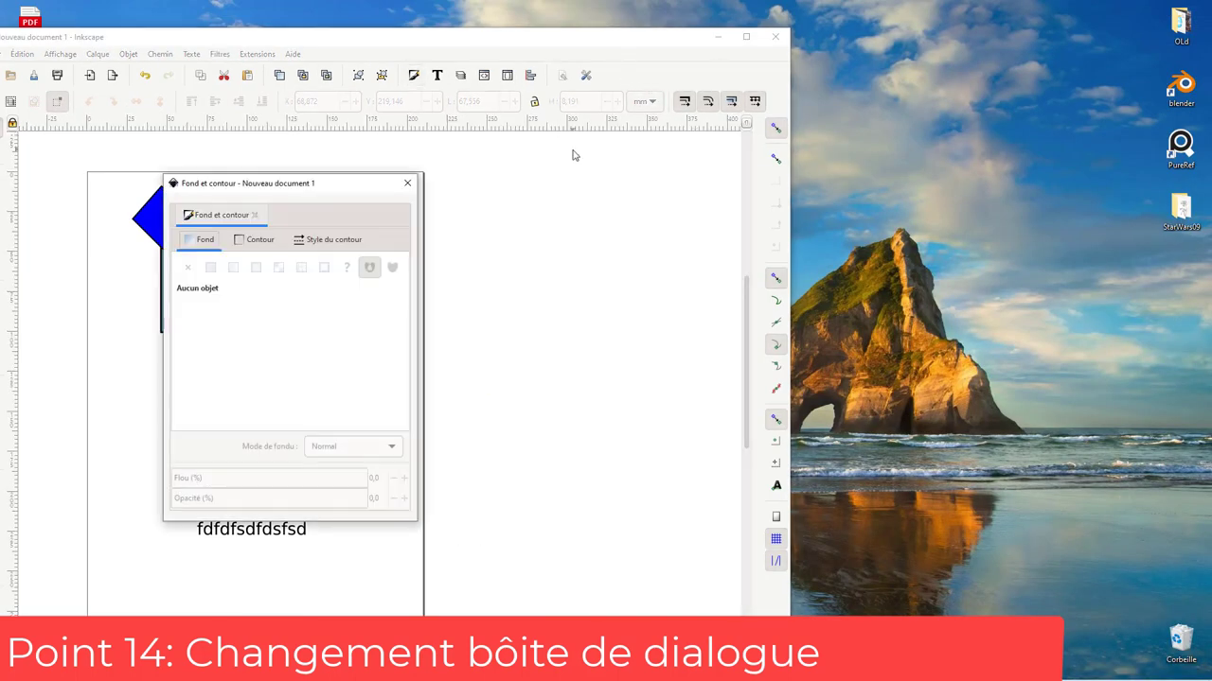
left_click_drag(192, 220, 751, 246)
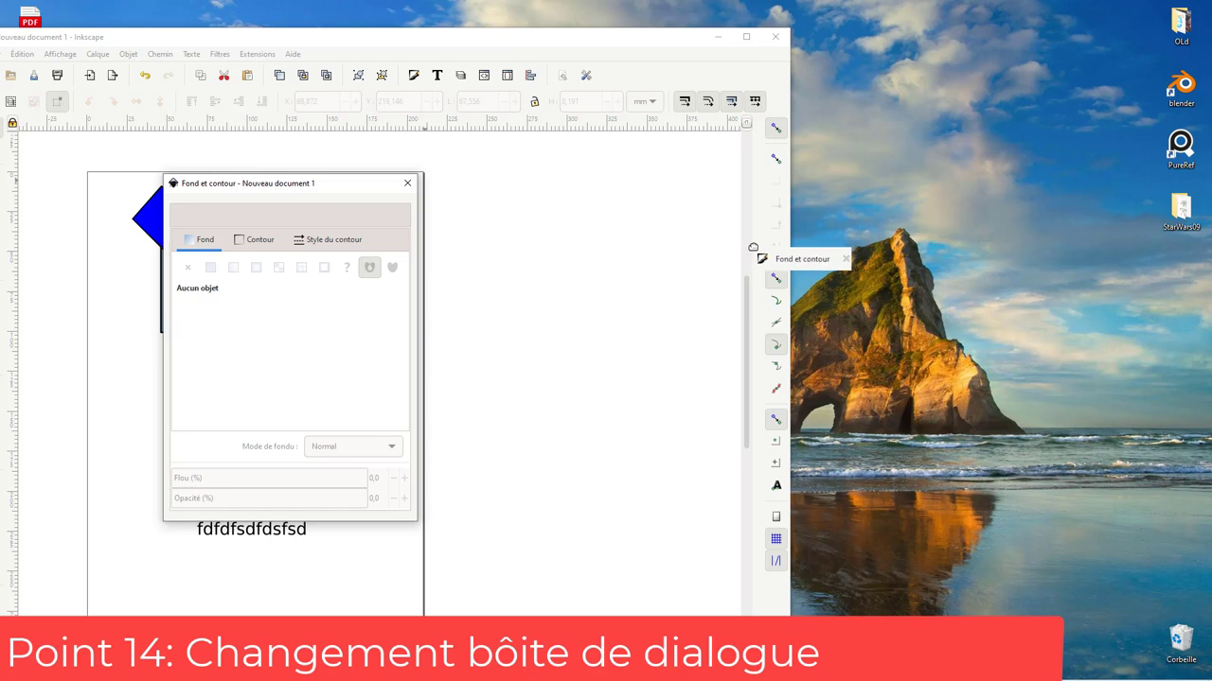
mouse_move(750, 246)
left_mouse_down()
mouse_move(756, 556)
mouse_move(751, 150)
mouse_move(778, 126)
mouse_move(763, 207)
mouse_move(490, 197)
left_mouse_up()
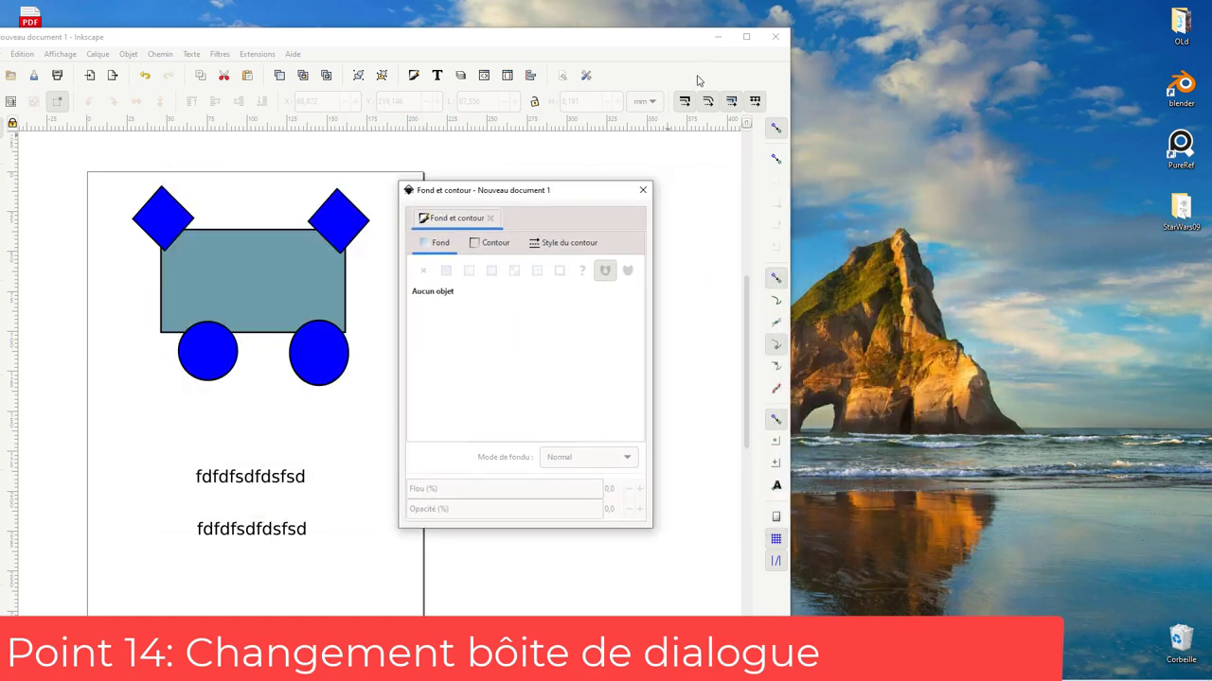
left_click(746, 36)
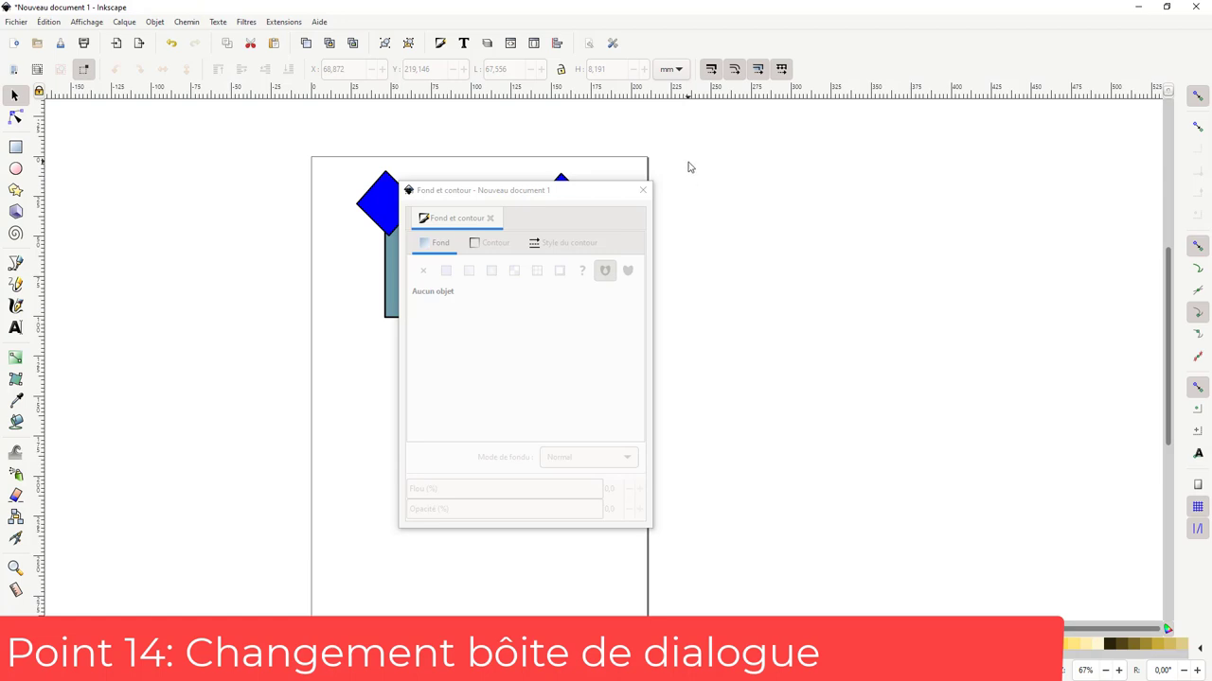
Close the floating Fill and Stroke window and reopen the dialog from the toolbar
left_click_drag(596, 195, 604, 202)
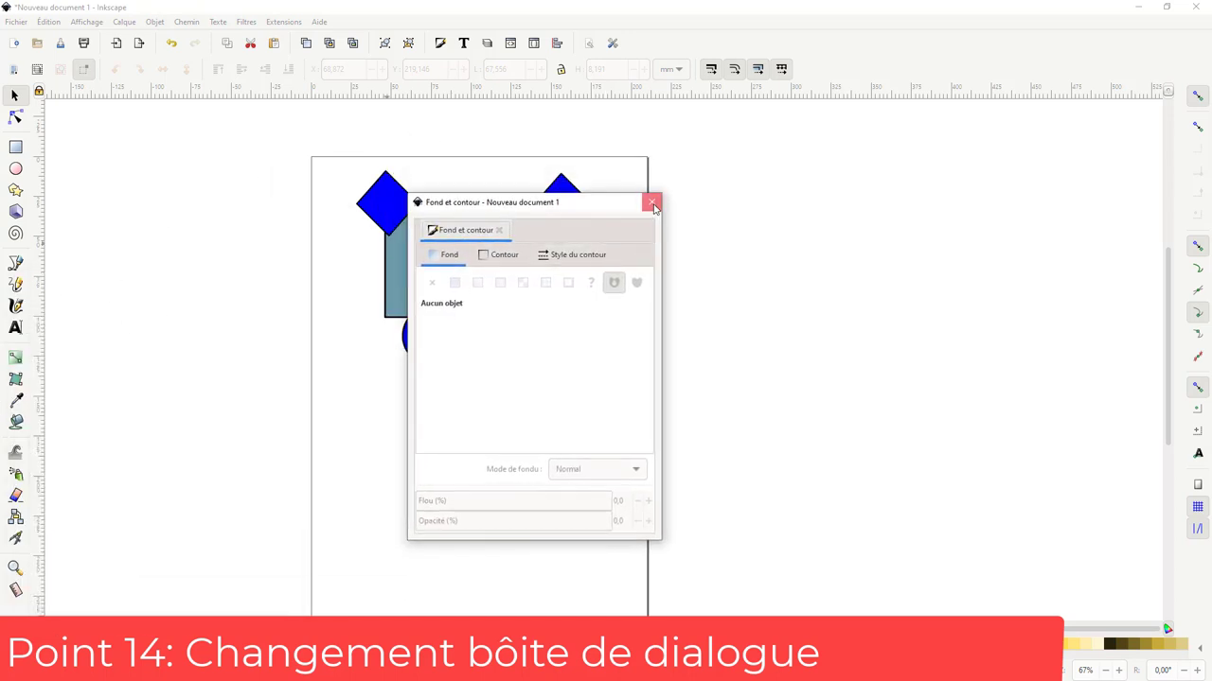
left_click(651, 201)
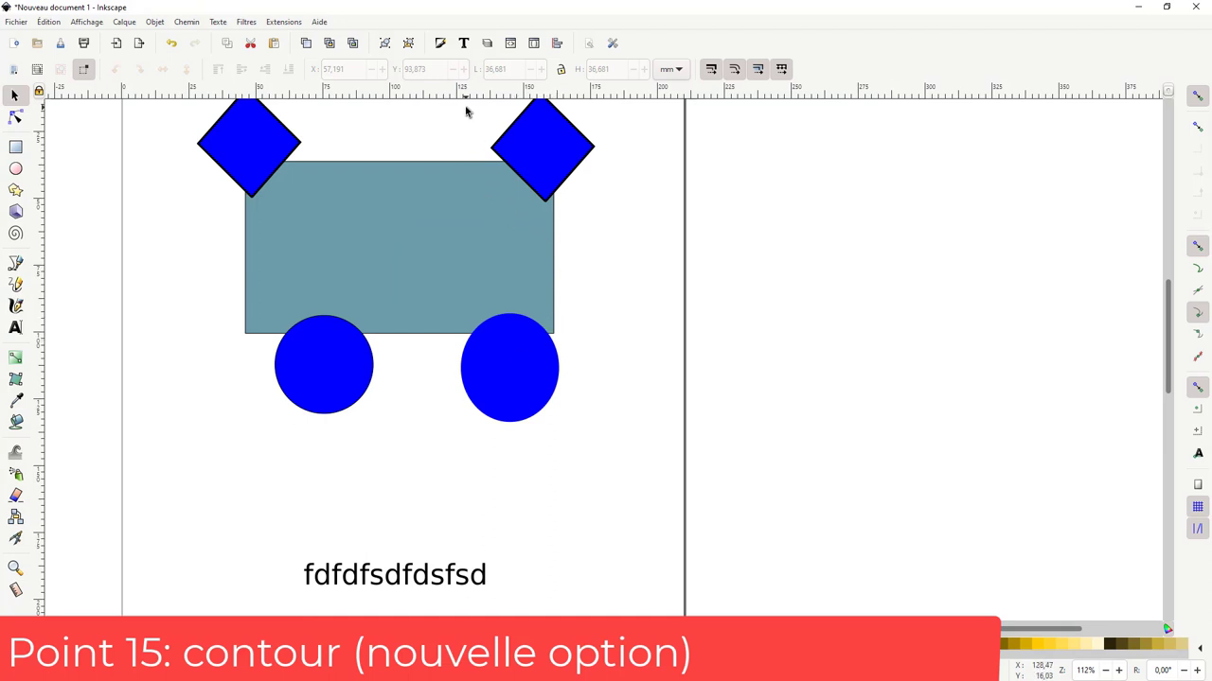
left_click(440, 43)
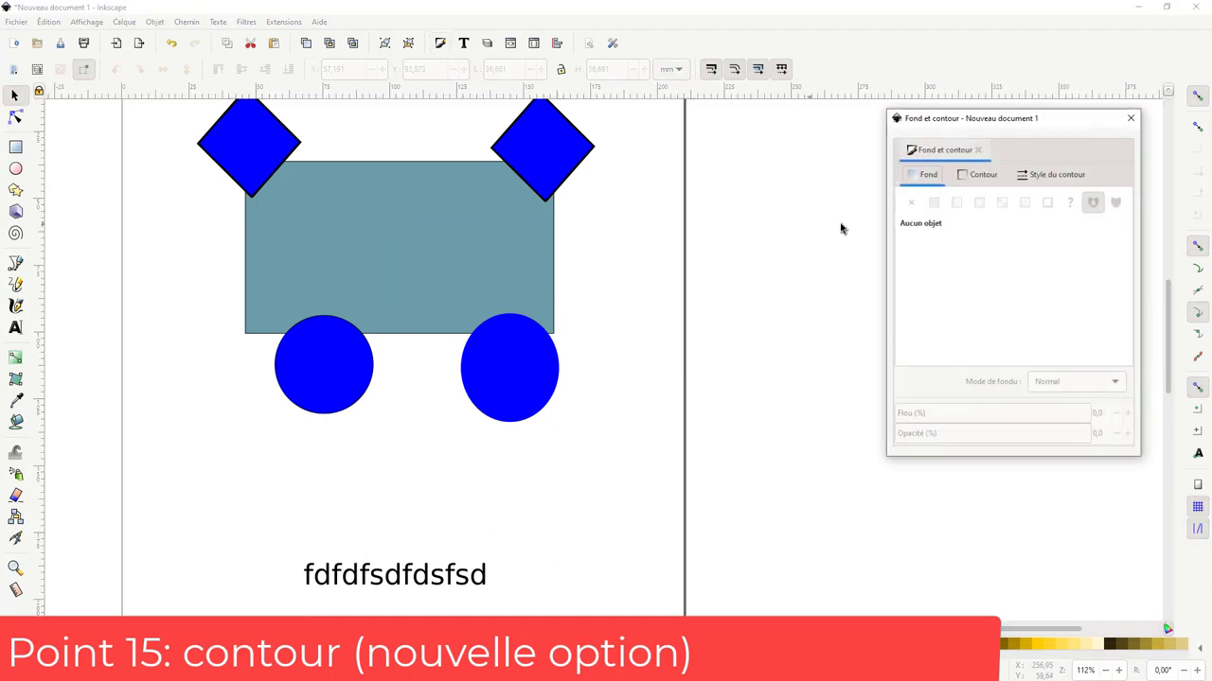
Select the right-hand blue circle and list its stroke width units, including Hairline
left_click(980, 177)
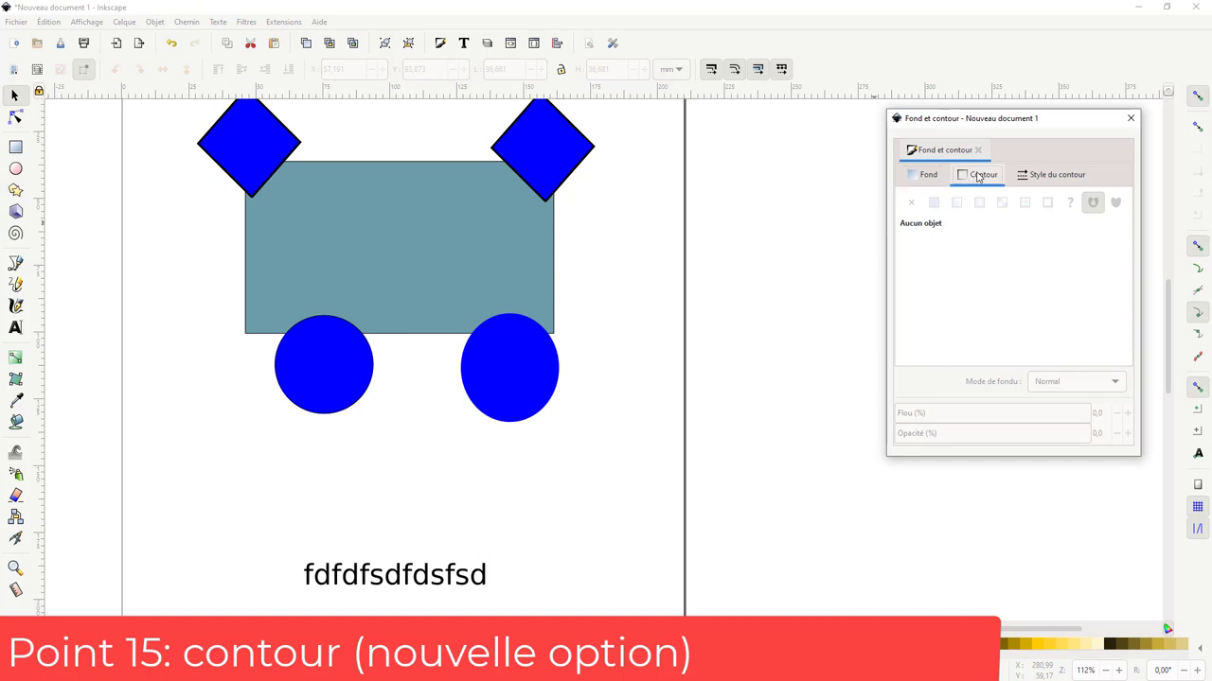
left_click(497, 381)
left_click(1056, 177)
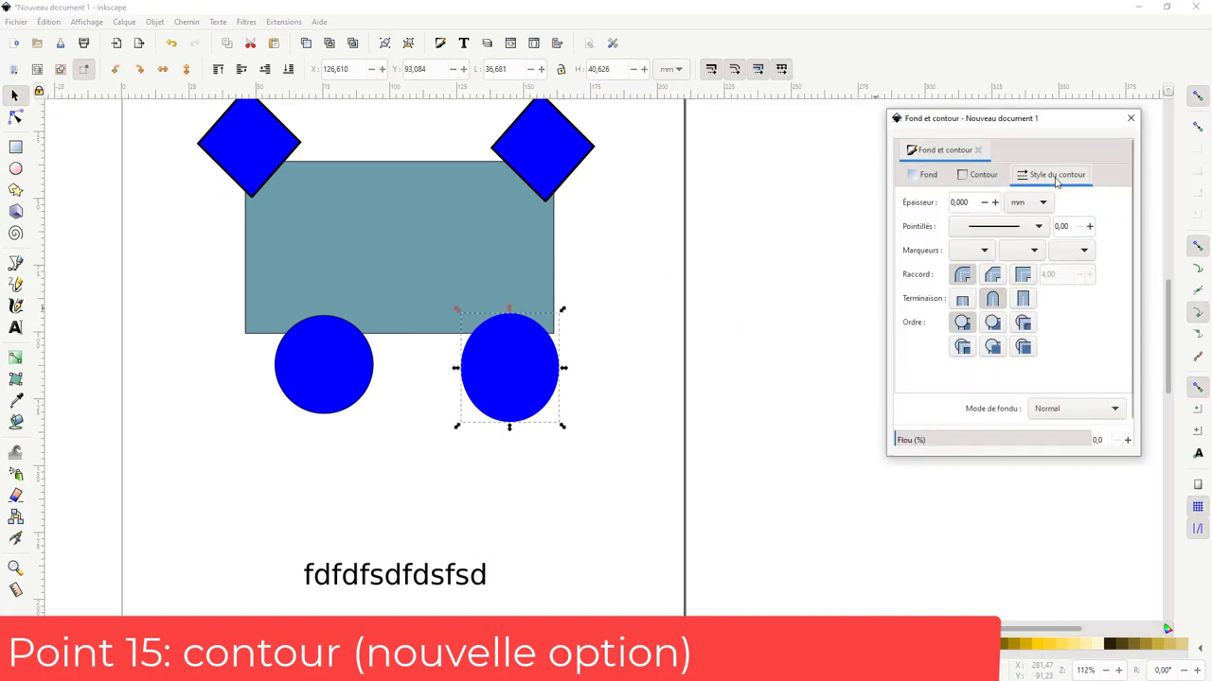
left_click(1045, 203)
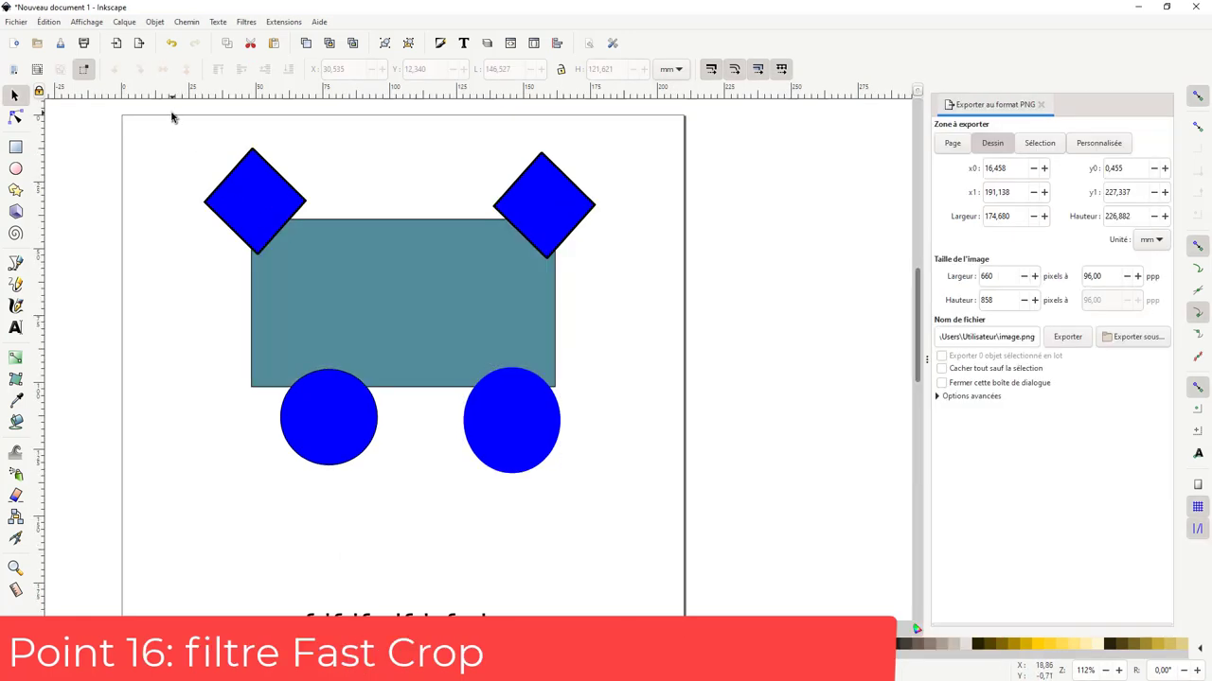
Rubber-band select the diamonds, rectangle and circles, browse the Filtres menu, then delete the shapes
left_click_drag(172, 115, 603, 499)
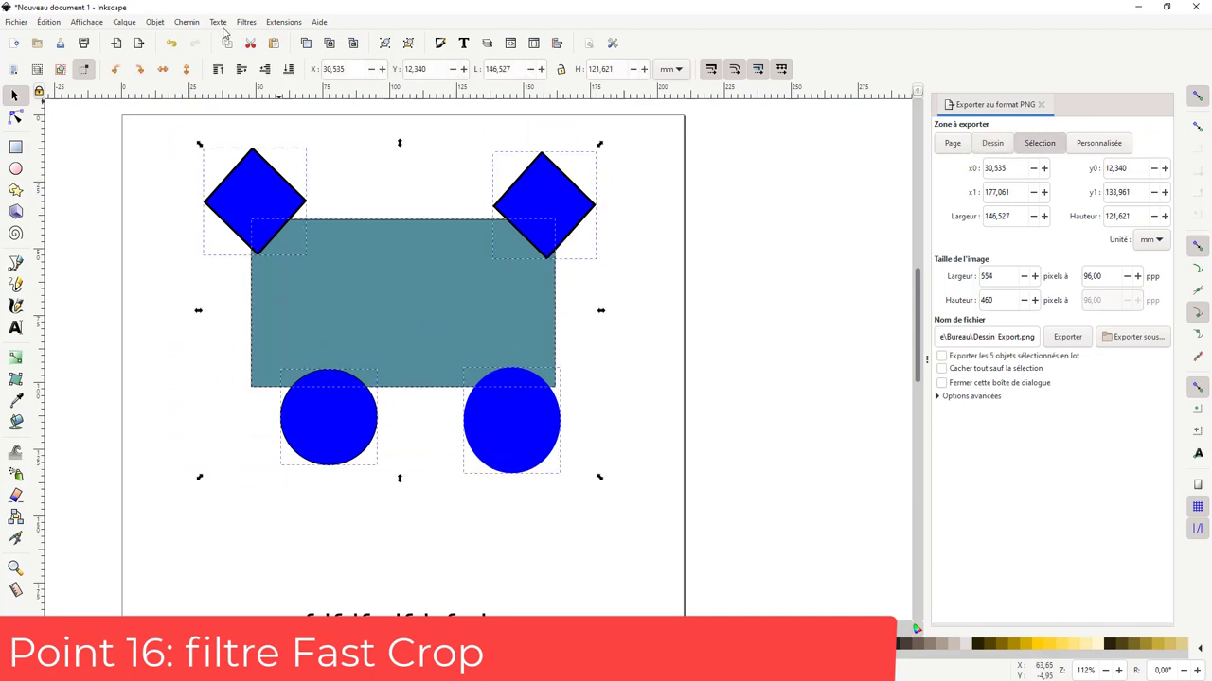
left_click(247, 23)
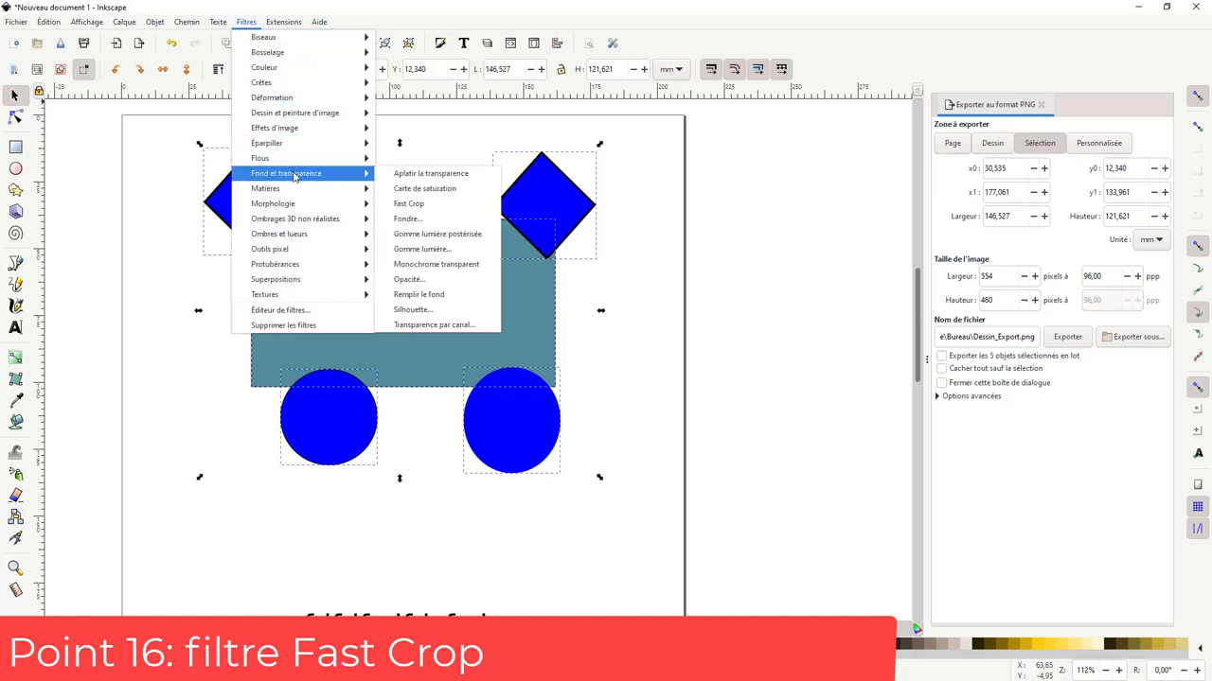
mouse_move(286, 173)
left_click(705, 288)
left_click(360, 248)
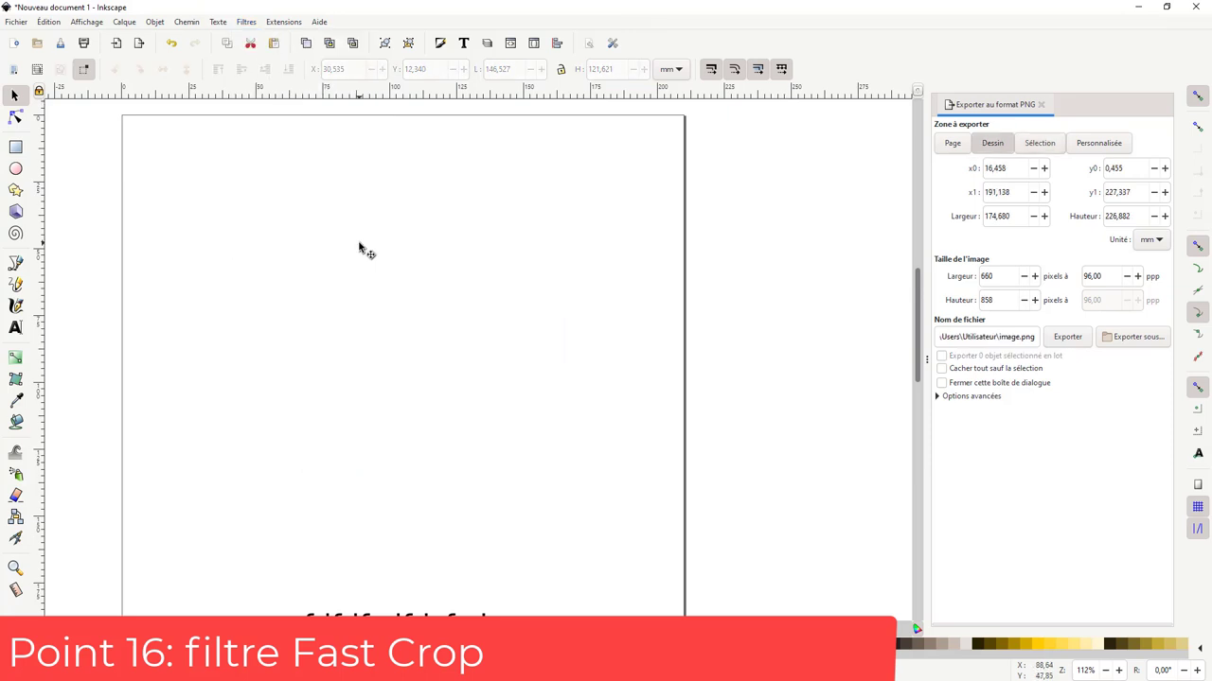
Draw a large teal circle and convert it with Chemin > Objet en chemin
left_click(16, 169)
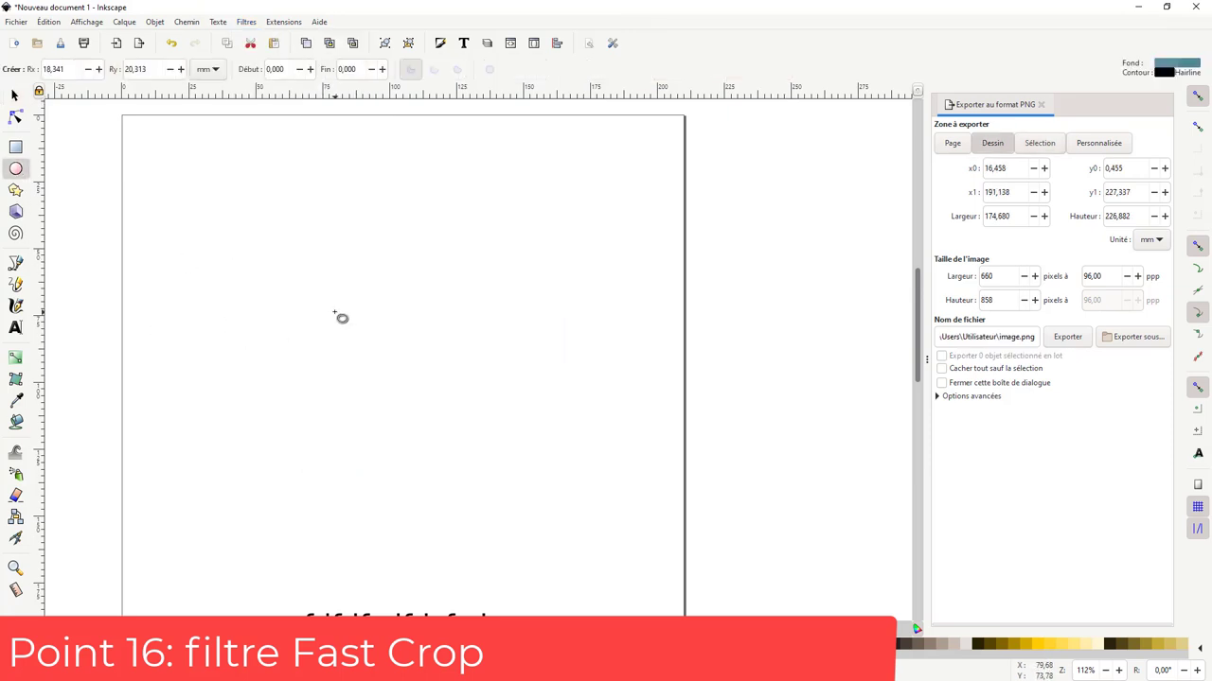
left_click_drag(311, 298, 554, 547)
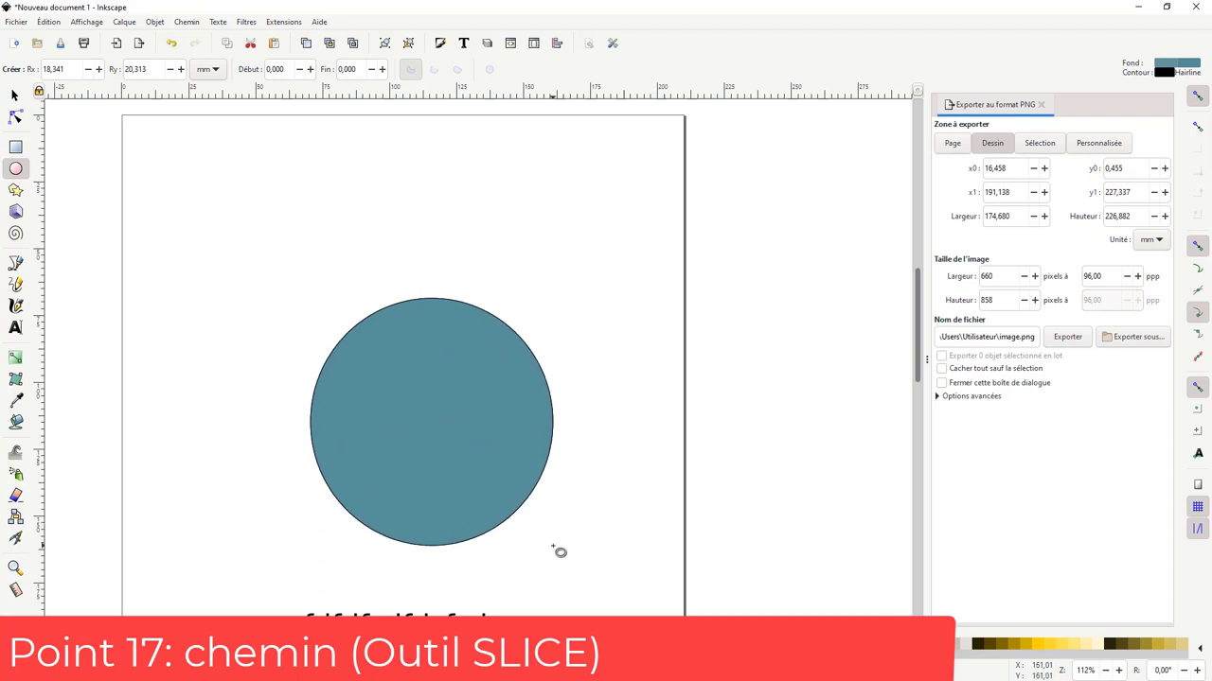
left_click(15, 116)
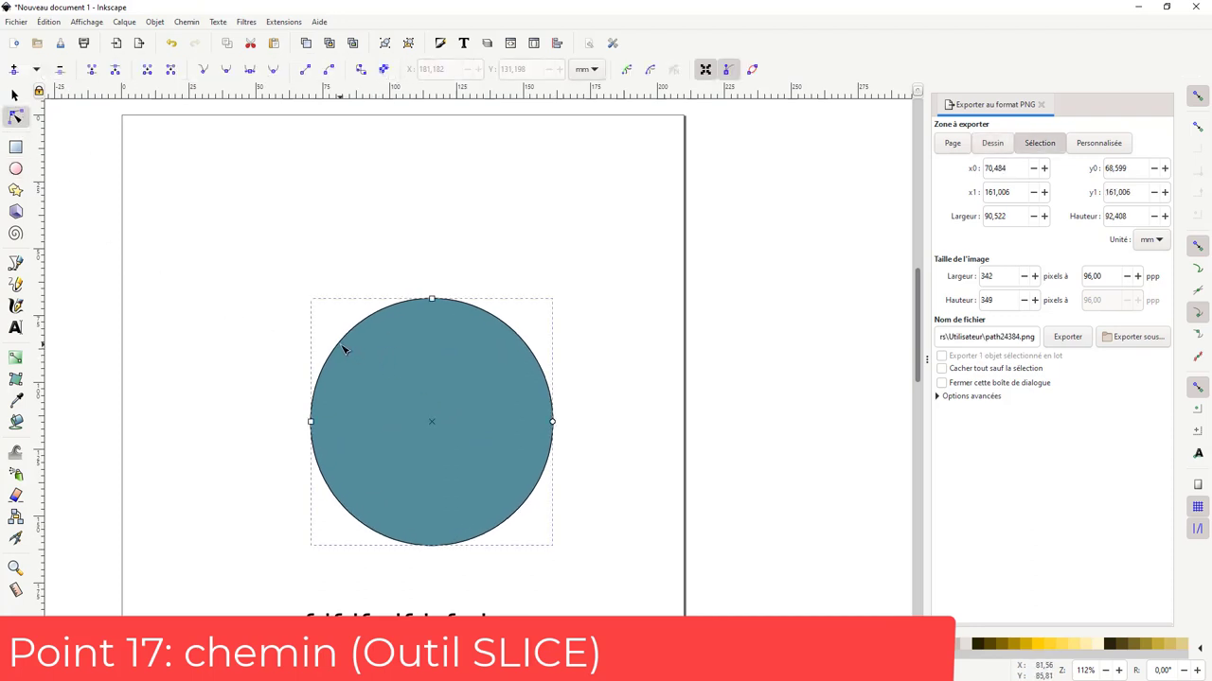
left_click(185, 22)
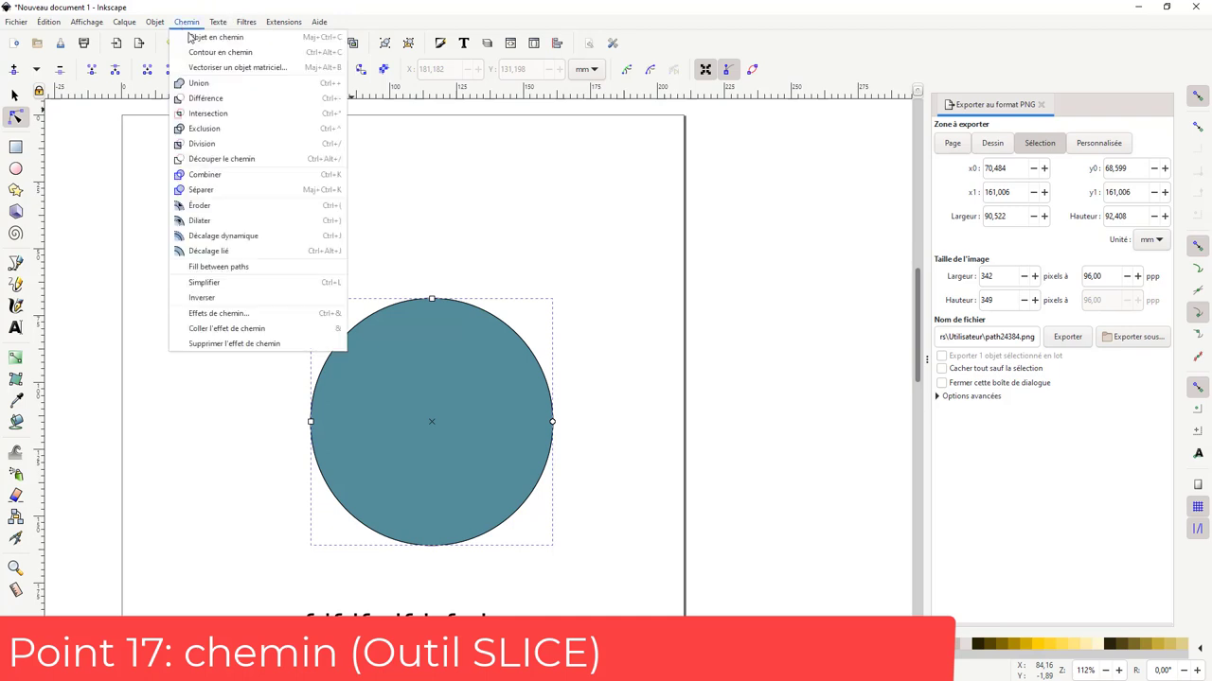
left_click(202, 38)
Add two nodes on the outline and drag the top node down to dent the circle
double_click(351, 330)
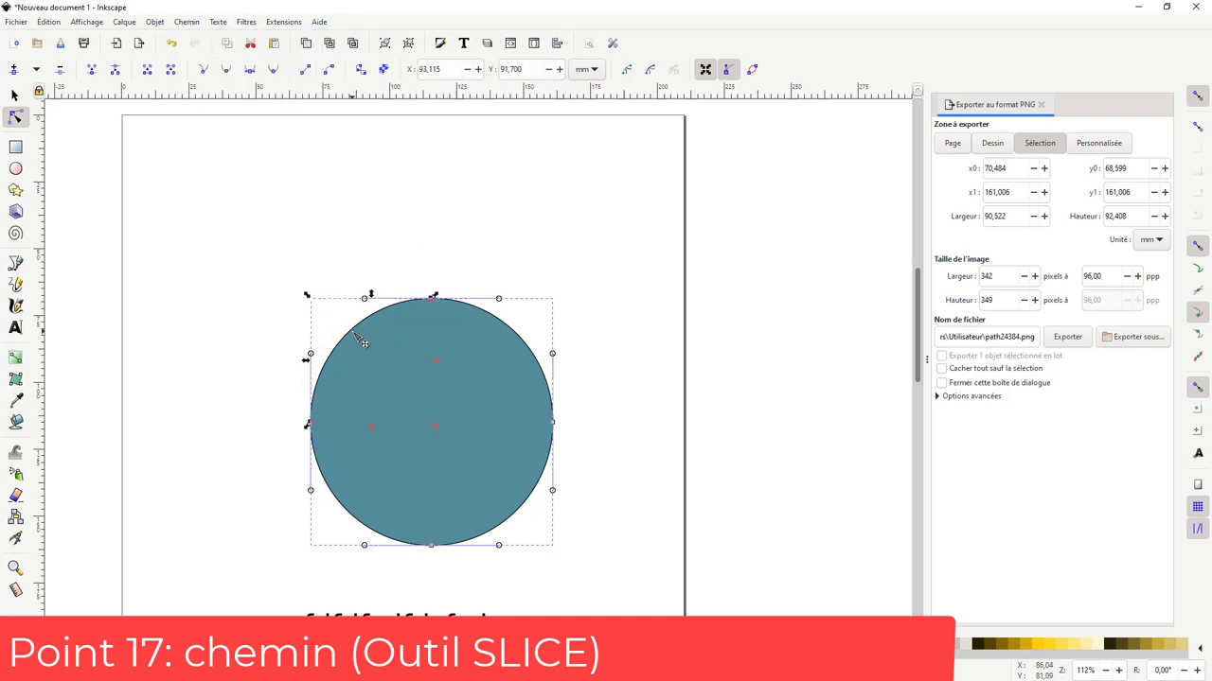
double_click(523, 342)
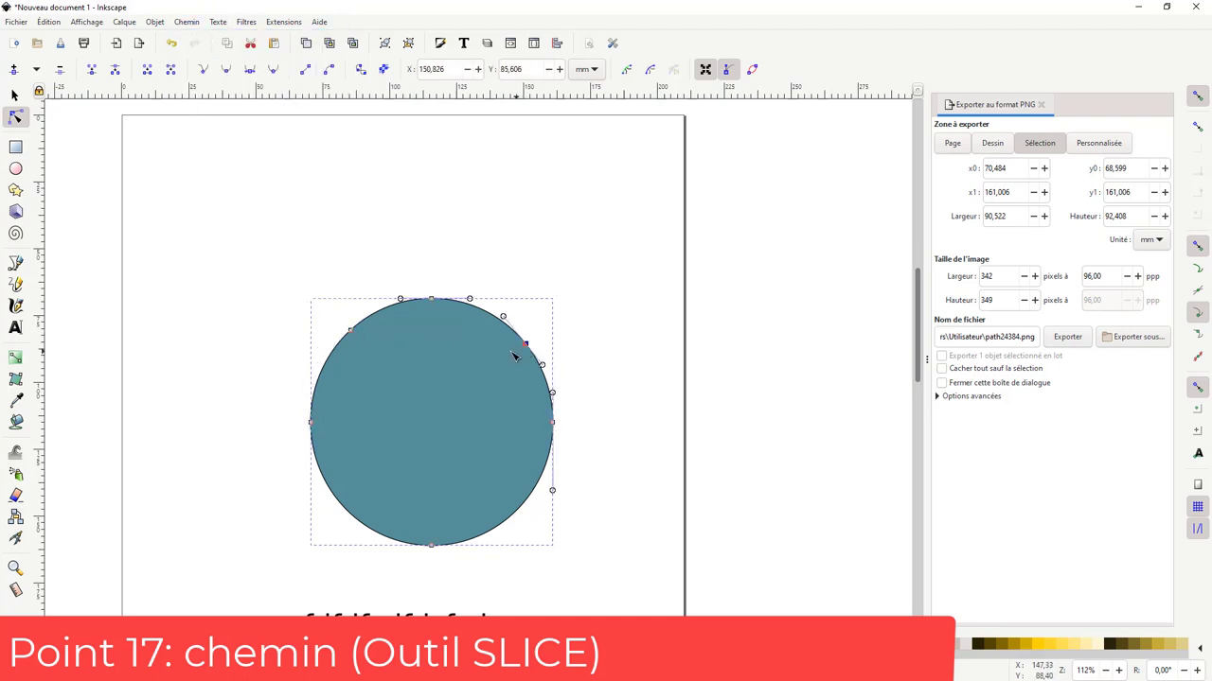
left_click(430, 299)
left_click_drag(432, 305, 436, 369)
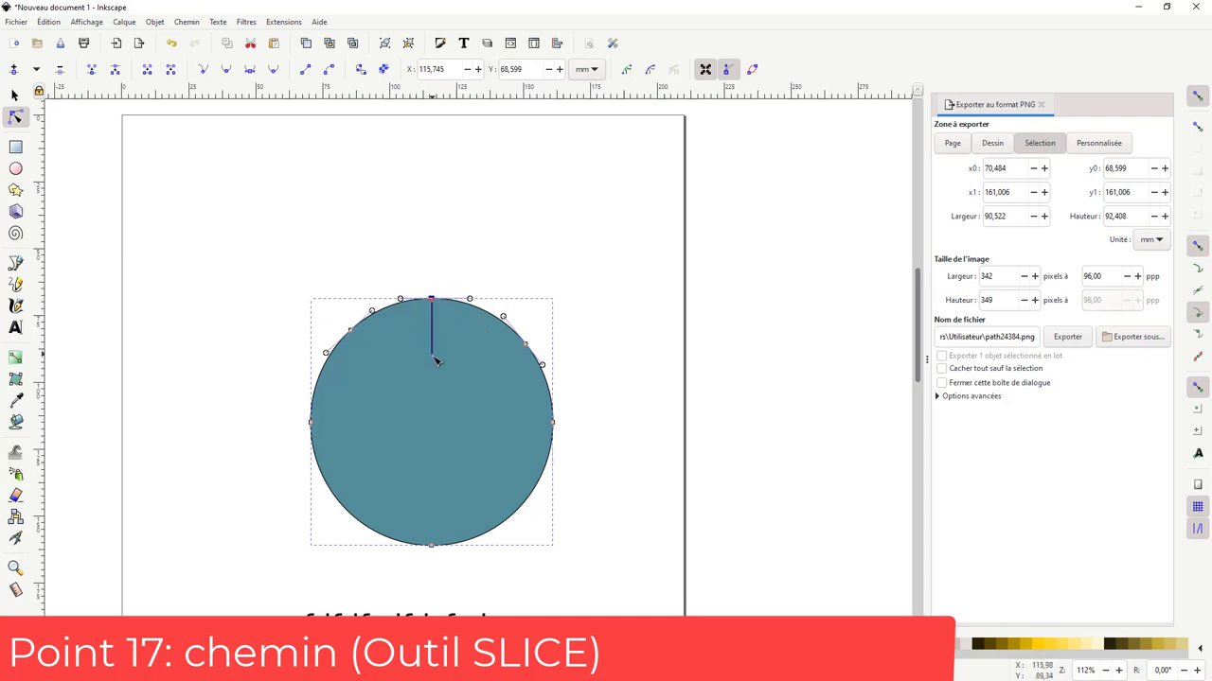
left_click_drag(431, 299, 433, 406)
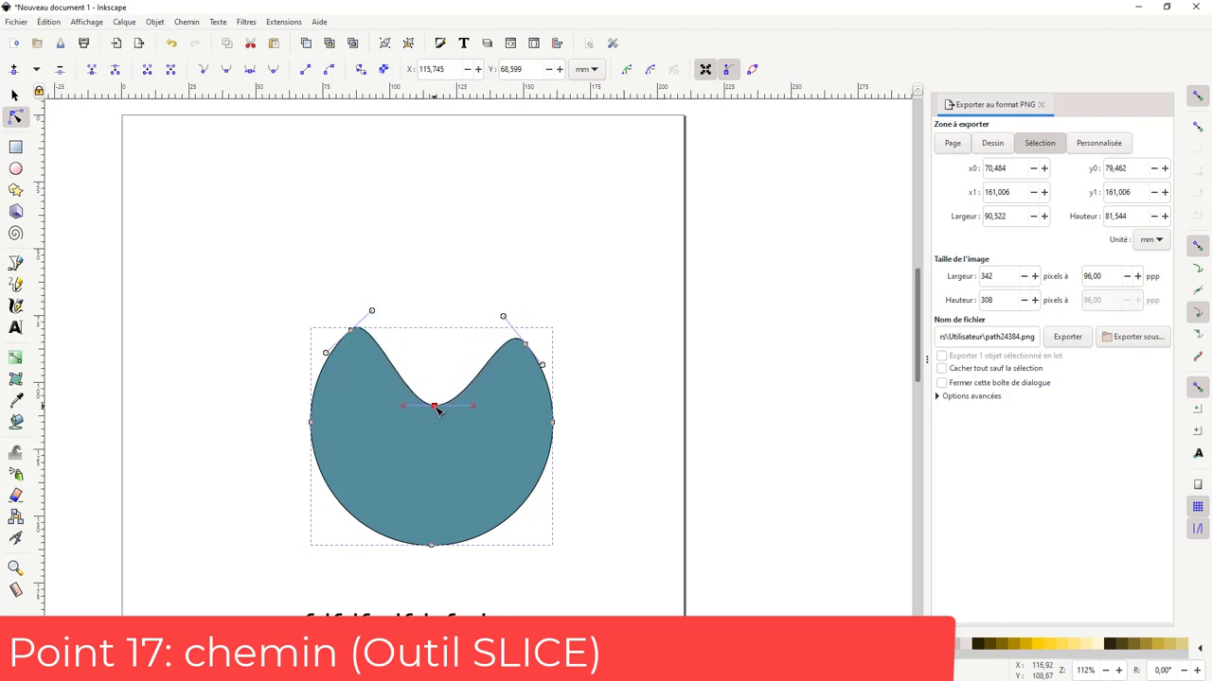
left_click(433, 289)
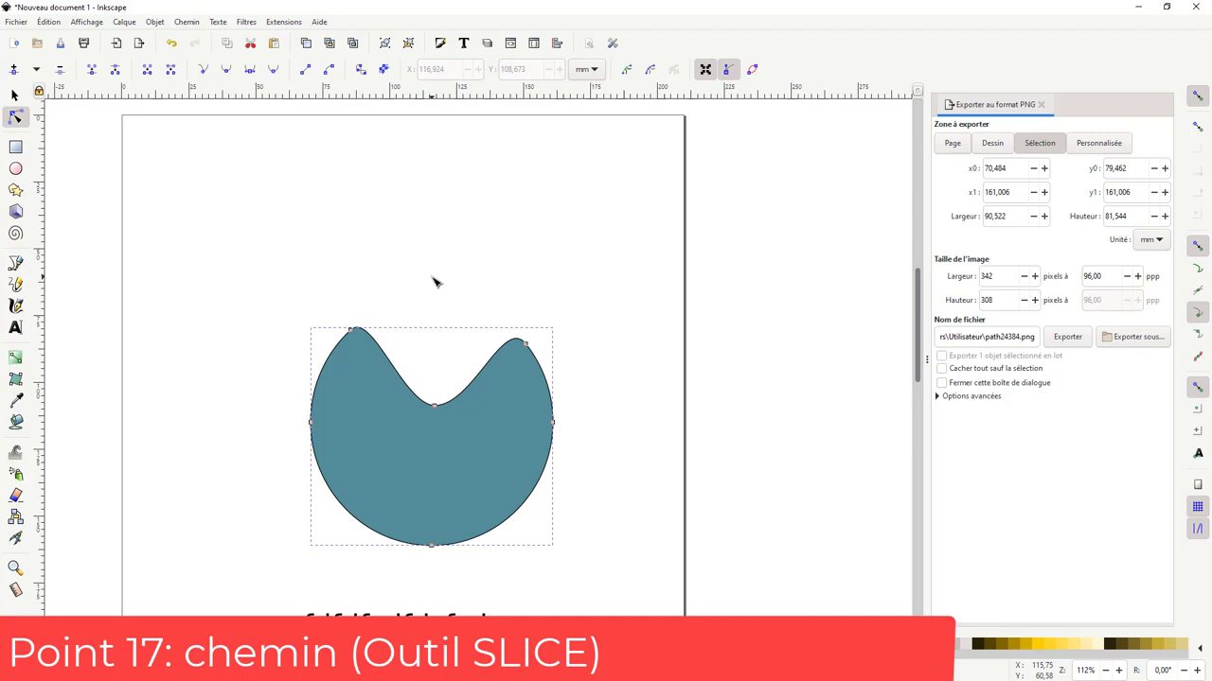
Apply the Camembert (Slice) path effect to the dented shape, found by searching 'slice'
left_click(188, 23)
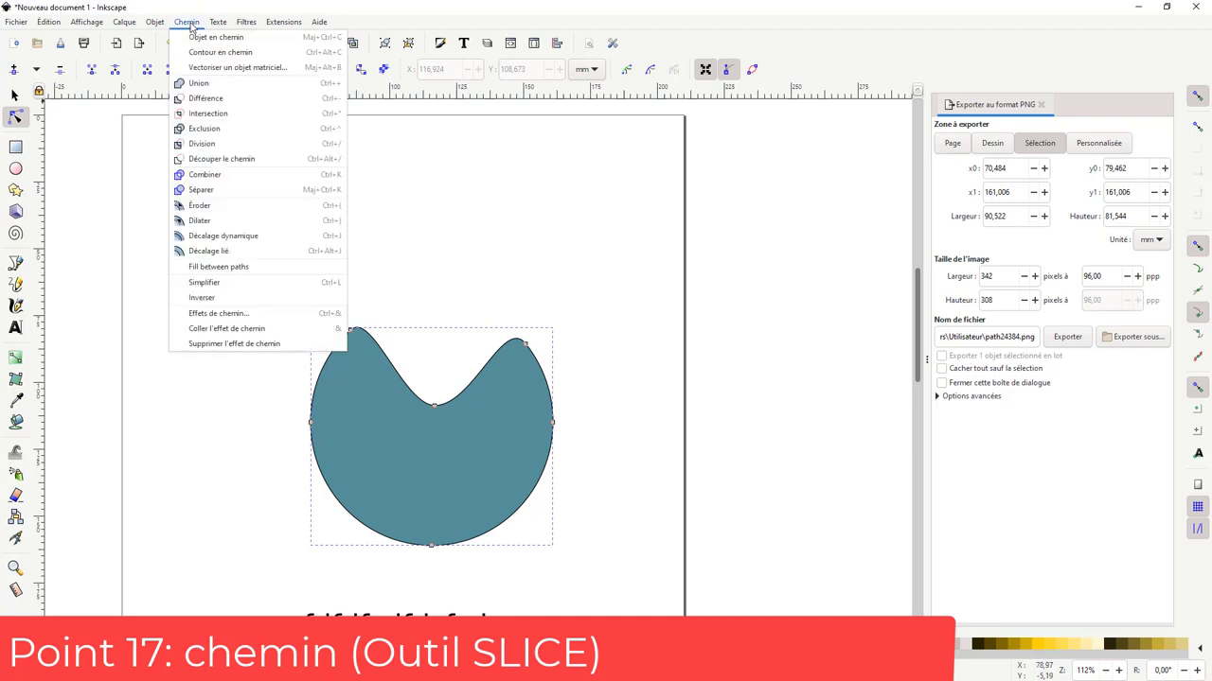
left_click(238, 312)
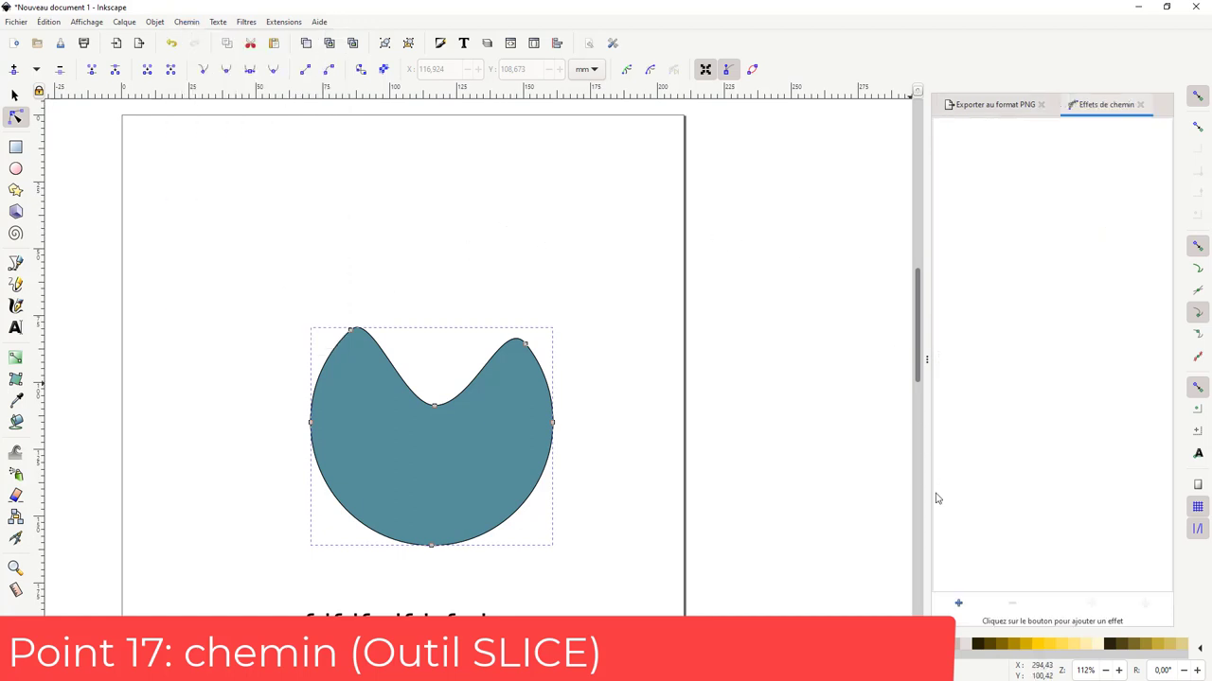
left_click(958, 603)
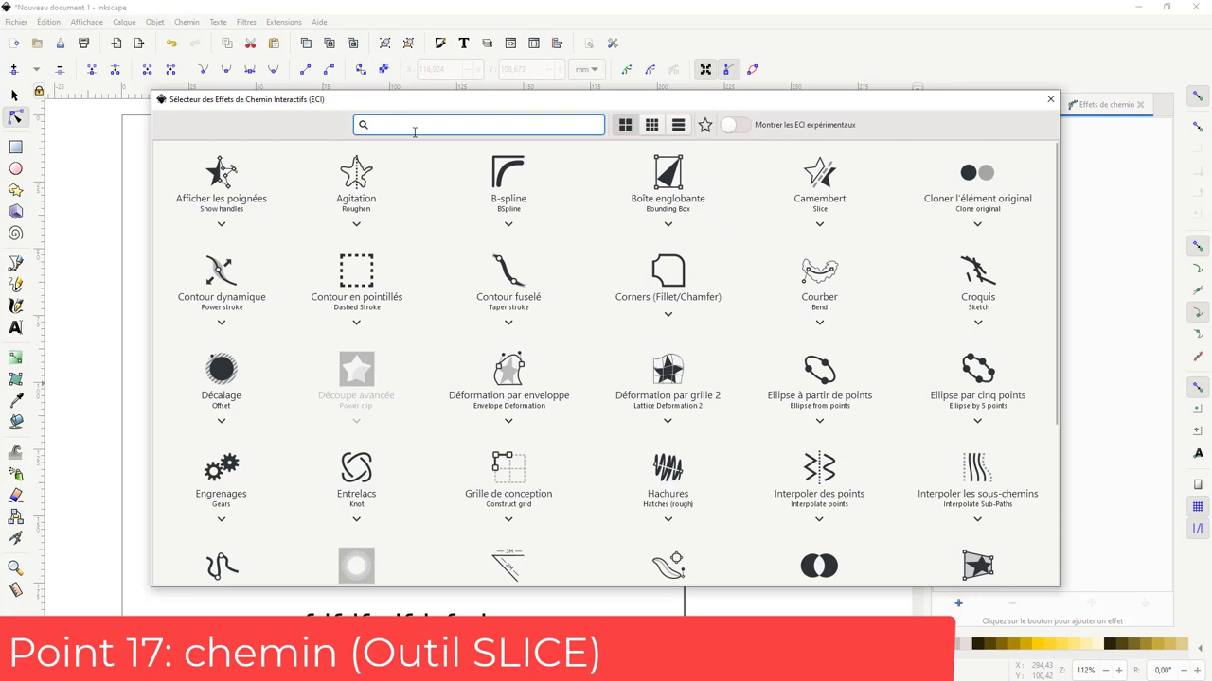
type("slice")
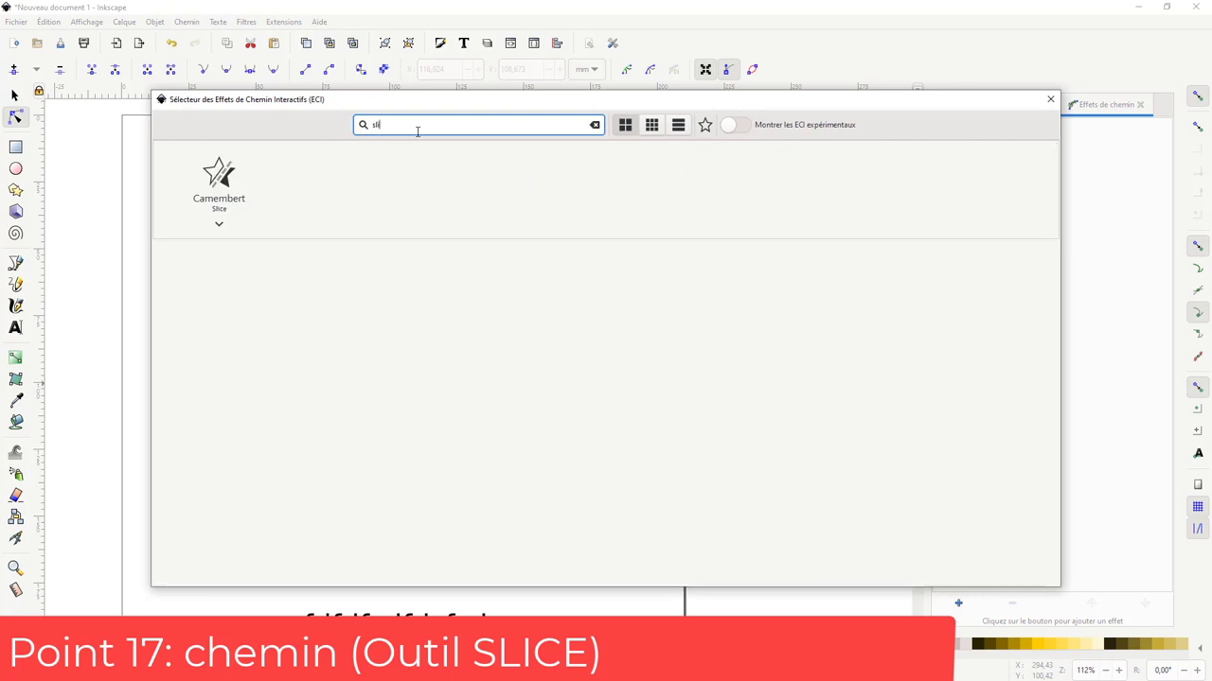
left_click(216, 188)
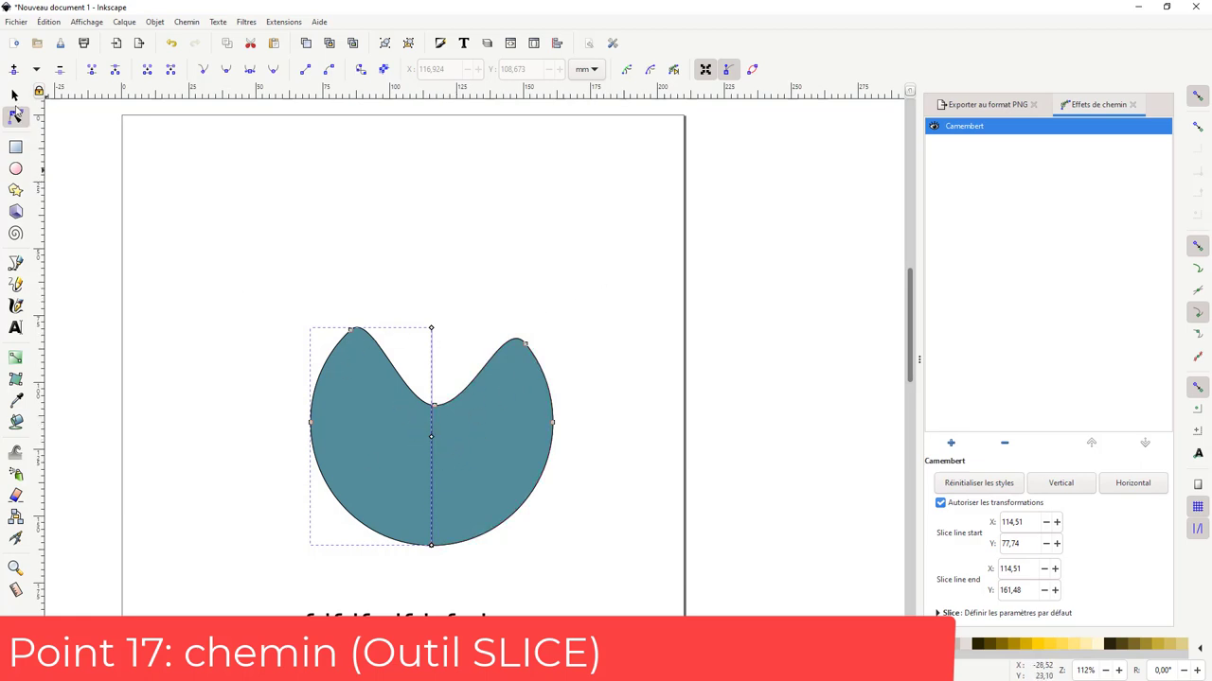
left_click(14, 95)
Drag the two slice pieces apart to different spots on the page
mouse_move(395, 453)
left_mouse_down()
mouse_move(256, 301)
mouse_move(335, 268)
mouse_move(273, 296)
left_mouse_up()
left_click_drag(487, 445, 572, 276)
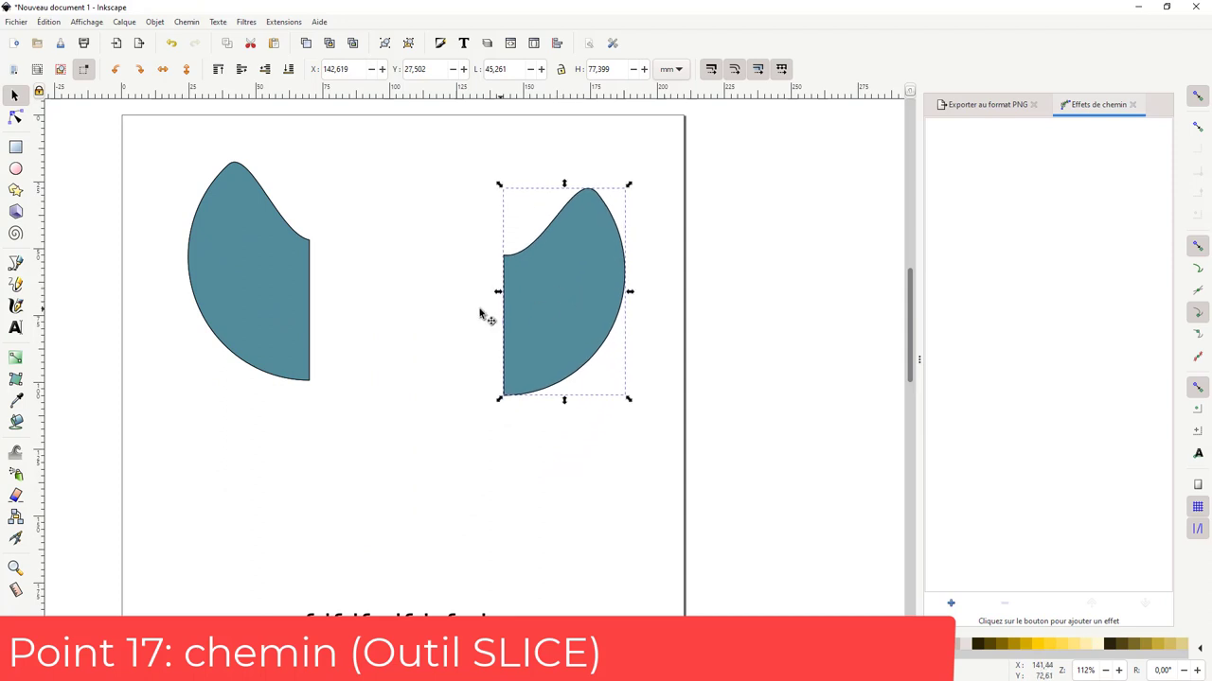
left_click_drag(261, 259, 221, 351)
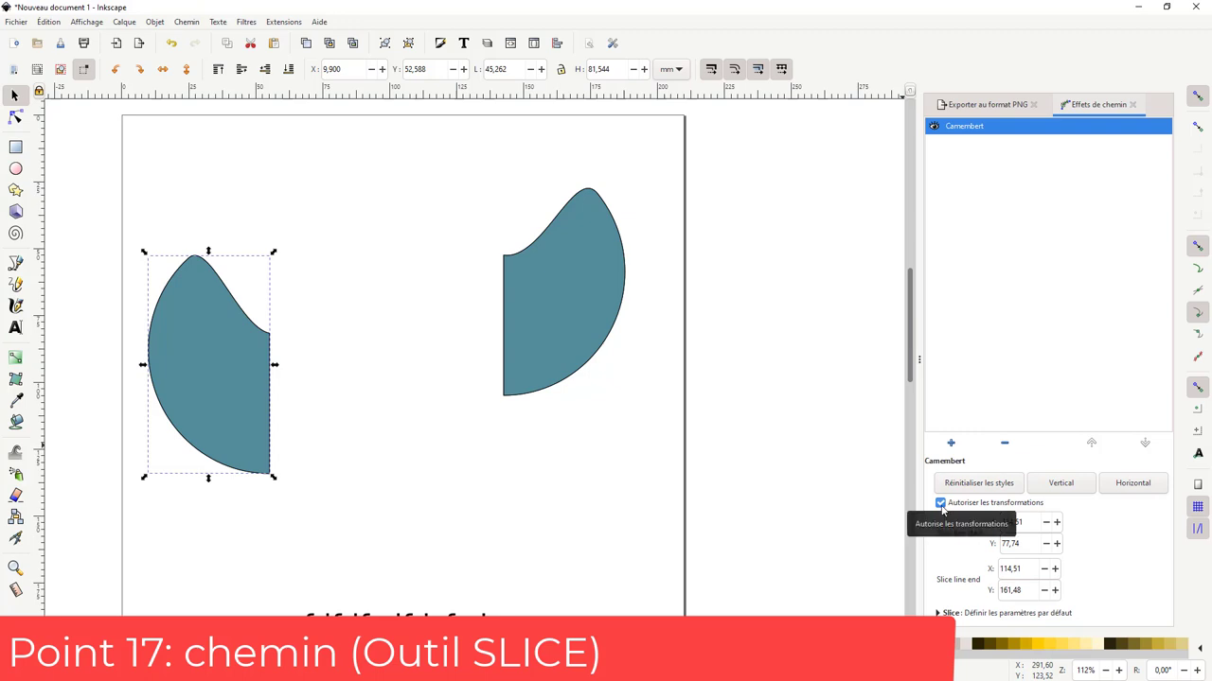
left_click(940, 502)
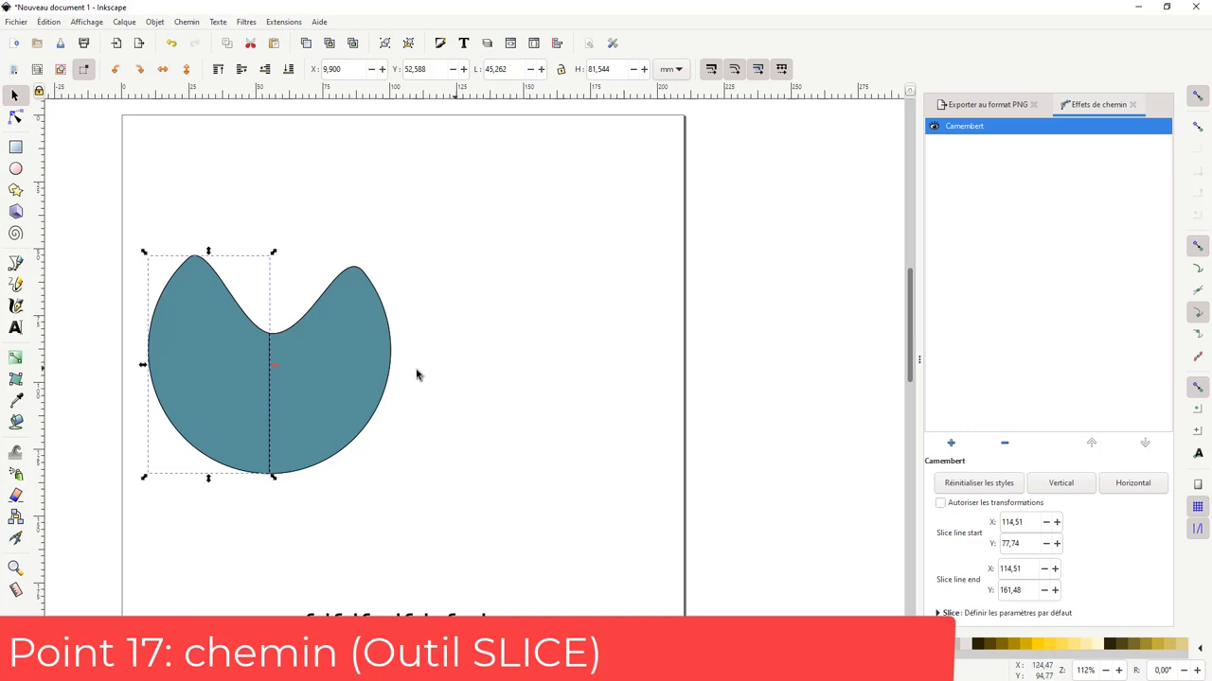
mouse_move(341, 397)
left_mouse_down()
mouse_move(469, 256)
mouse_move(637, 438)
left_mouse_up()
Uncheck 'Autoriser les transformations' so the halves rejoin, then open the effect chooser
left_click(248, 388)
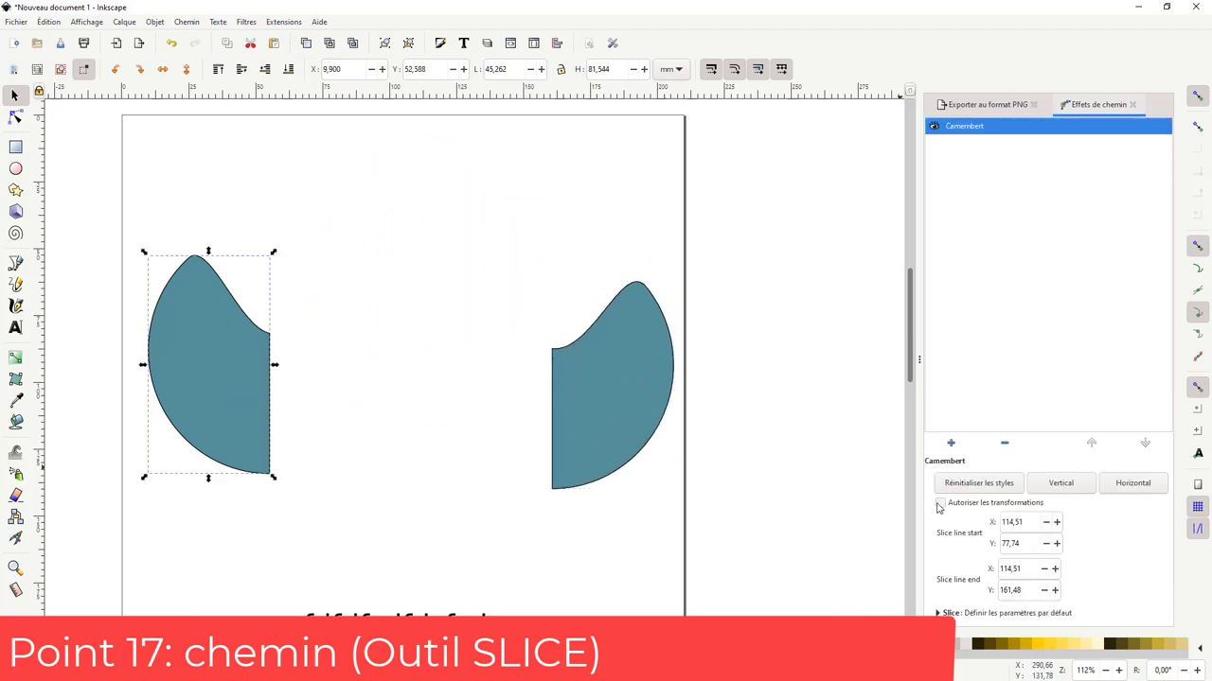
left_click(586, 378)
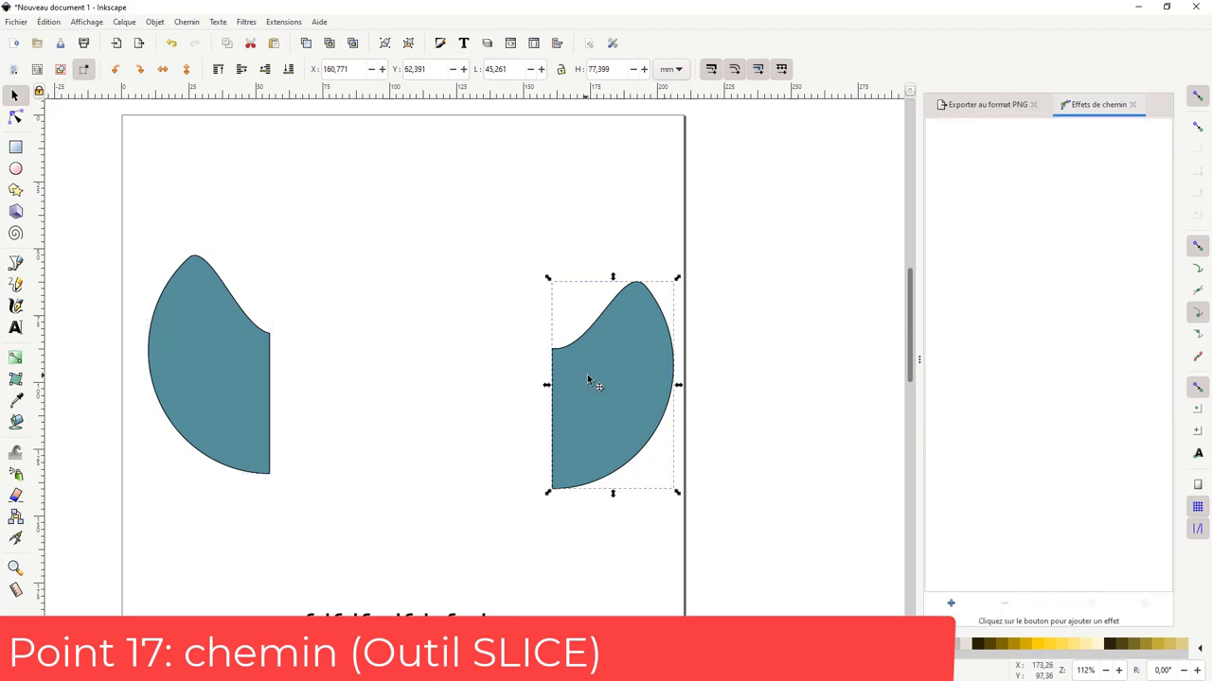
left_click(232, 367)
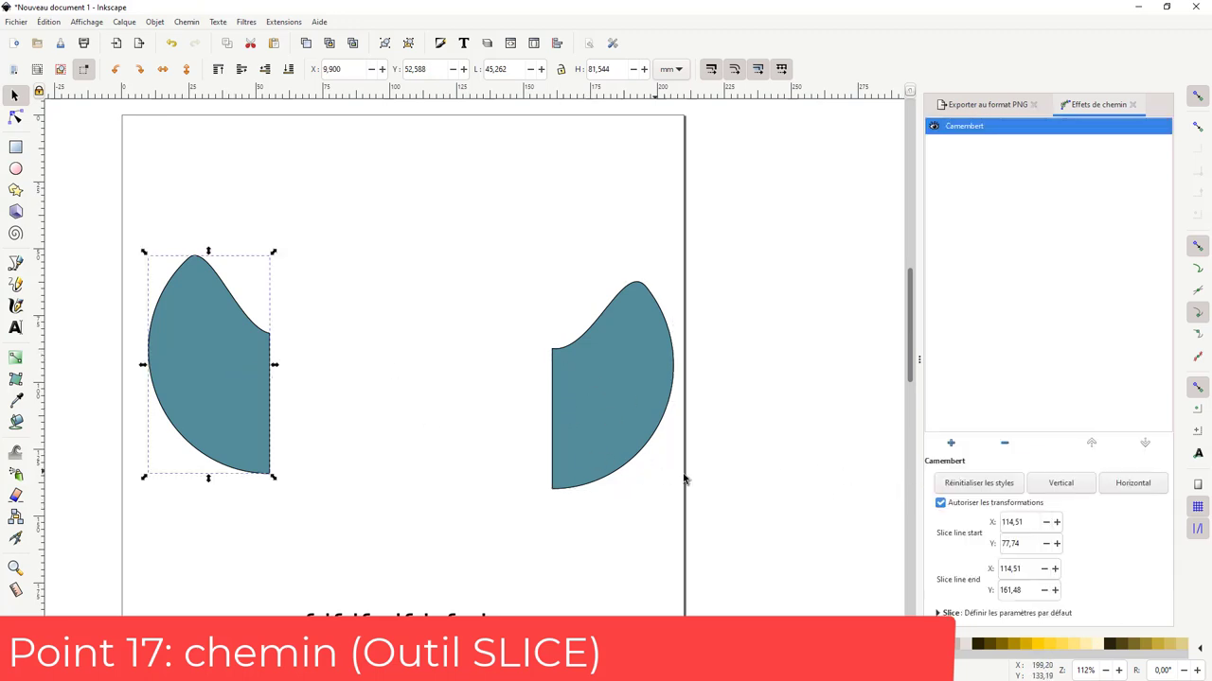
left_click(940, 504)
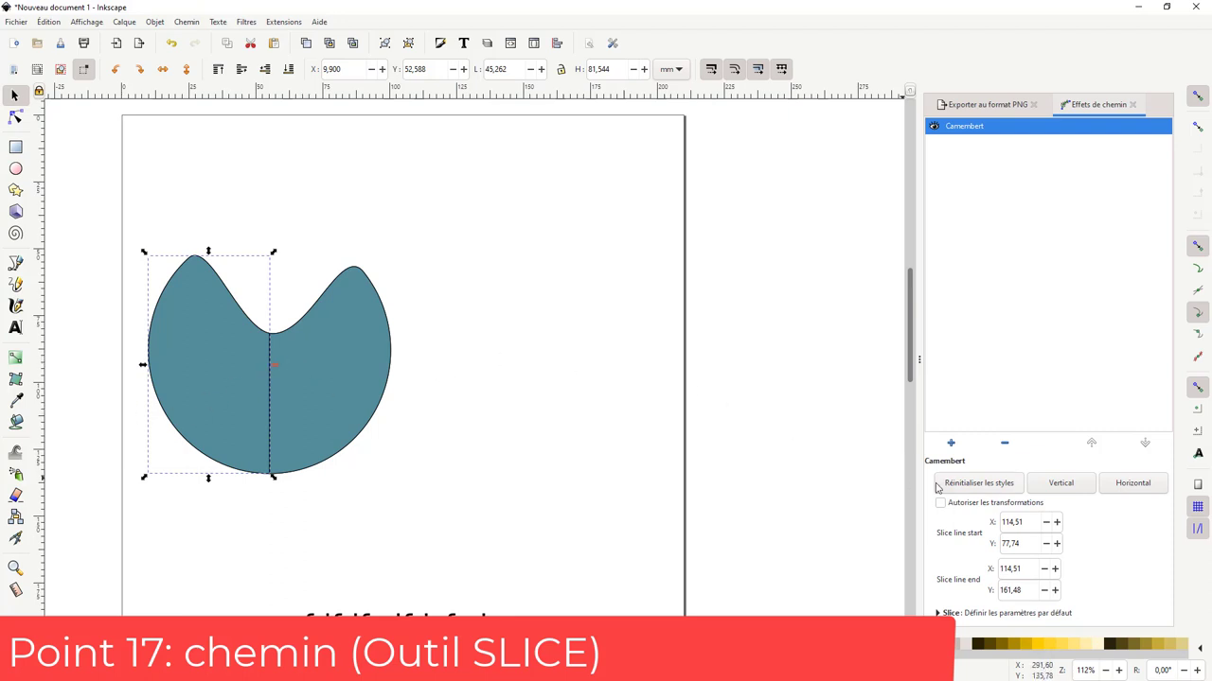
left_click(950, 443)
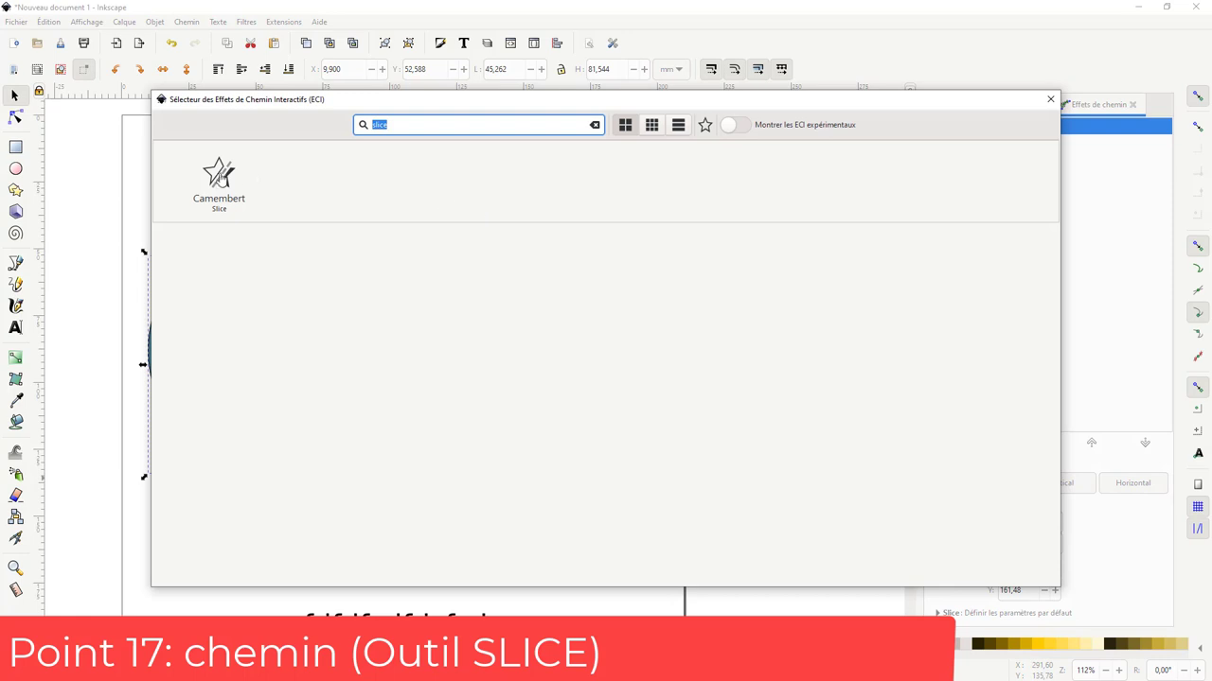
Add a second Slice effect and tilt its cut line diagonally across the shape
double_click(216, 179)
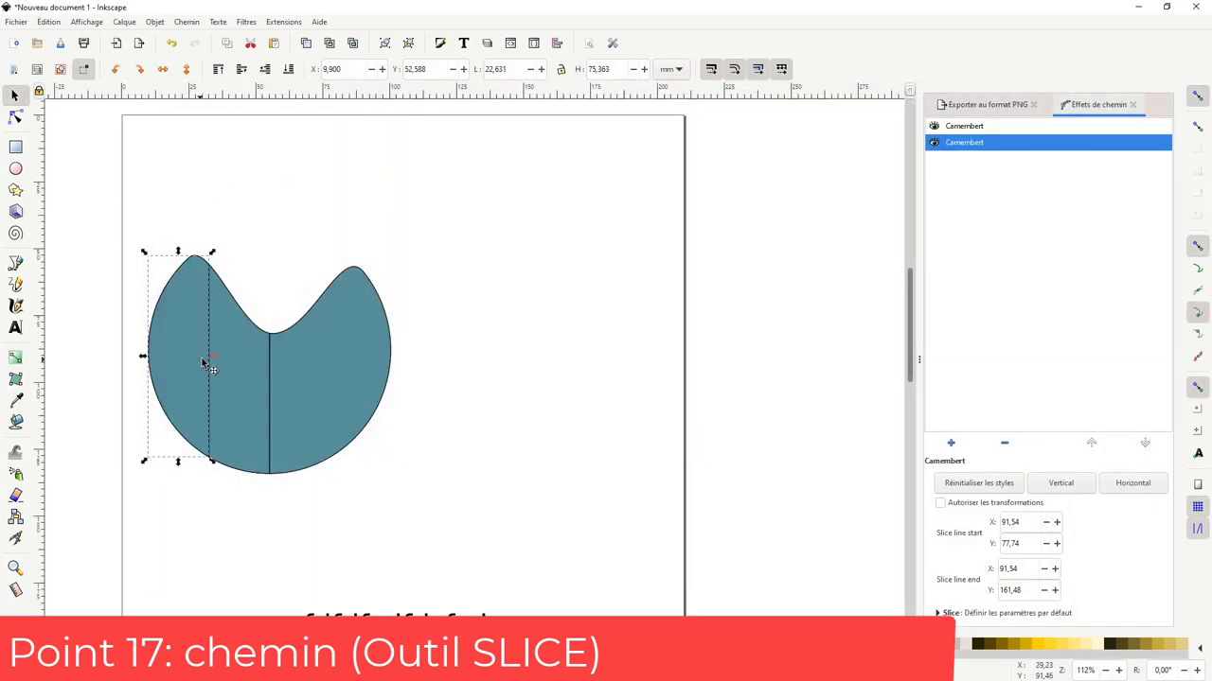
left_click_drag(213, 360, 217, 378)
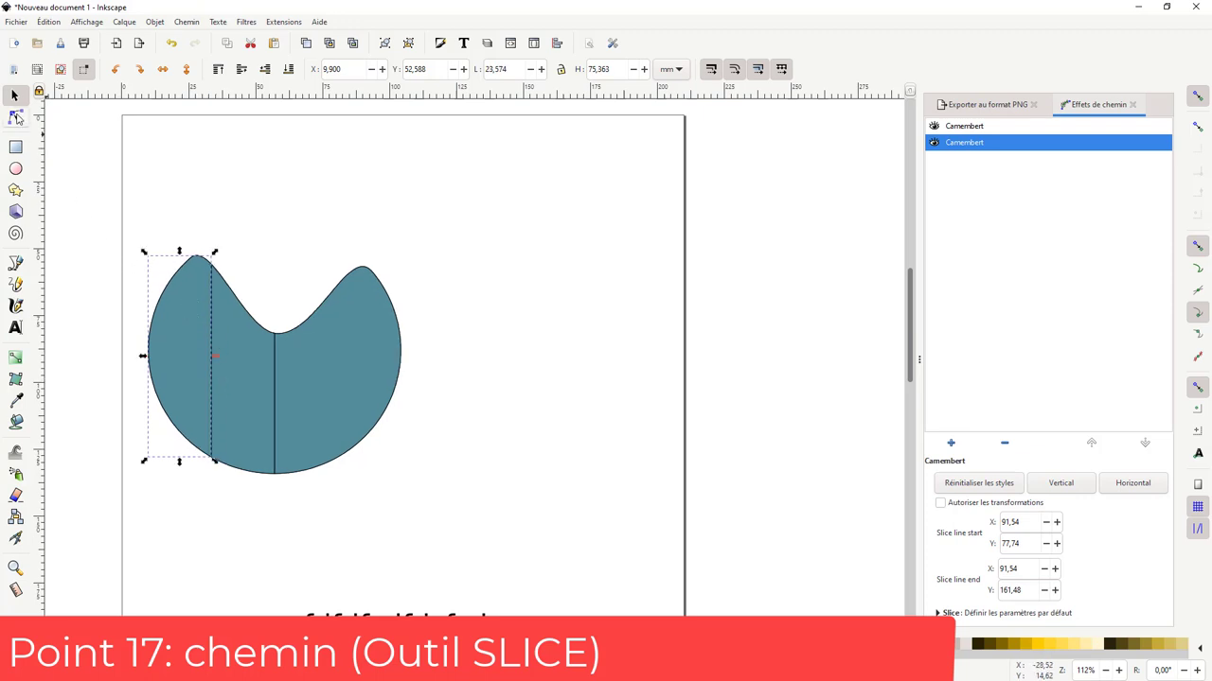
left_click(15, 117)
left_click_drag(212, 369, 310, 395)
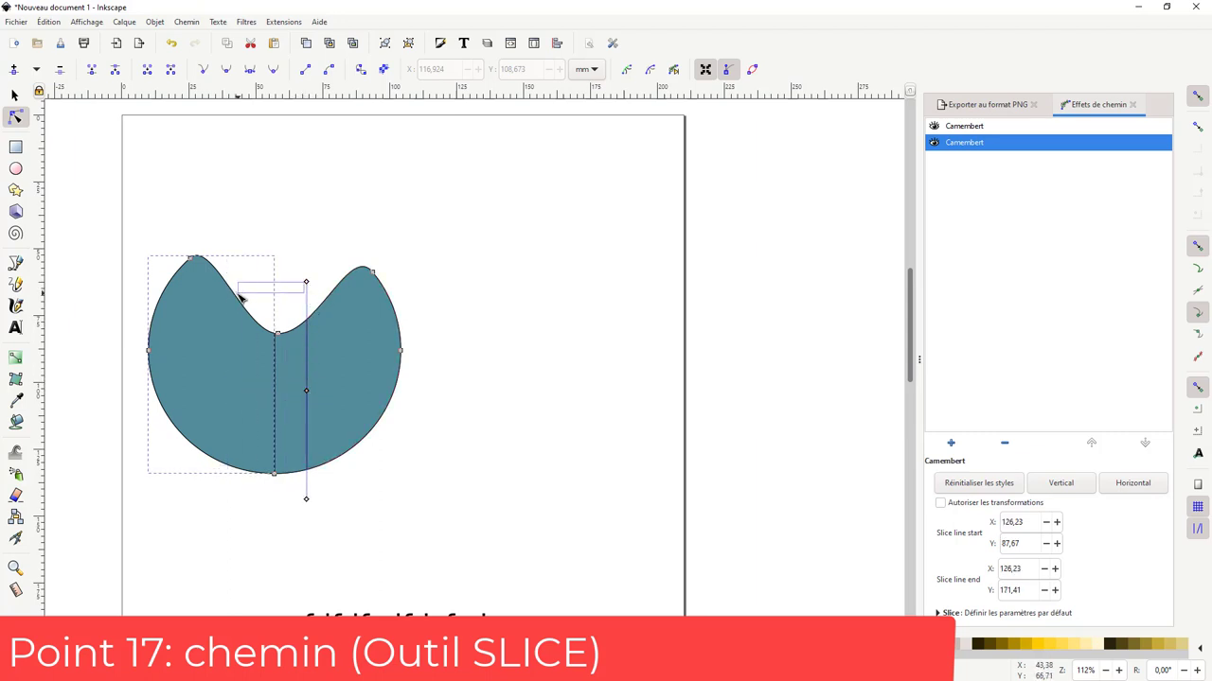
left_click_drag(307, 283, 132, 274)
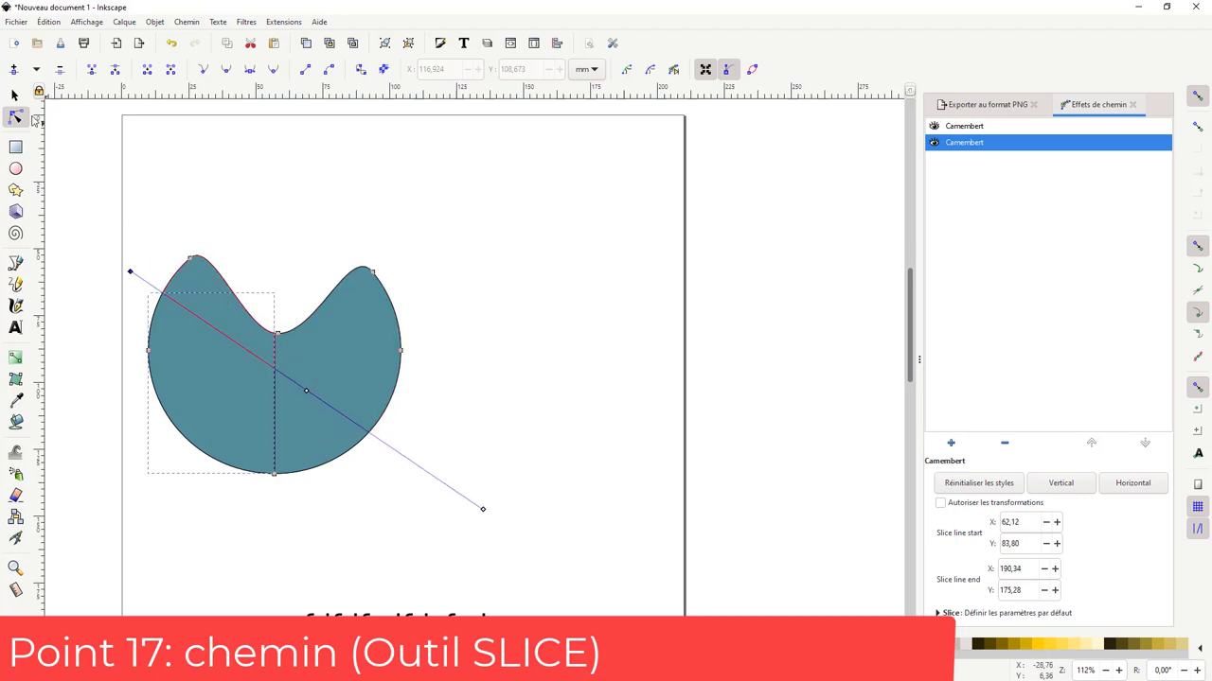
left_click(14, 95)
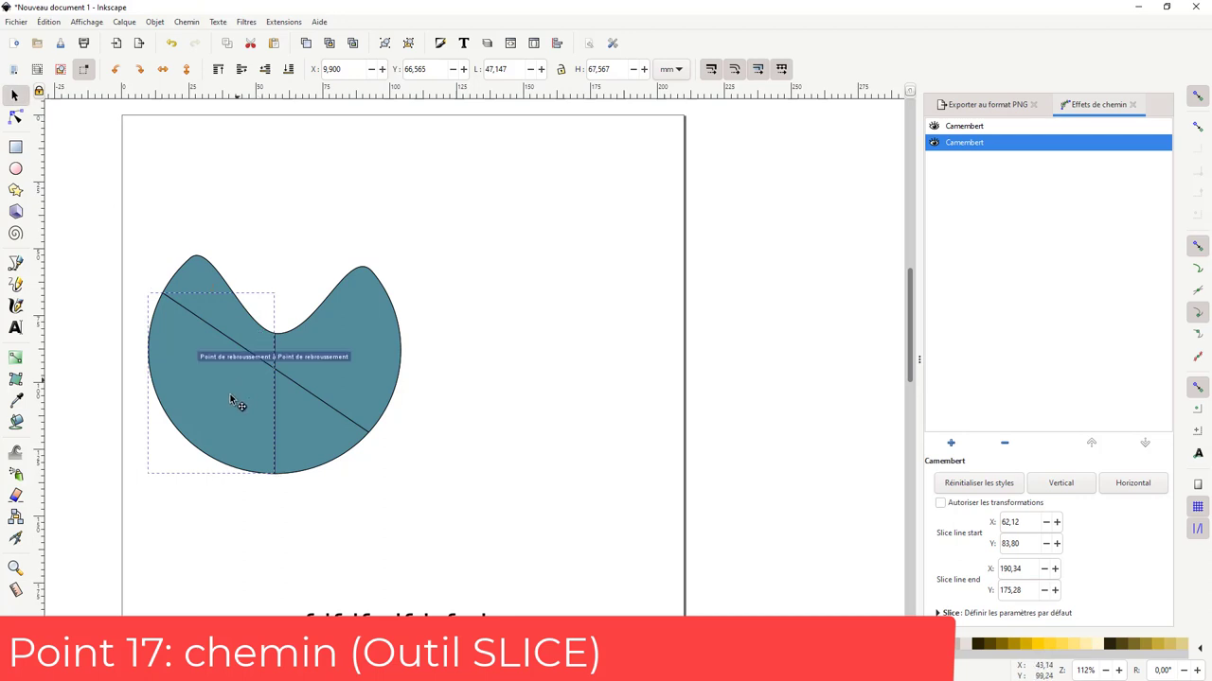
Check 'Autoriser les transformations' and spread the four slice pieces apart
left_click_drag(238, 382, 205, 426)
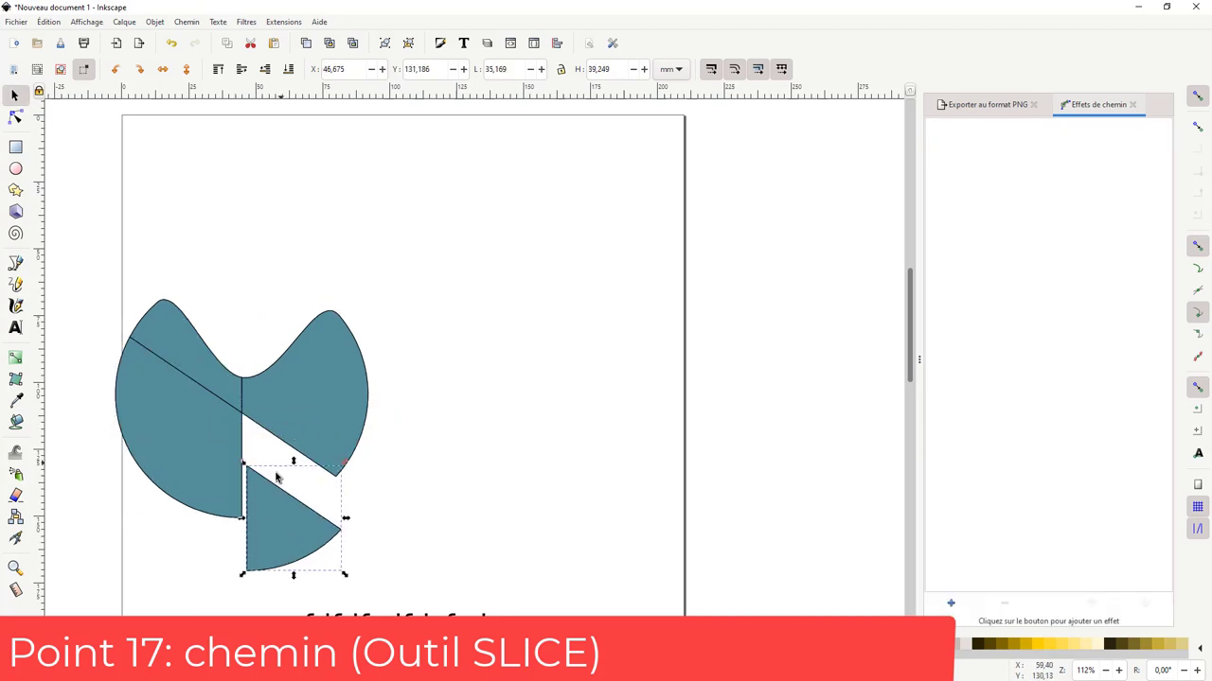
left_click(203, 465)
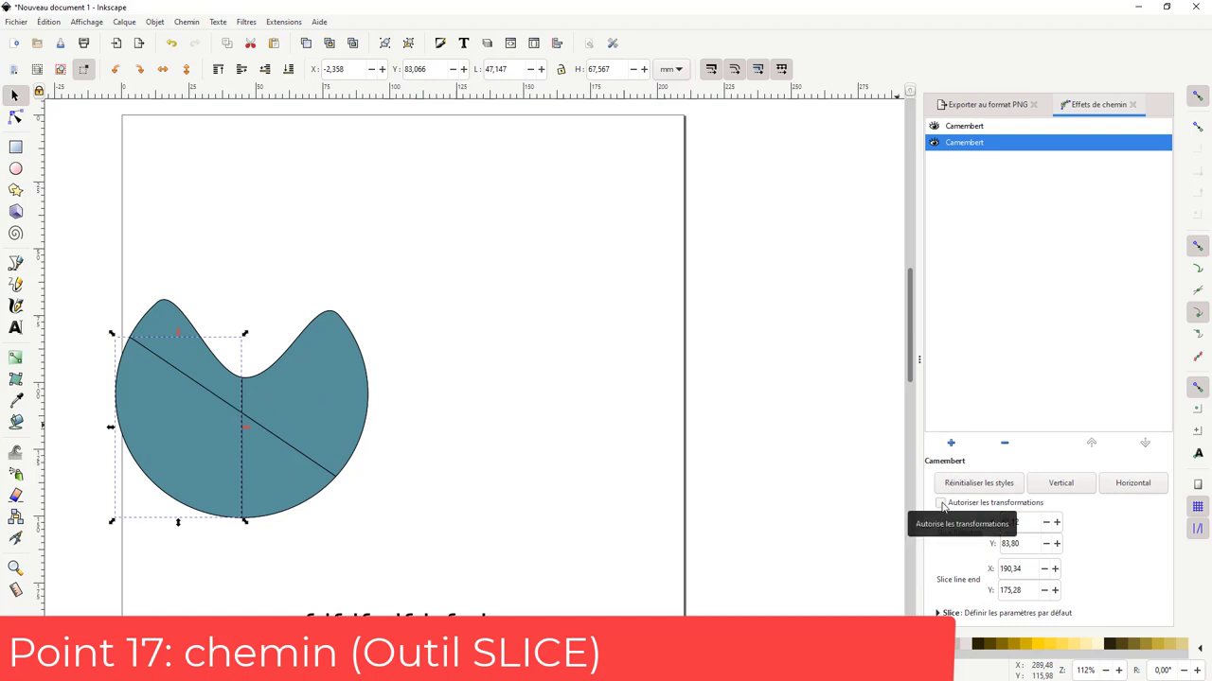
left_click(941, 503)
left_click_drag(358, 384, 488, 328)
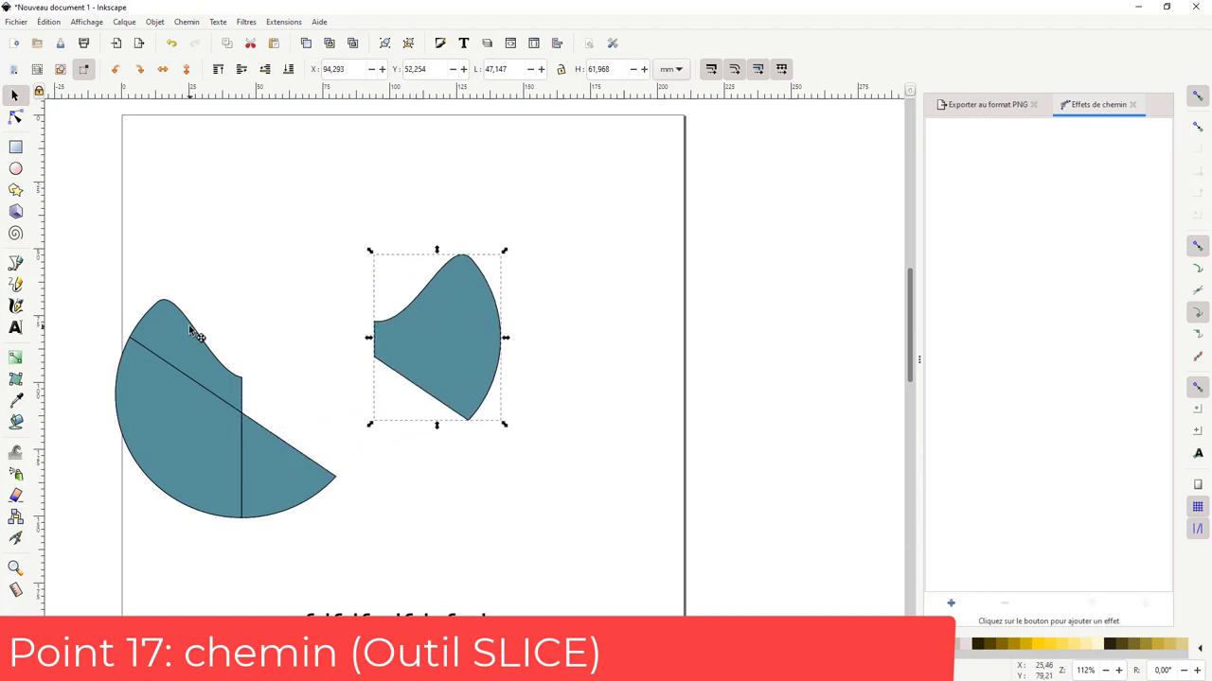
left_click_drag(195, 333, 212, 255)
left_click(161, 407)
left_click_drag(161, 407, 116, 439)
left_click_drag(284, 476, 422, 512)
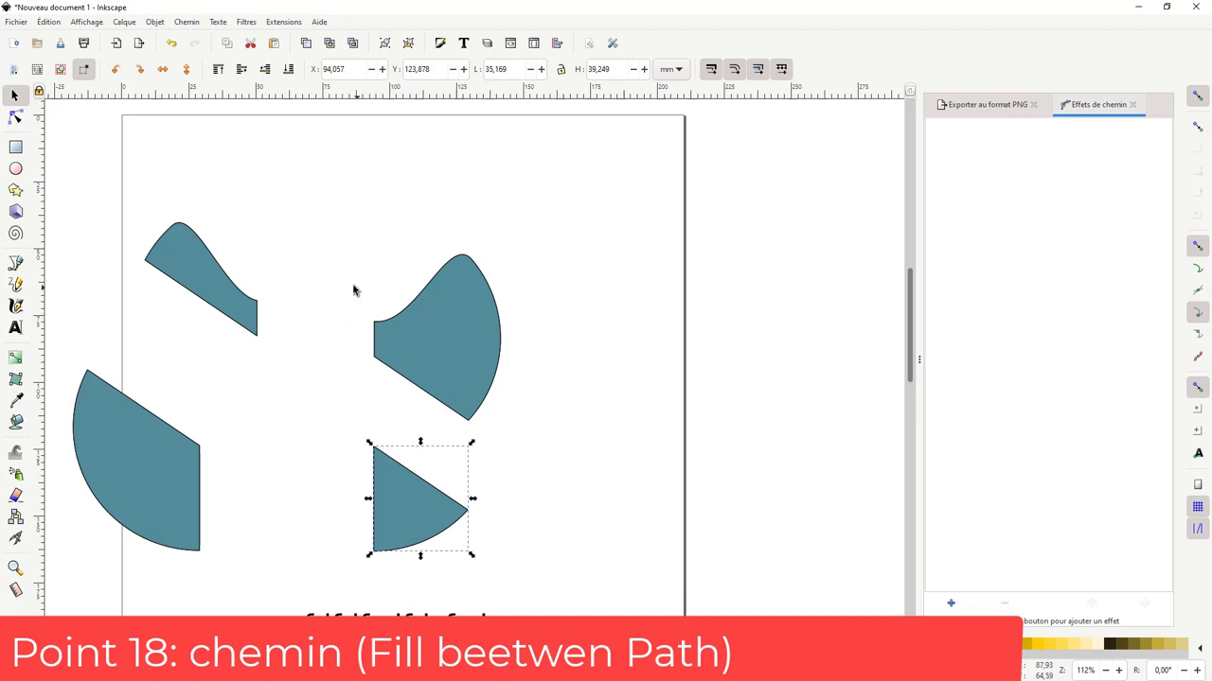
Draw curved black strokes with the Pencil near the top and select all three together
left_click(15, 283)
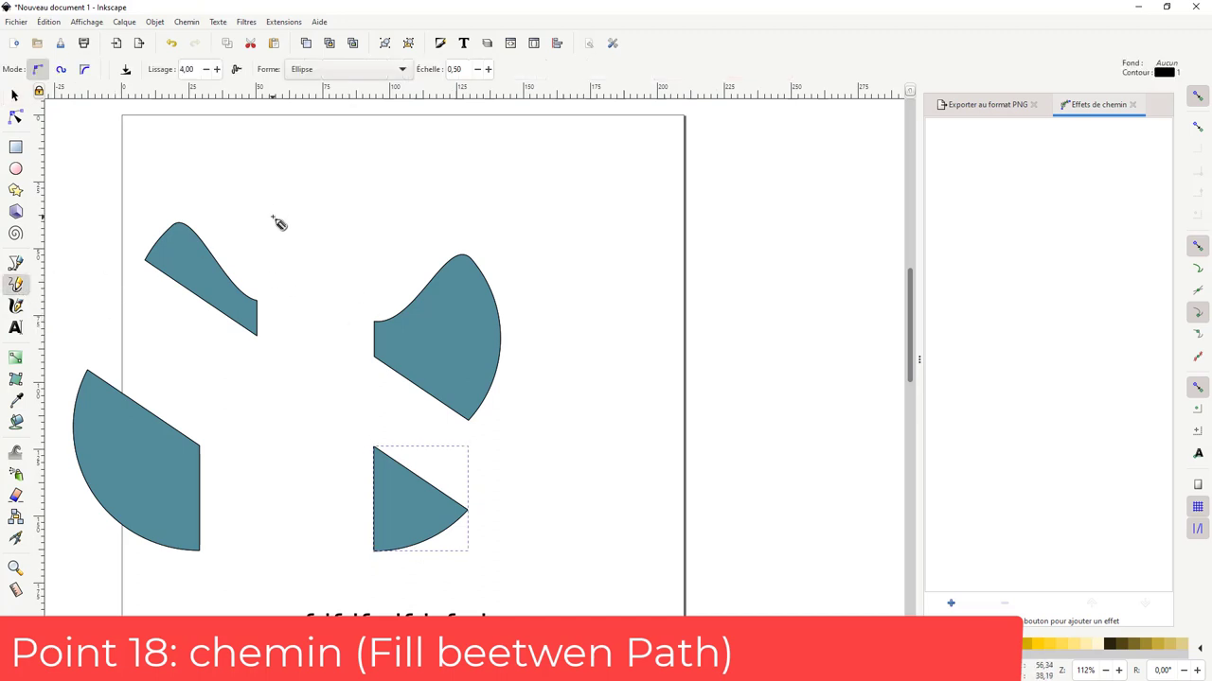
mouse_move(257, 199)
left_mouse_down()
mouse_move(284, 177)
mouse_move(325, 204)
mouse_move(343, 273)
mouse_move(305, 295)
mouse_move(242, 227)
left_mouse_up()
left_click(14, 95)
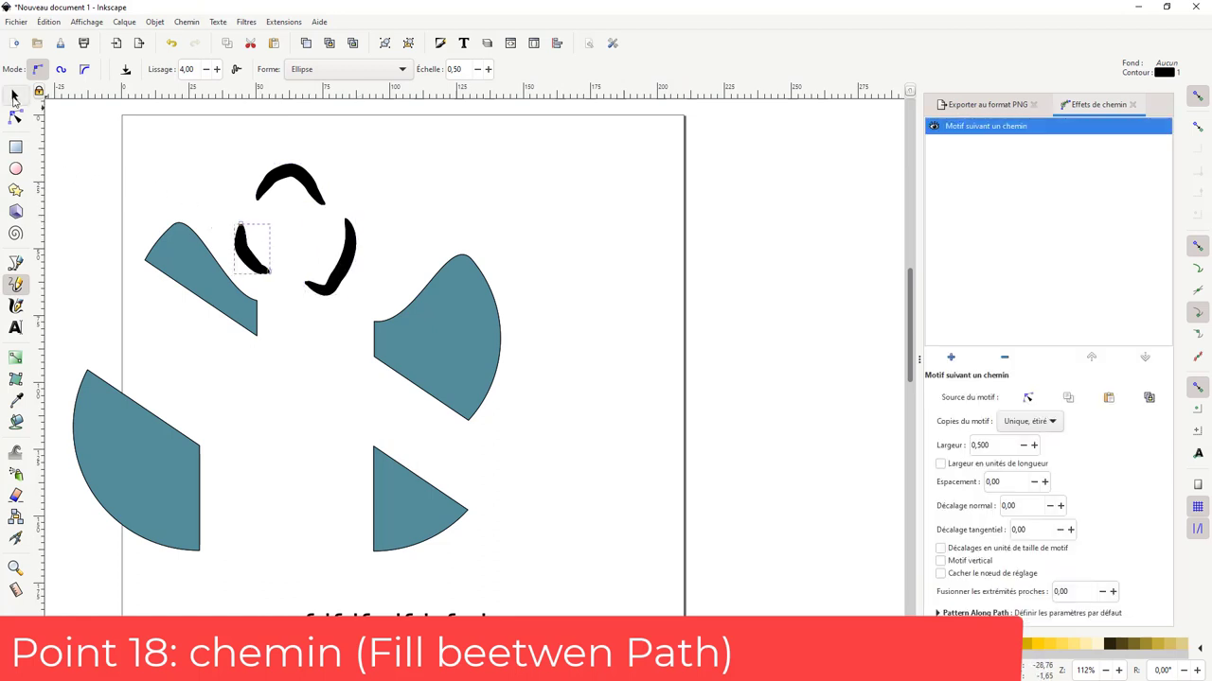
left_click_drag(207, 131, 376, 301)
left_click(368, 172)
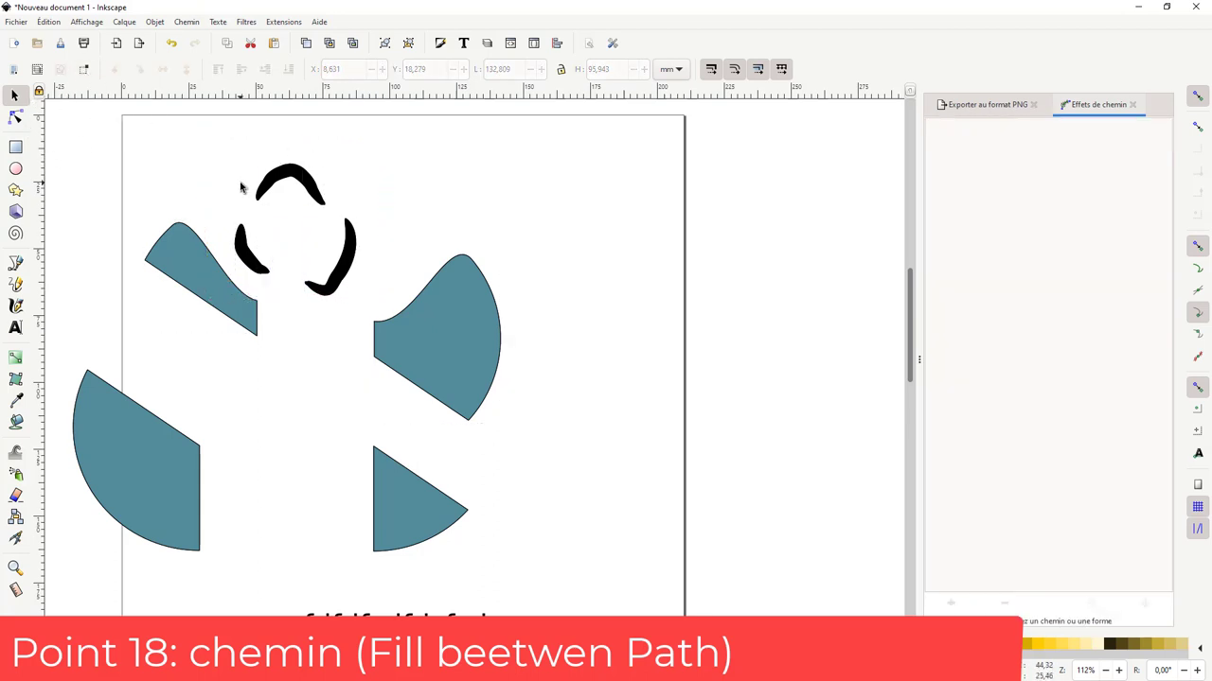
left_click_drag(221, 144, 377, 305)
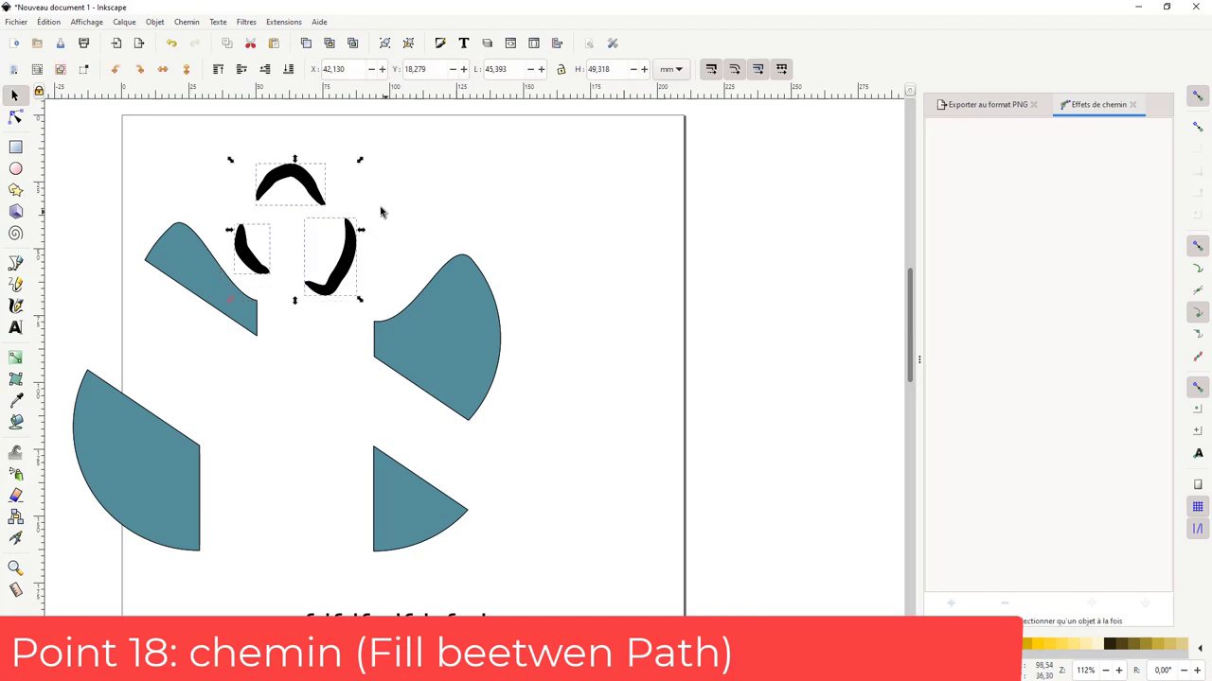
left_click(187, 22)
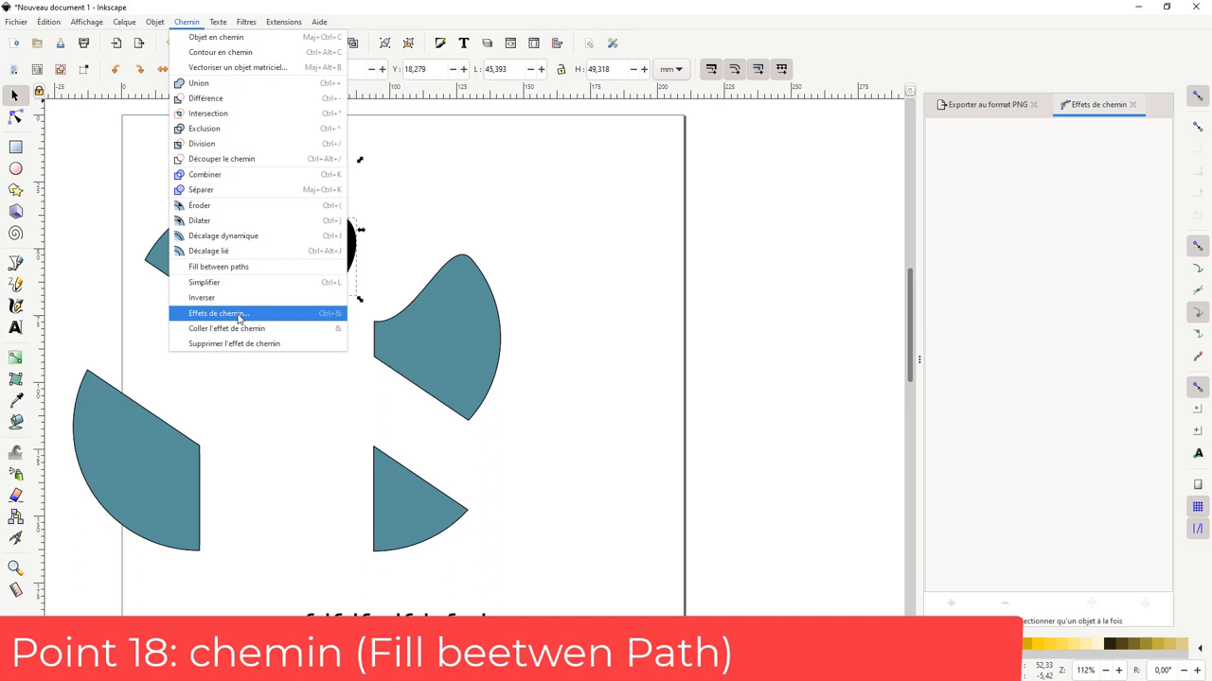
Apply Chemin > Fill between paths to the three selected strokes, filling the gap with black
left_click(237, 267)
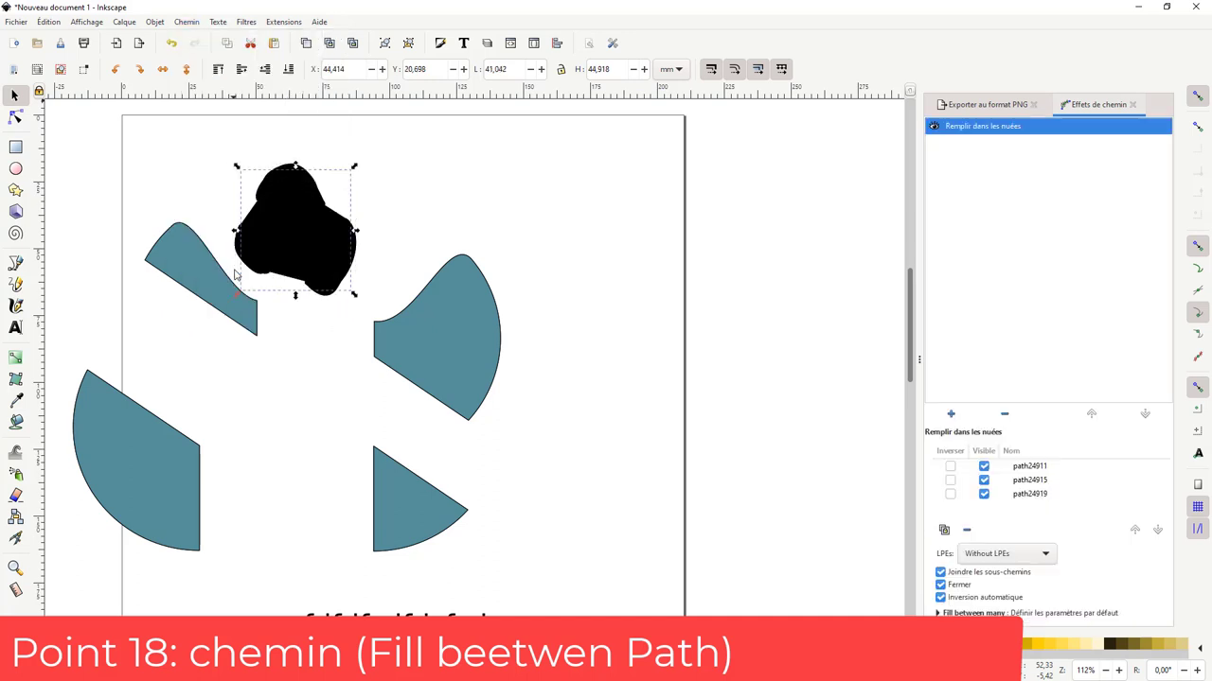